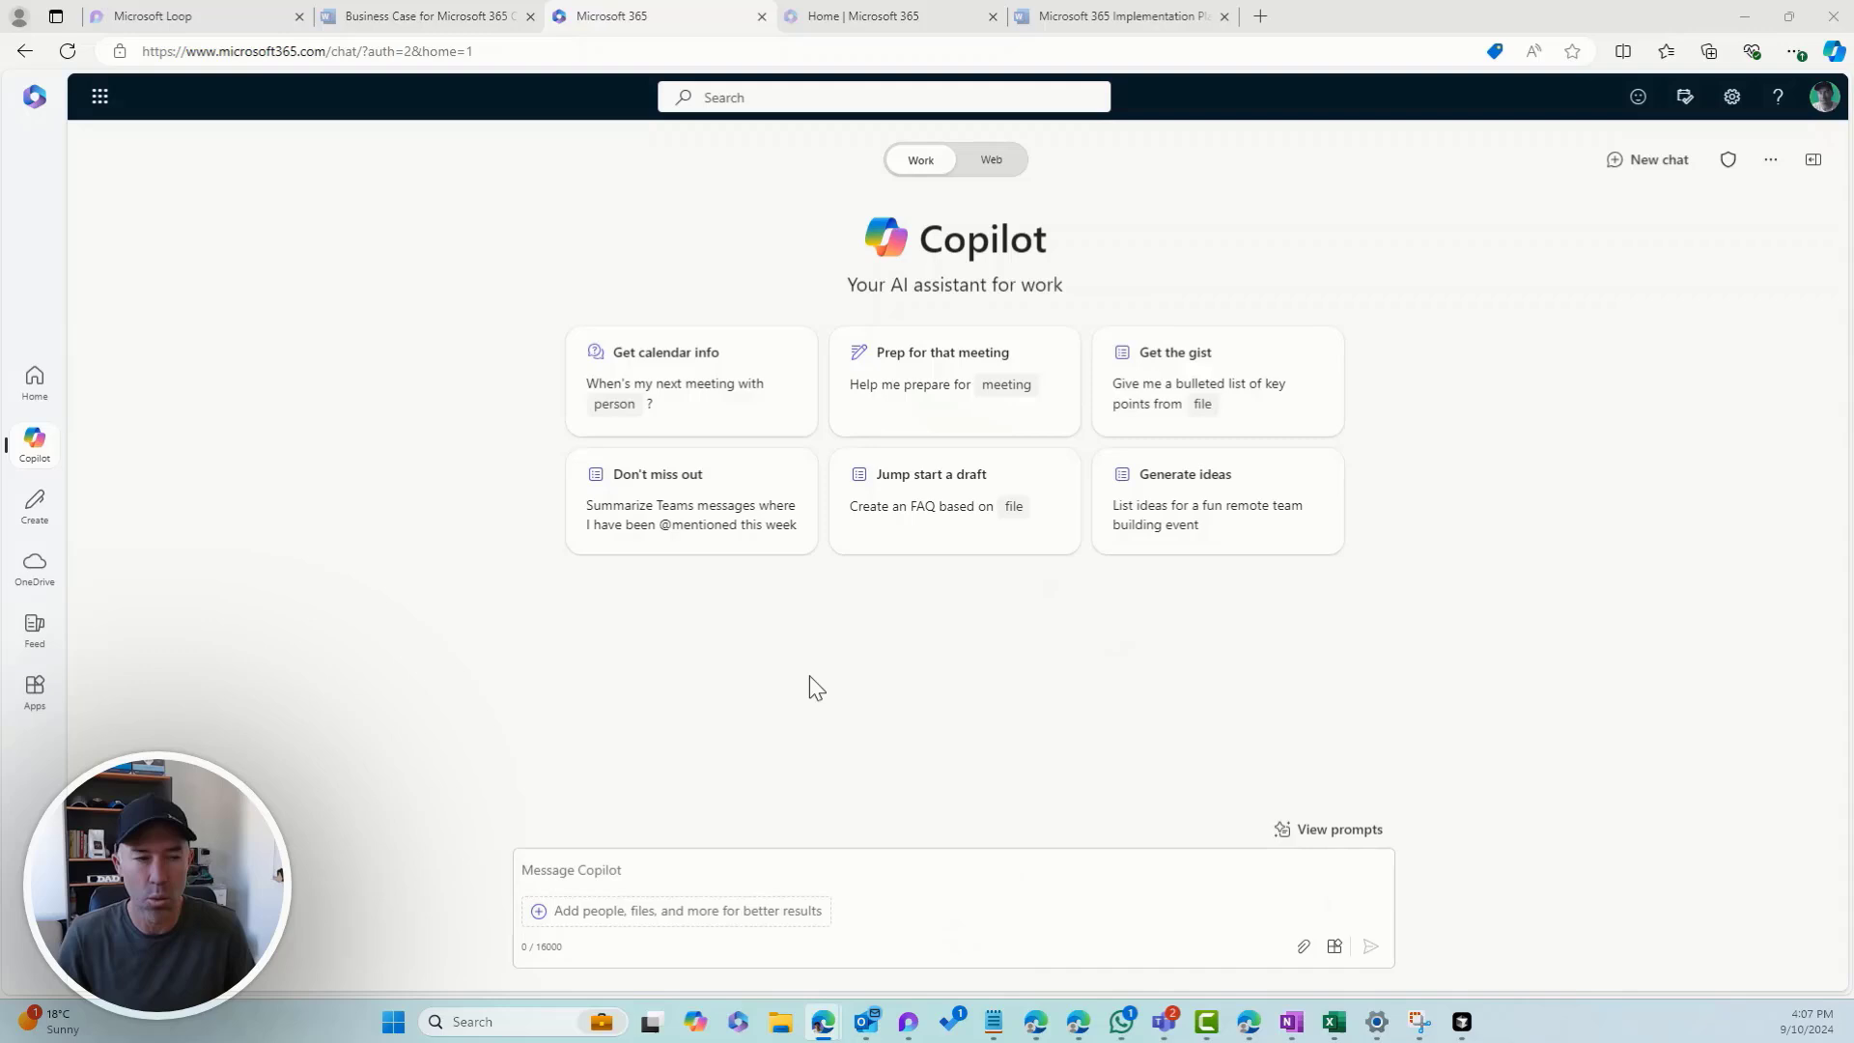
- Draft the prompt 'Can you please provide a summary of the options from this business case' with a /bu file reference
click(933, 874)
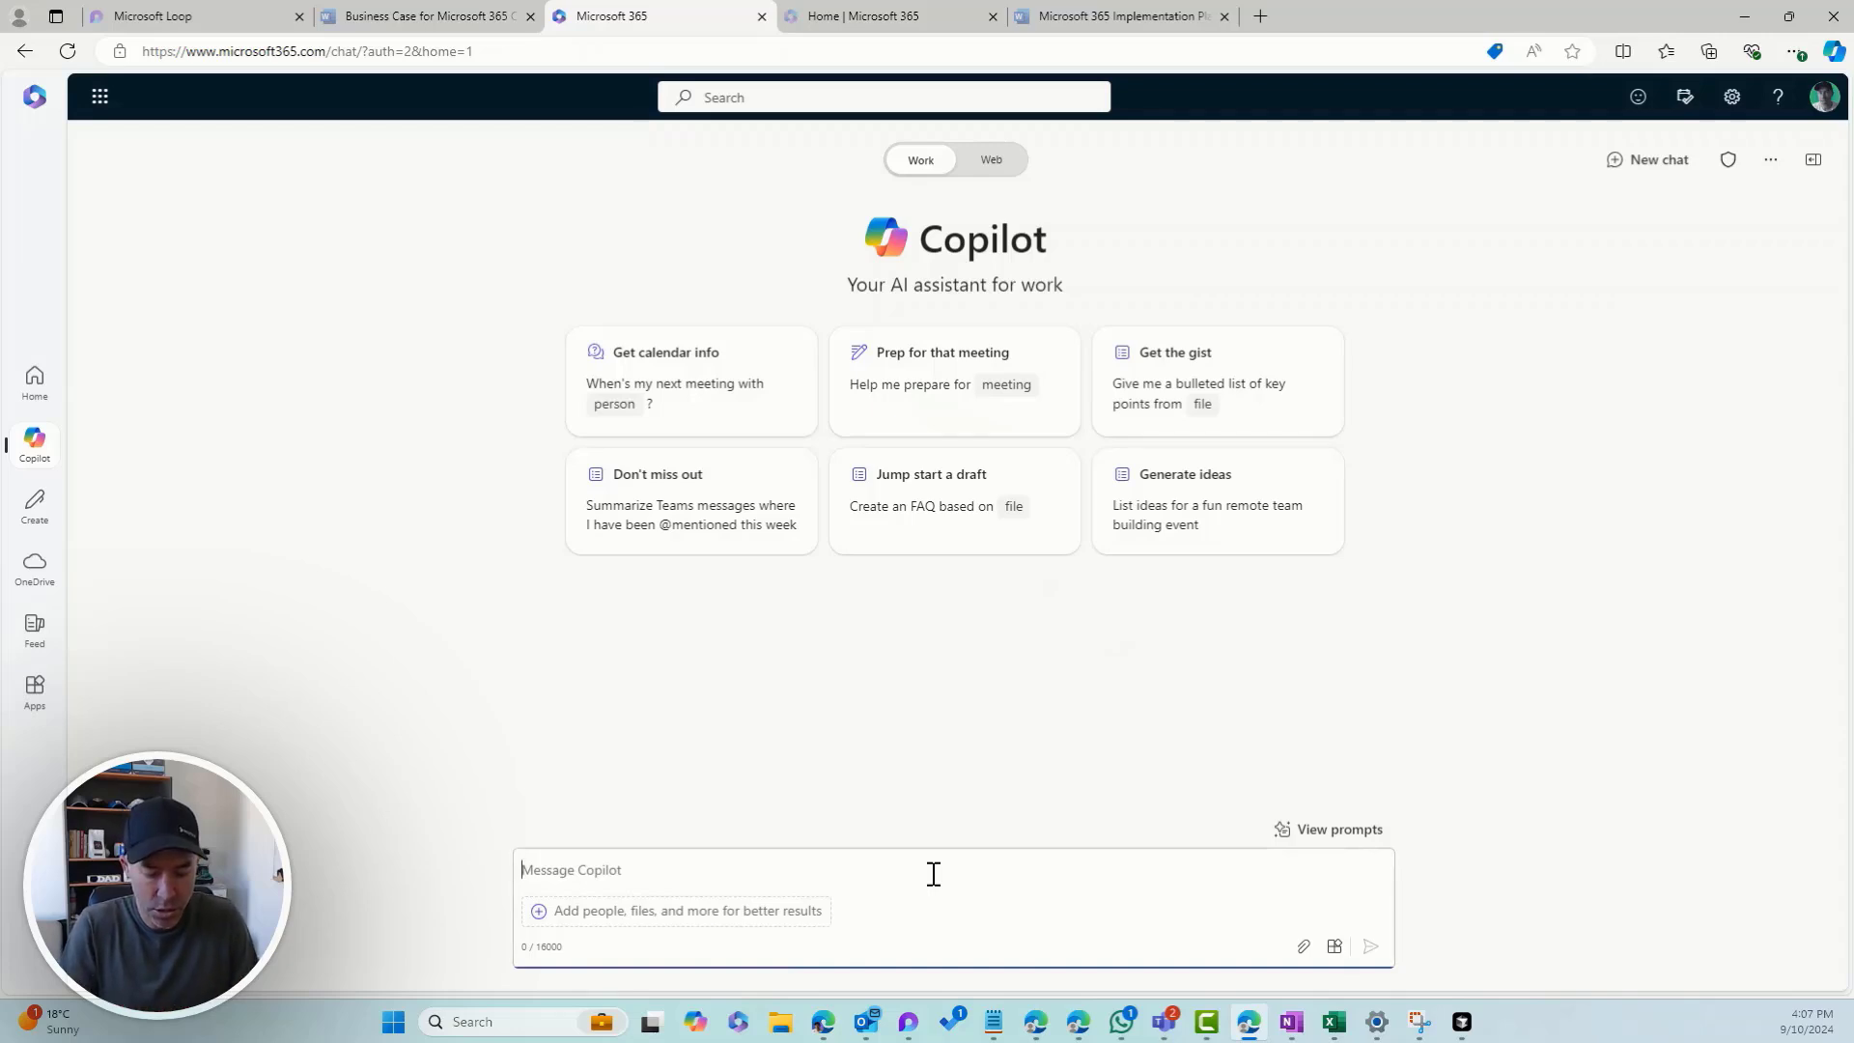
text(Can you please )
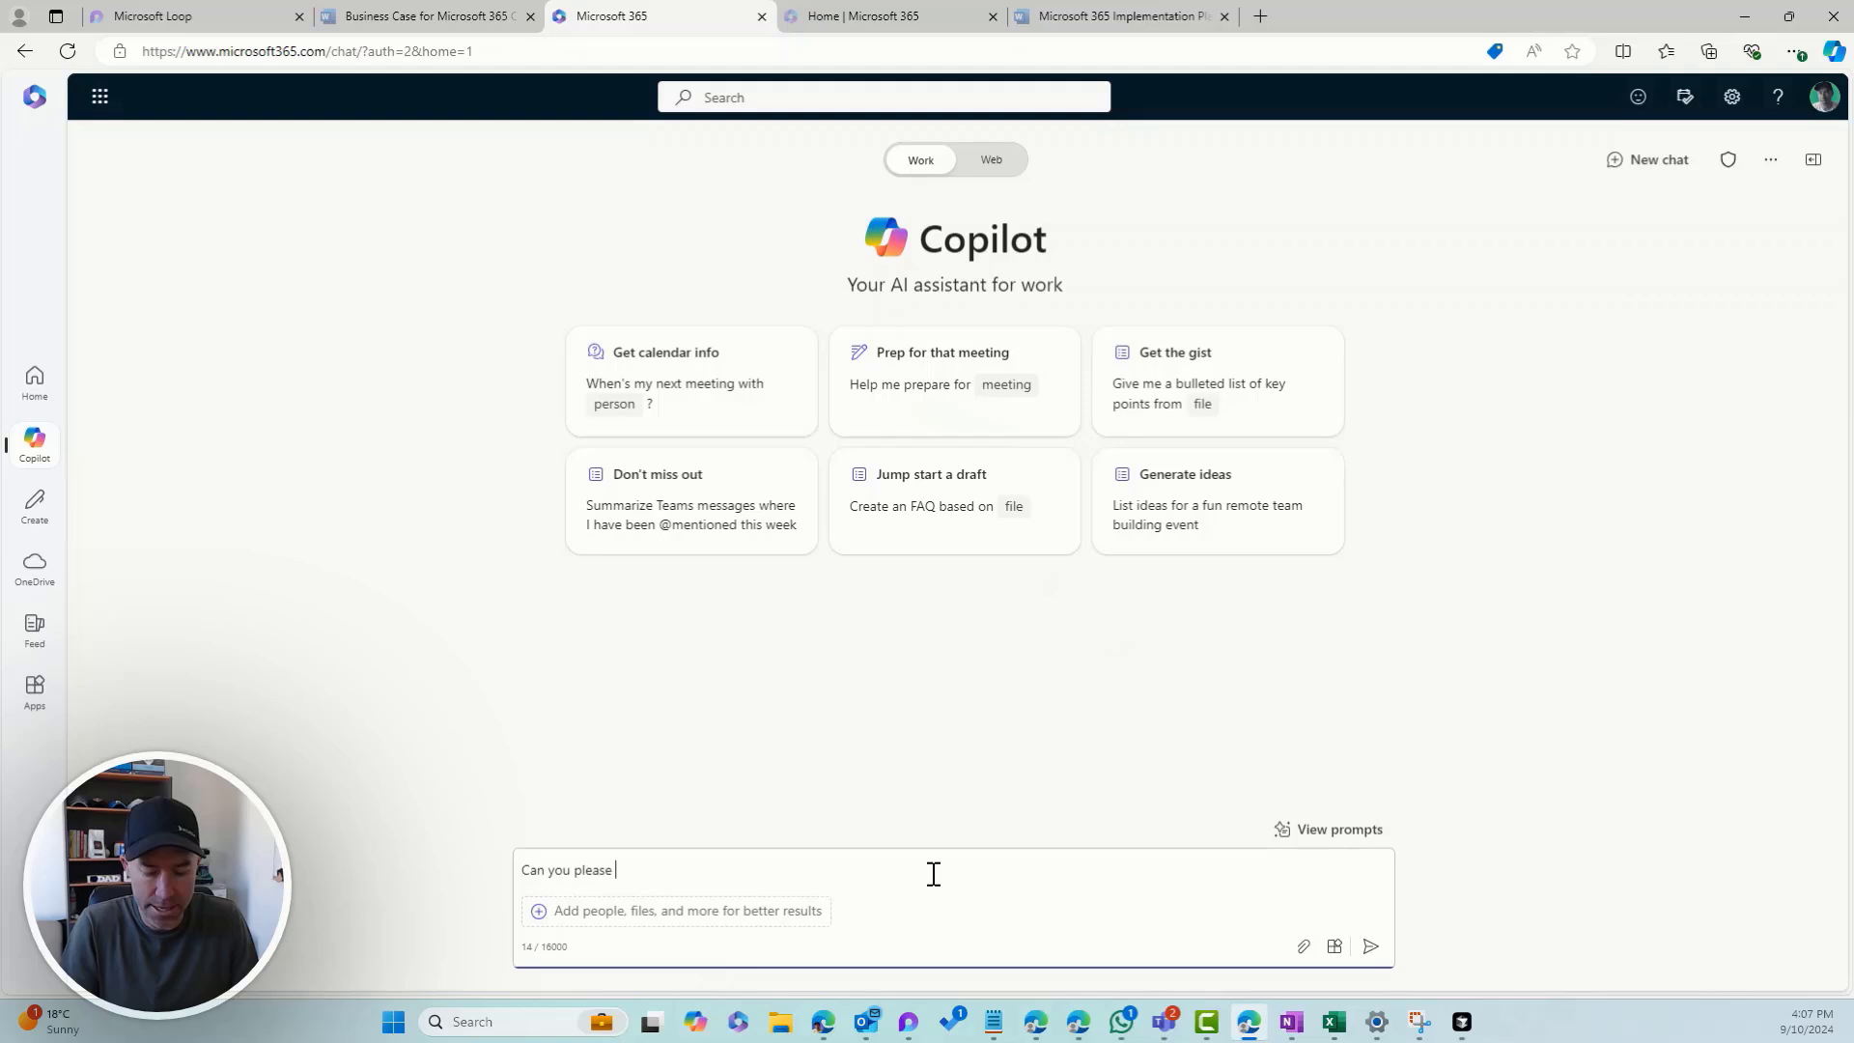
text(provide a su)
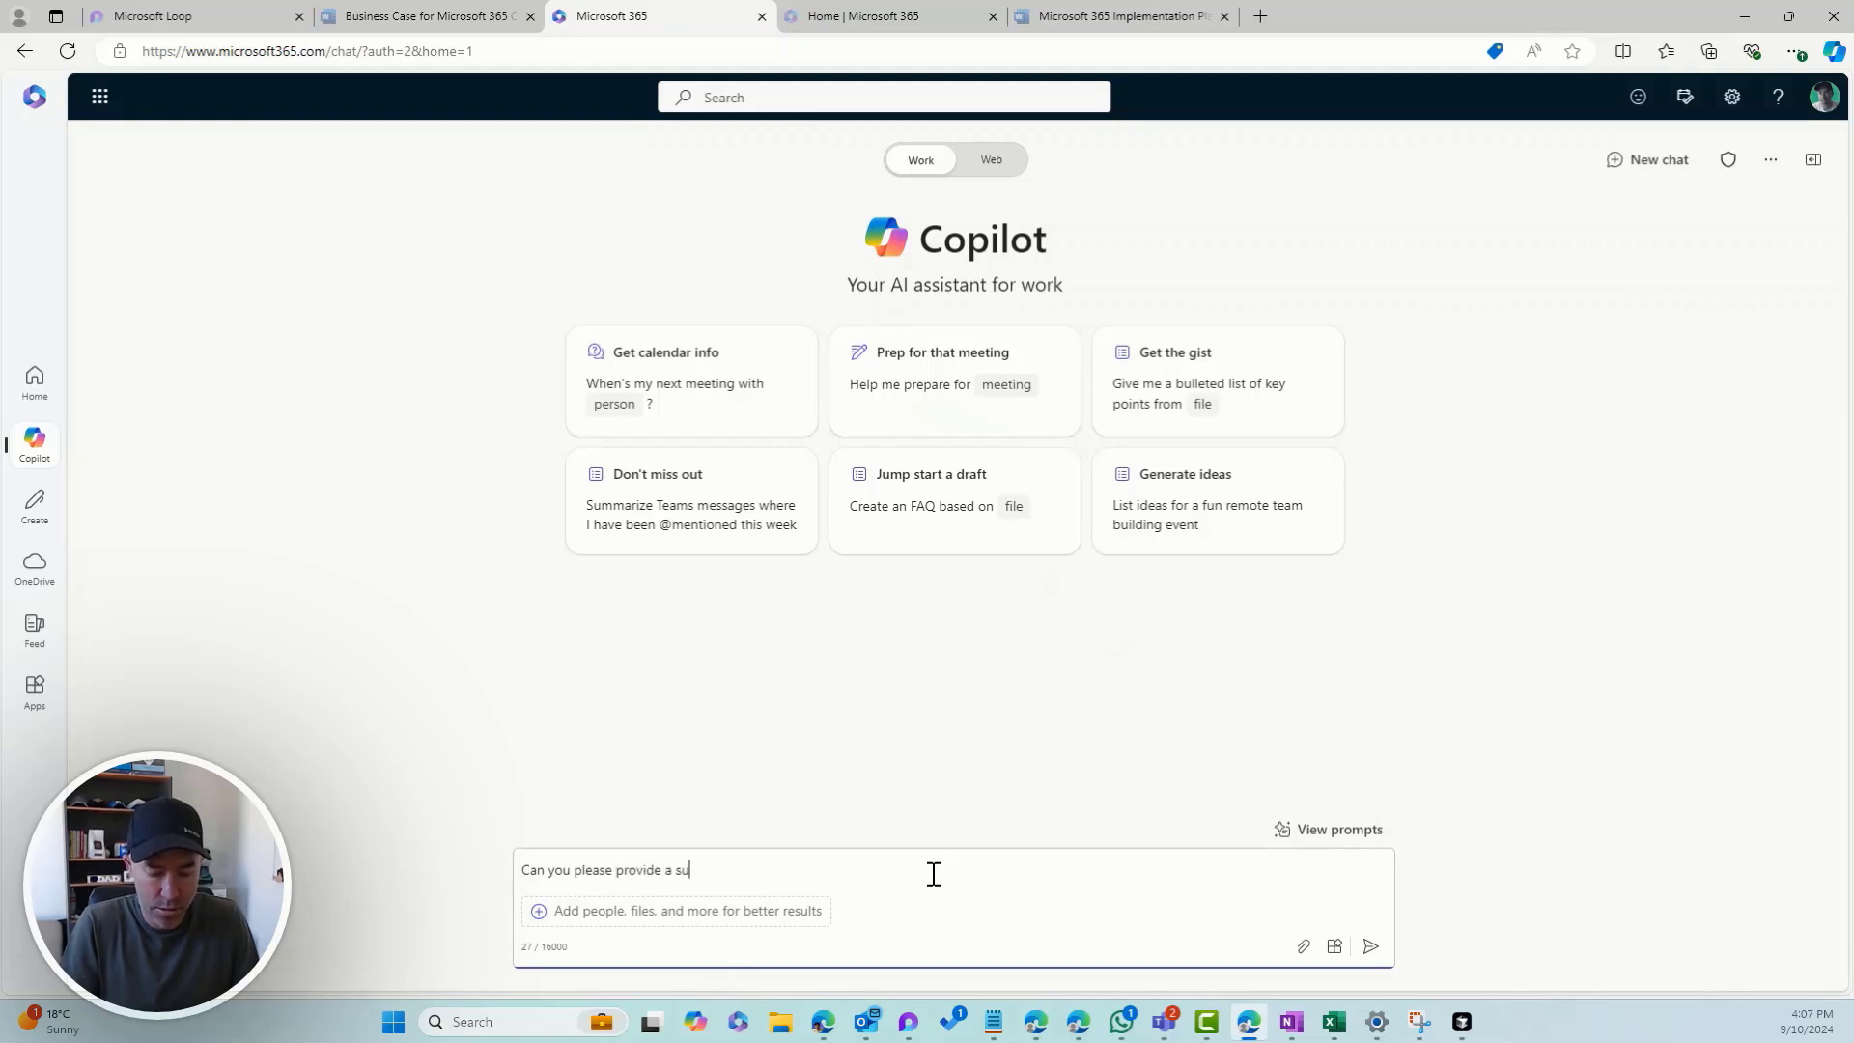
text(mmary of the opt)
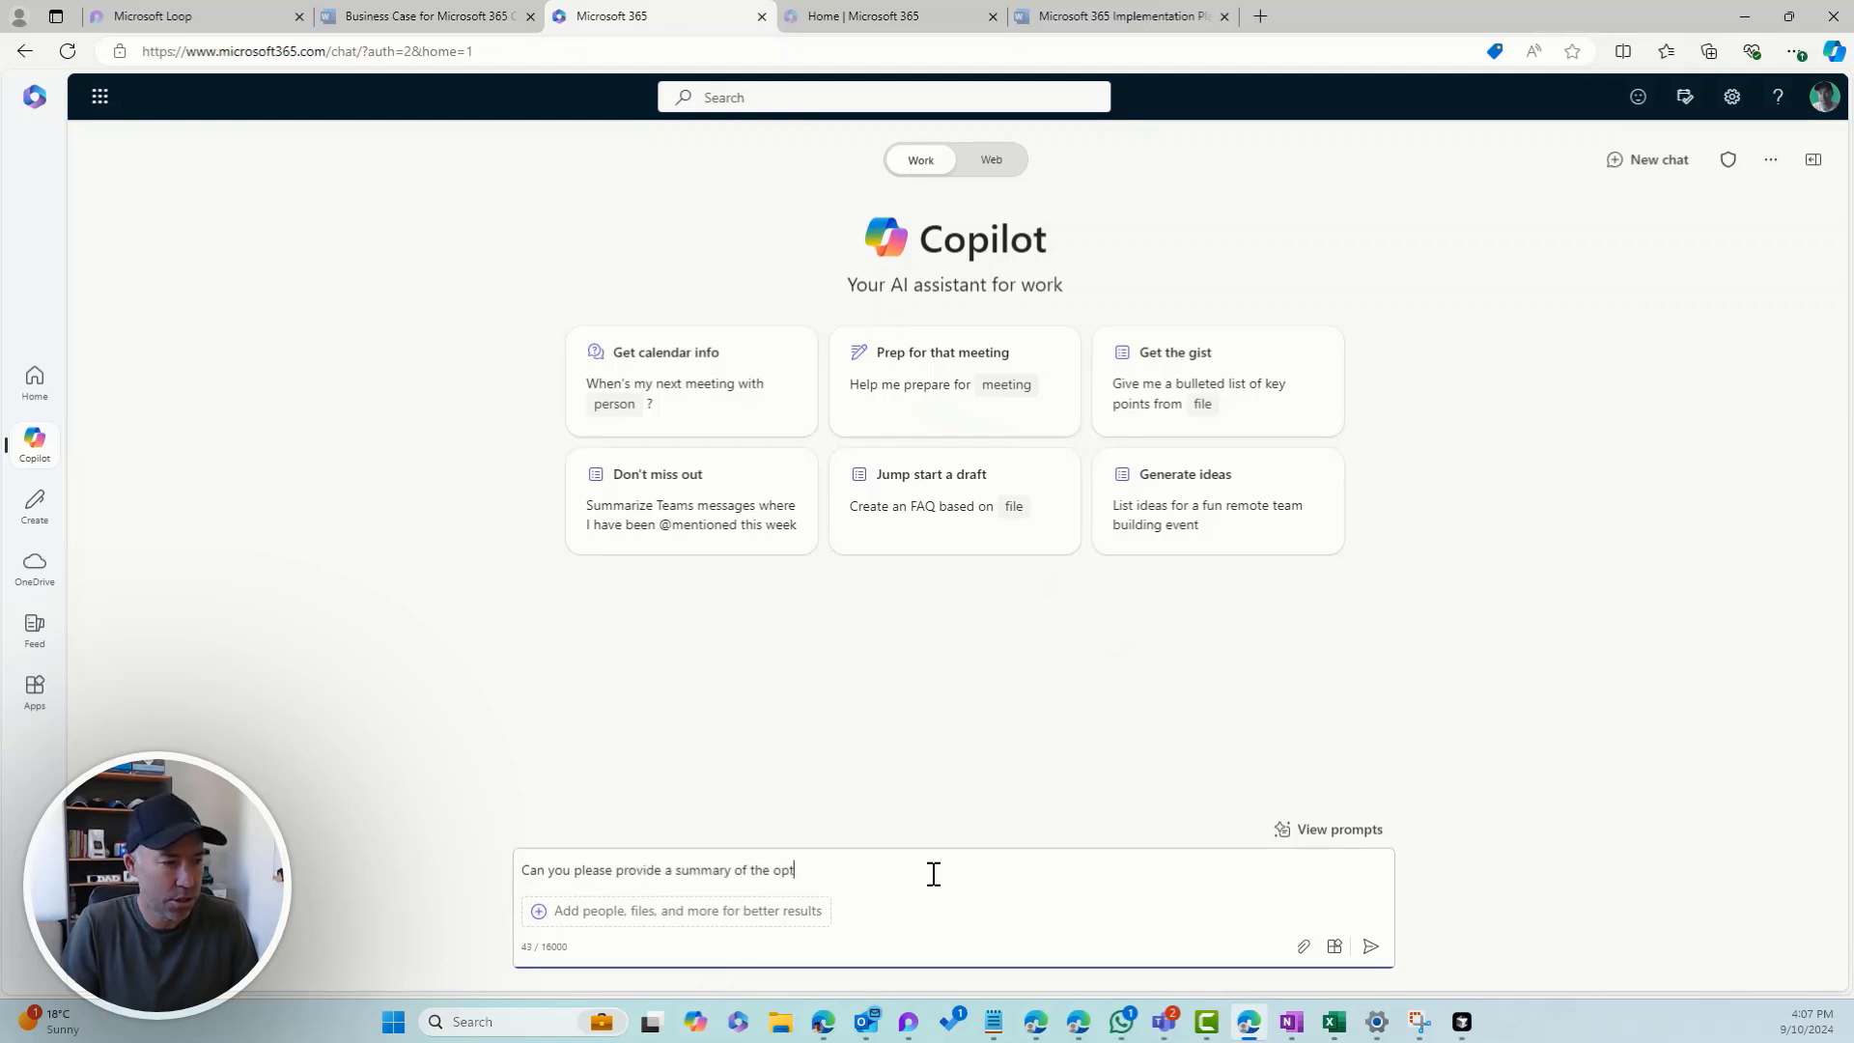
text(ions from this)
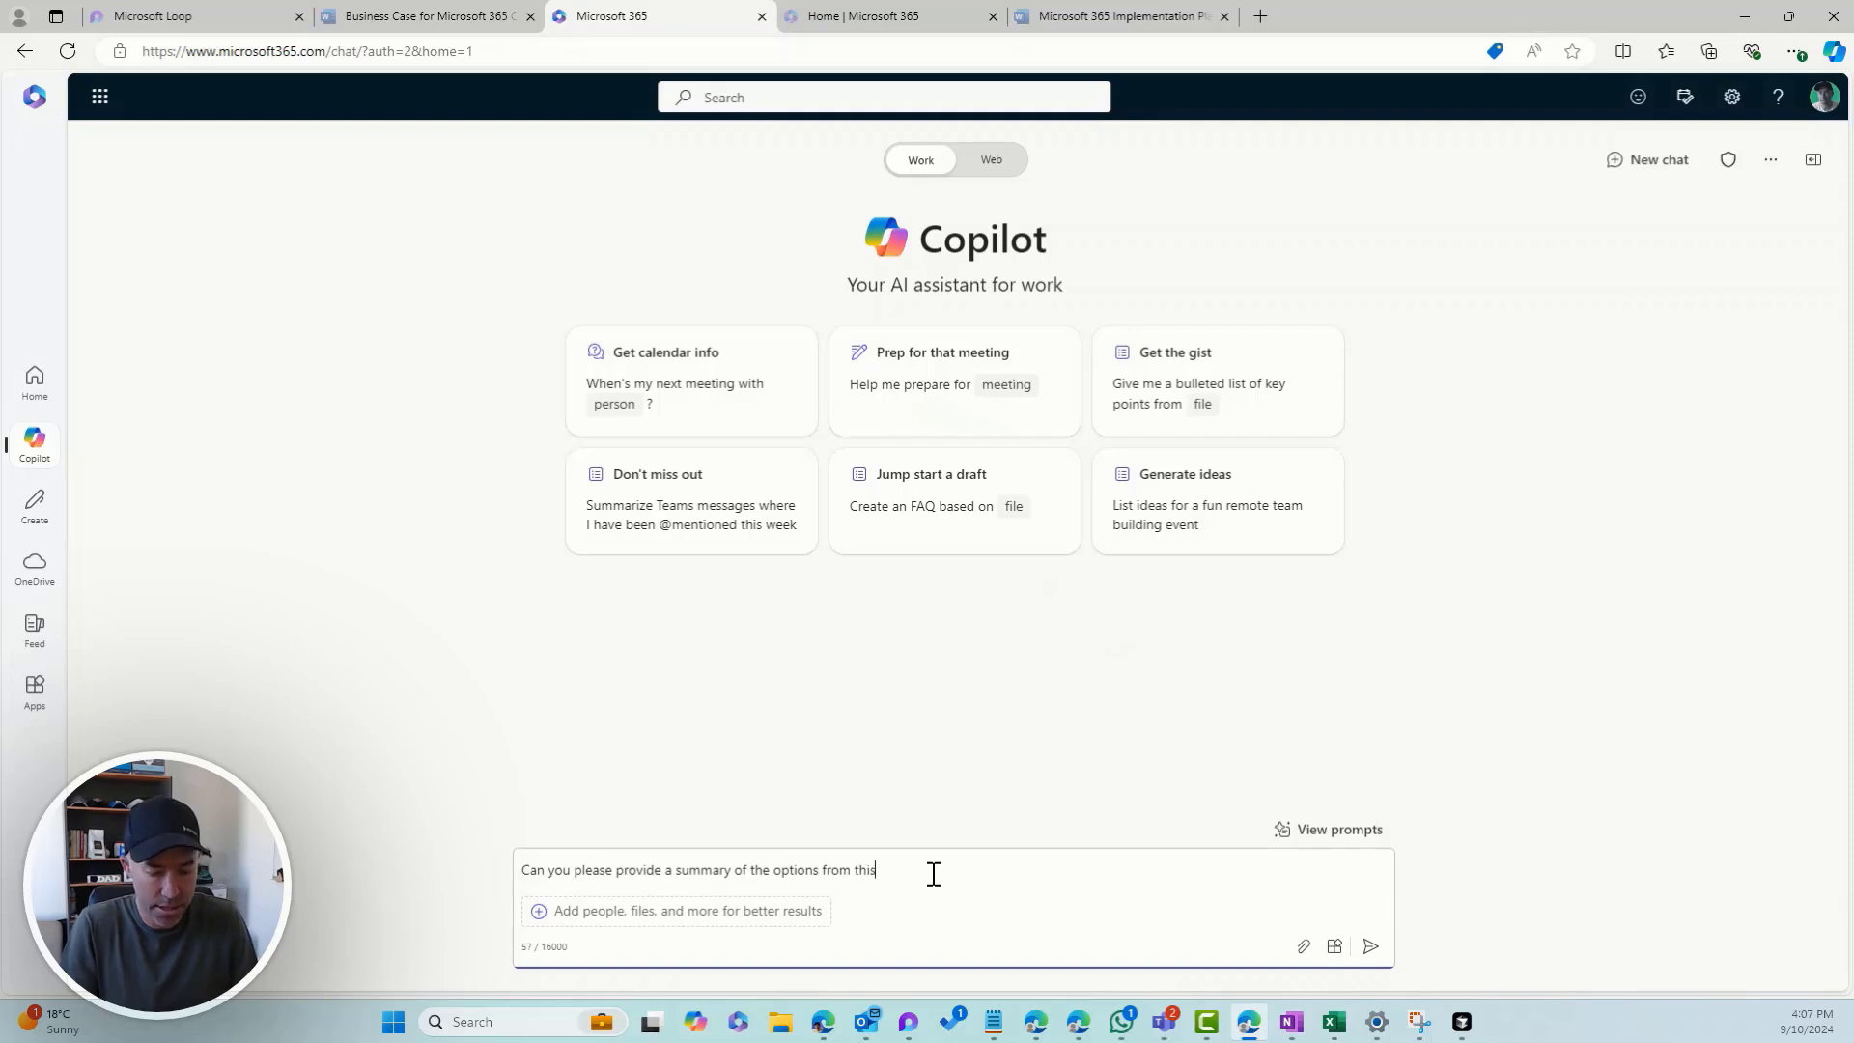
text( busne)
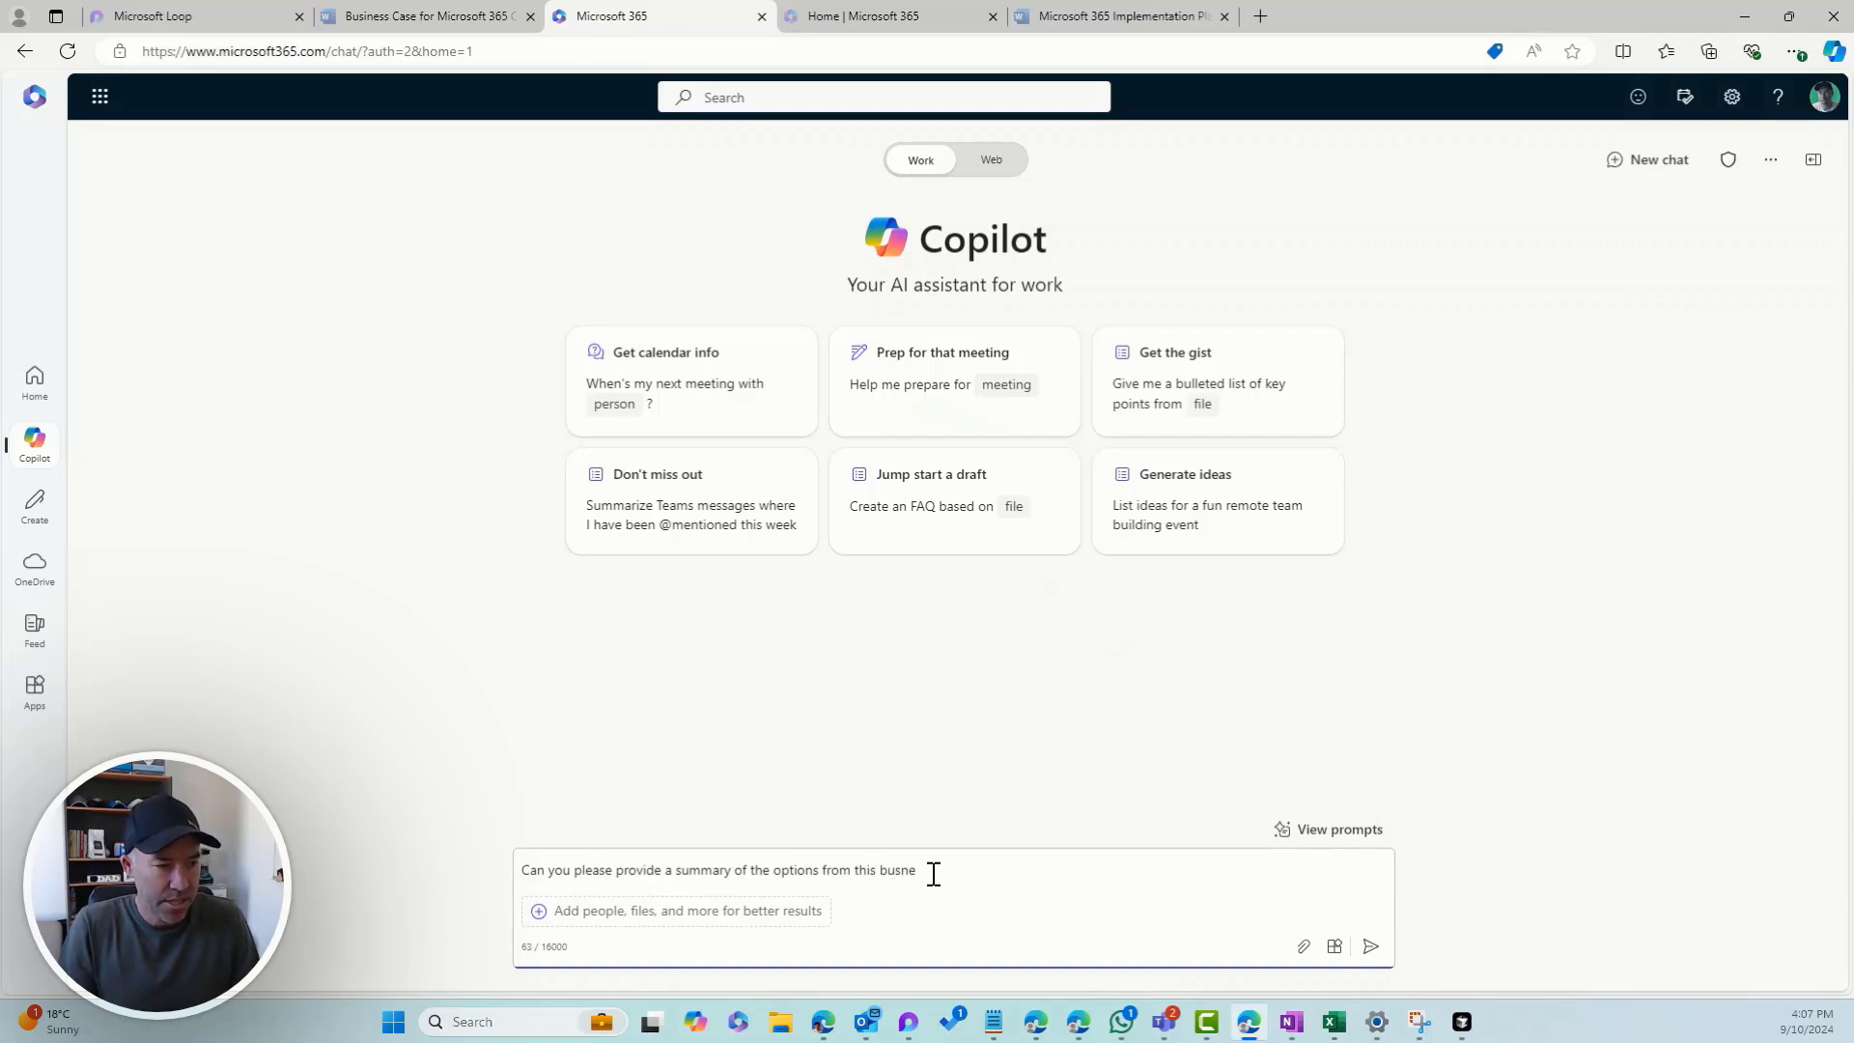
key(BackSpace)
key(BackSpace)
text(iness)
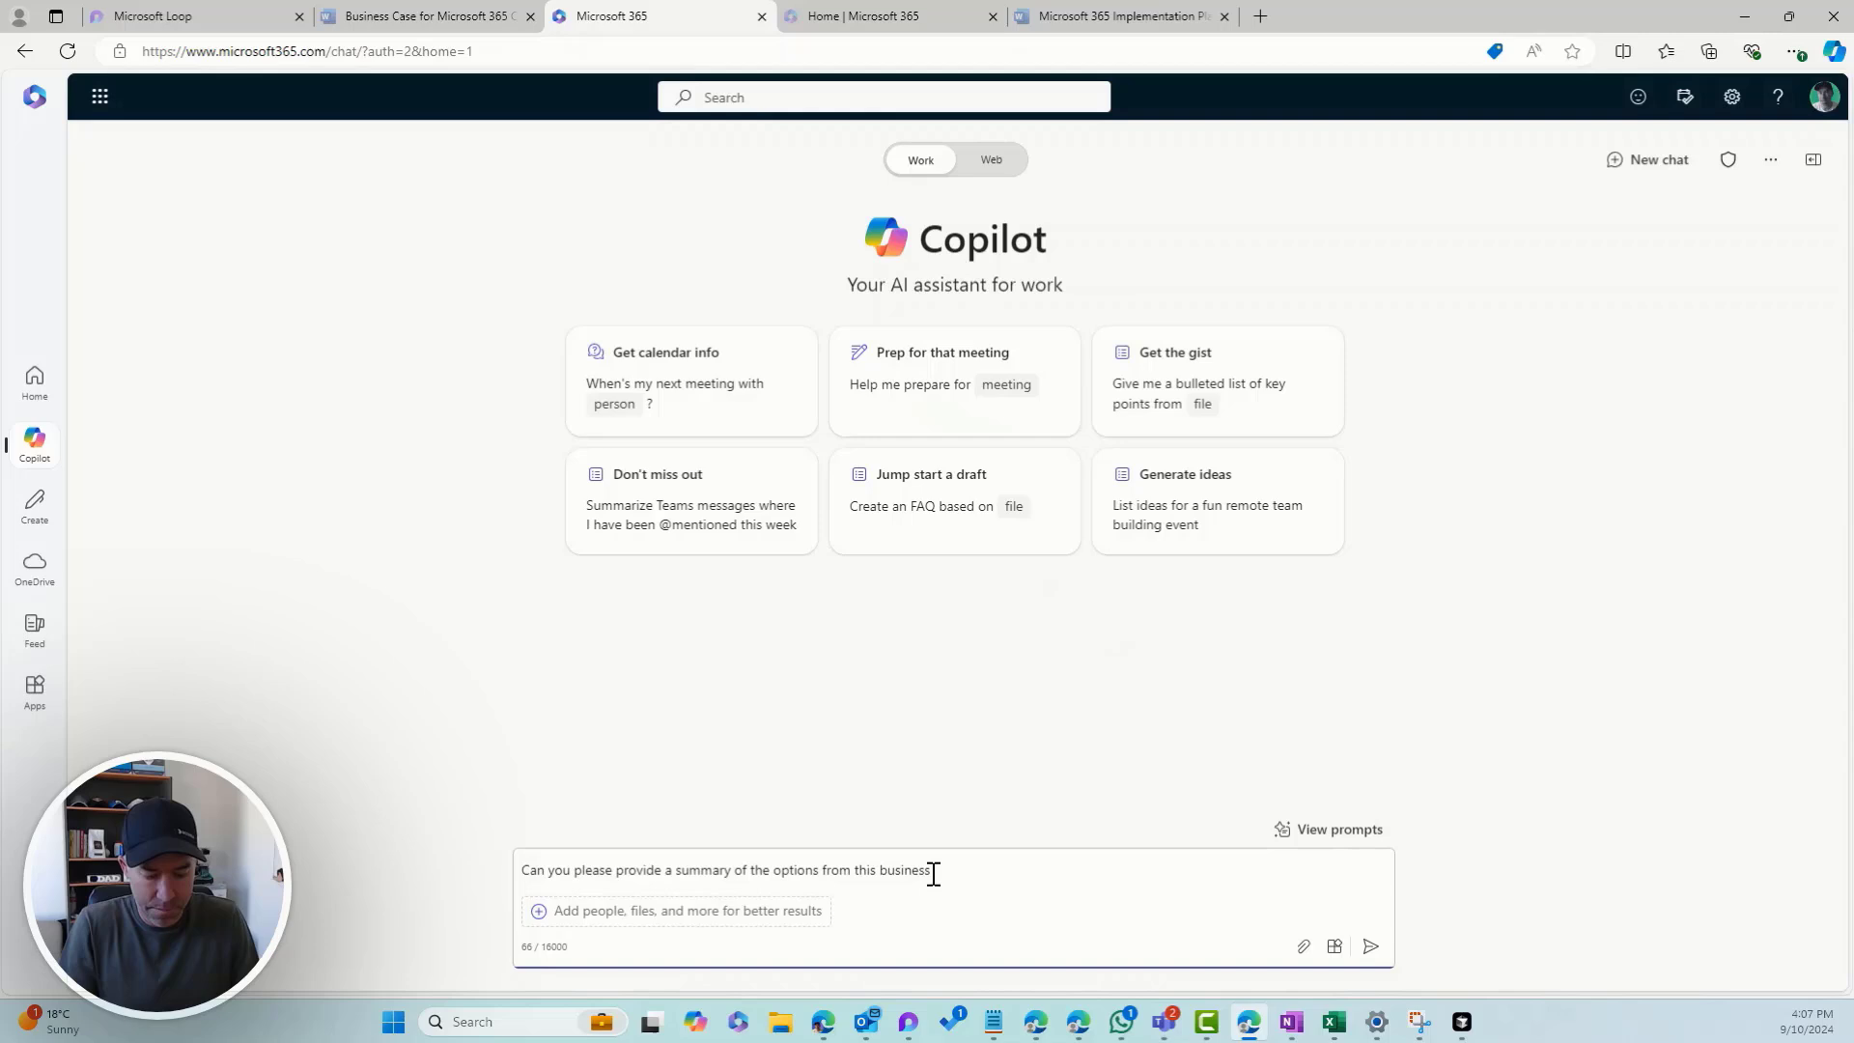
text( case /)
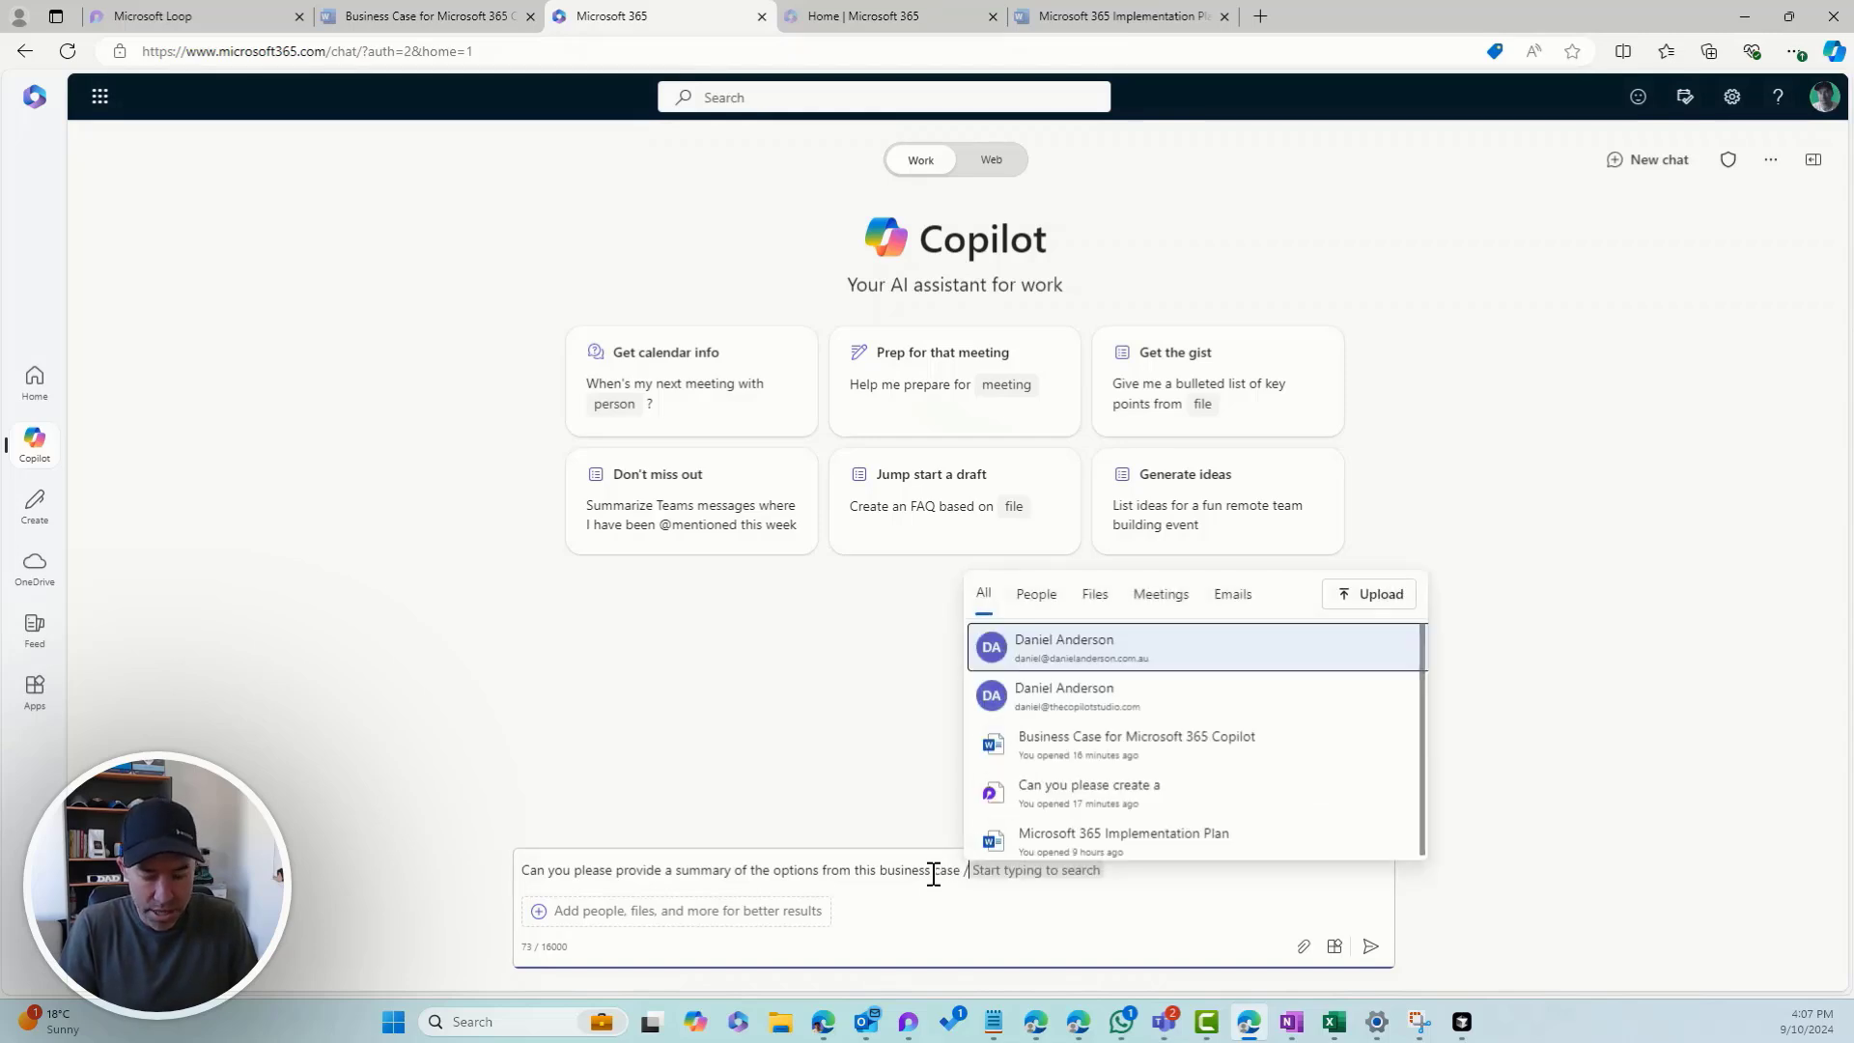
text(bu)
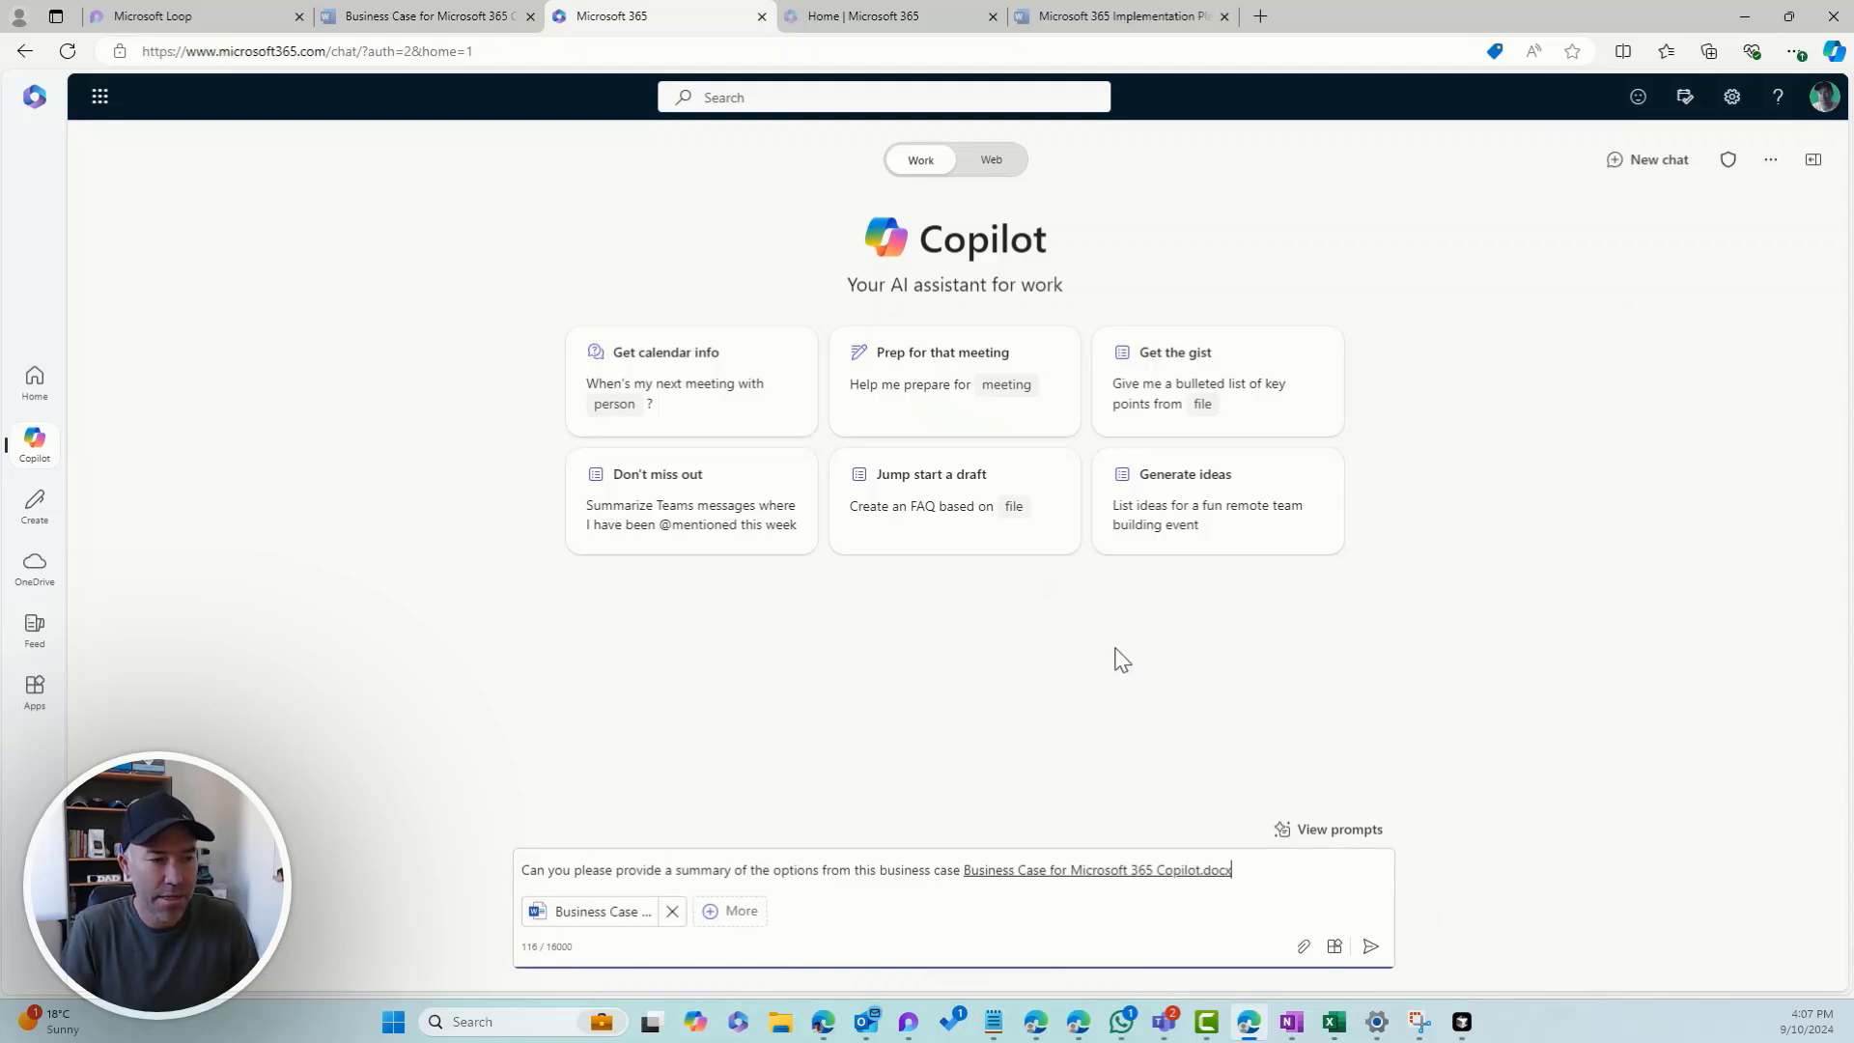
- Send the summary request and open Copilot's options summary as an editable Page
key(Return)
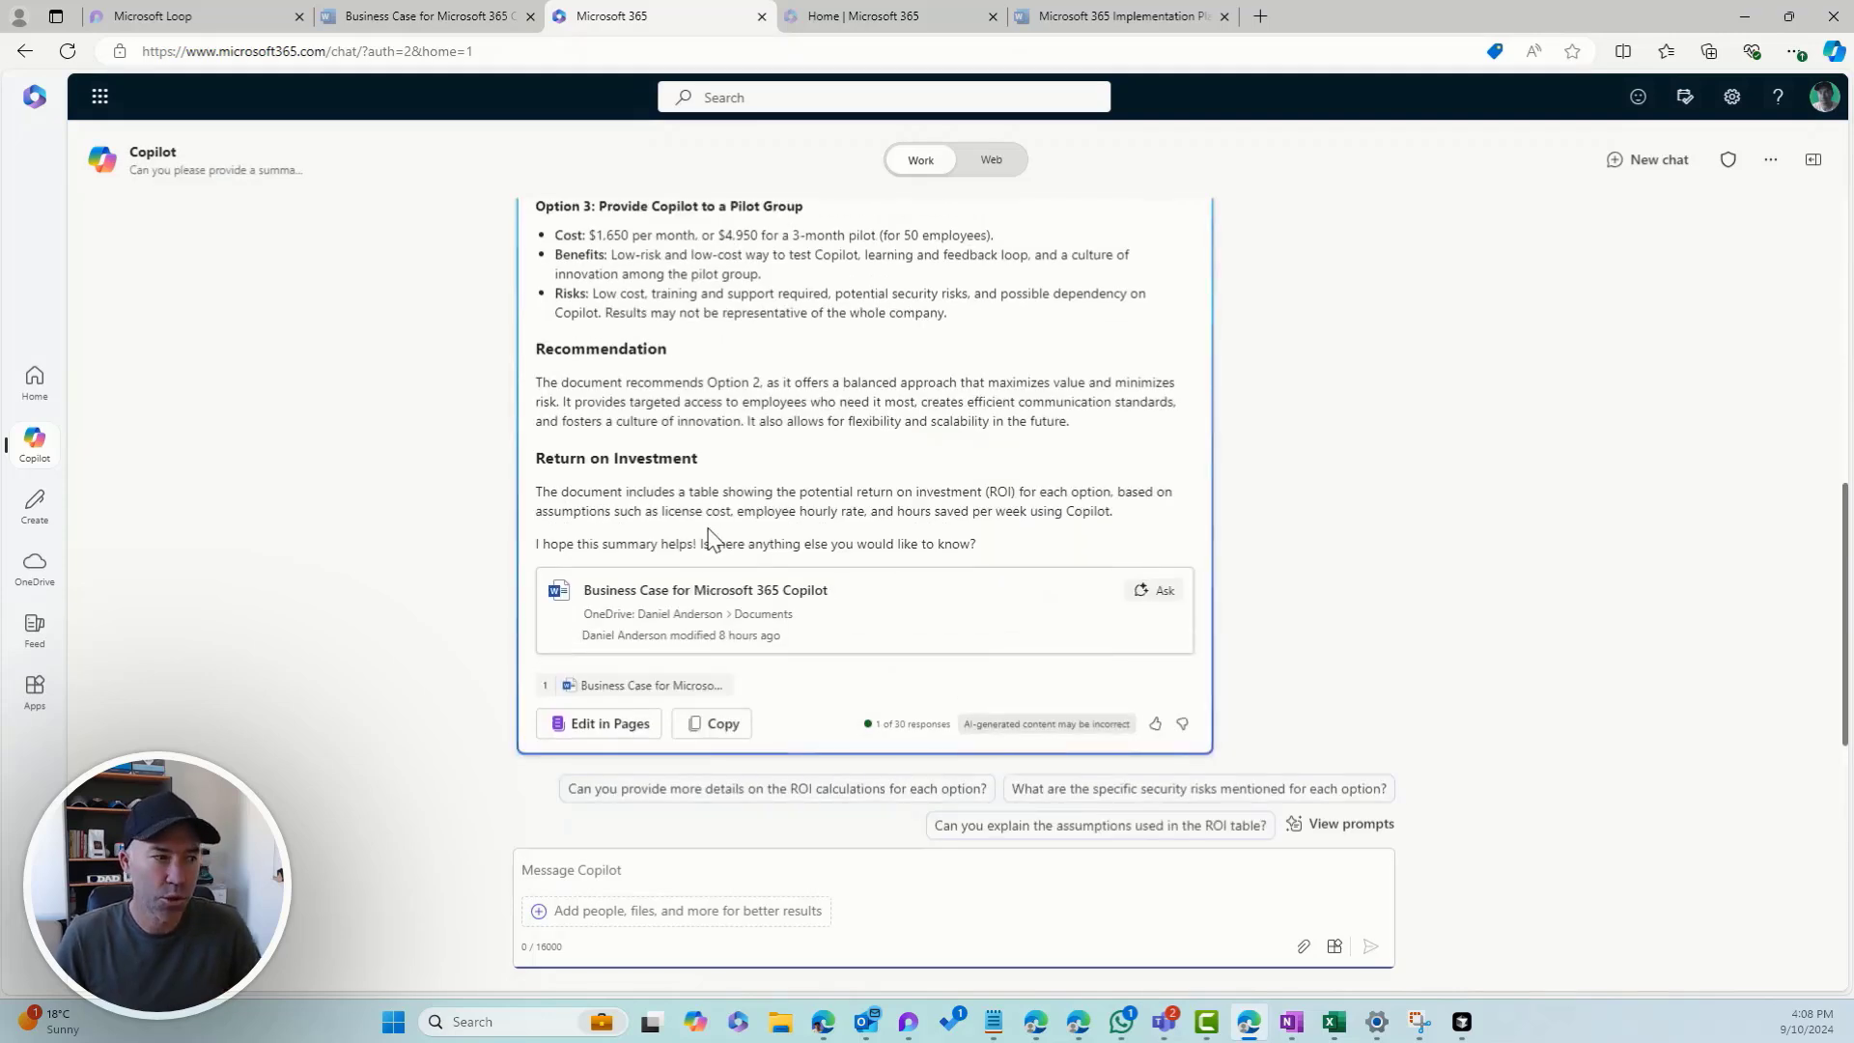
click(610, 724)
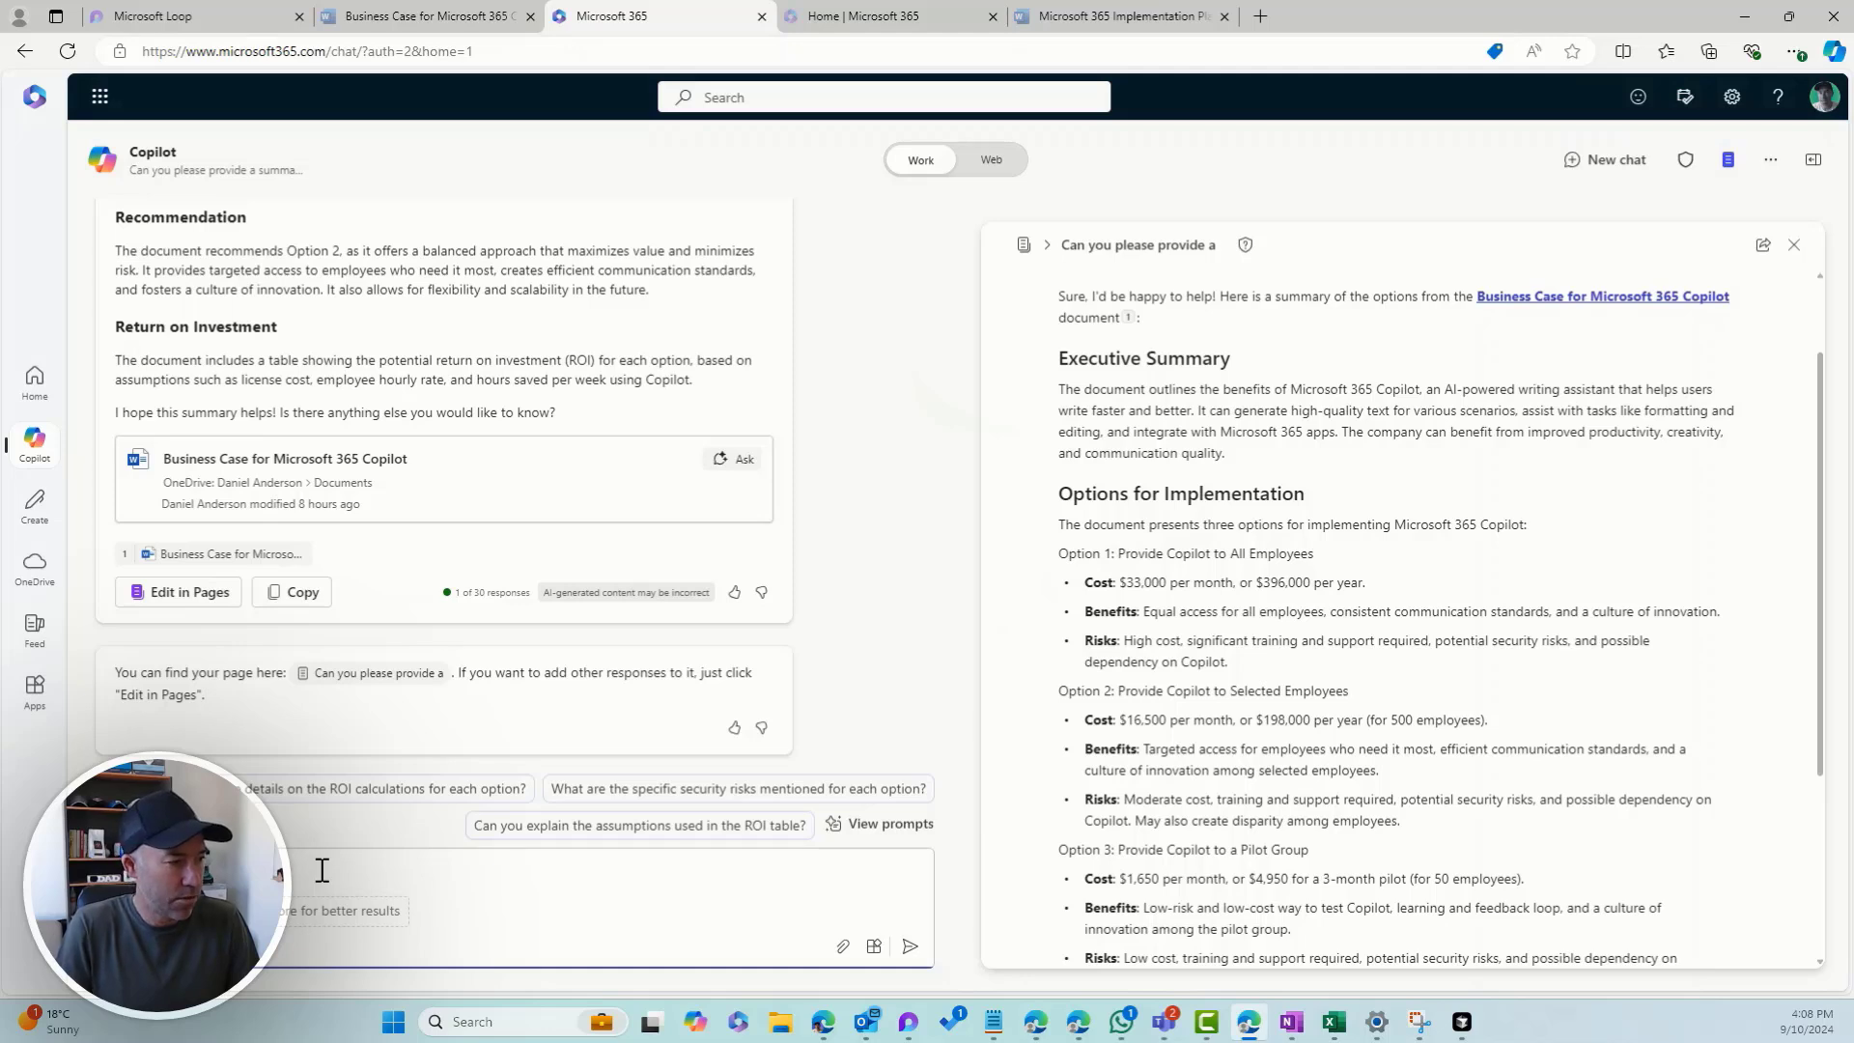
- Ask Copilot for the implementation milestones of each option and review its phased reply
text(the implementat)
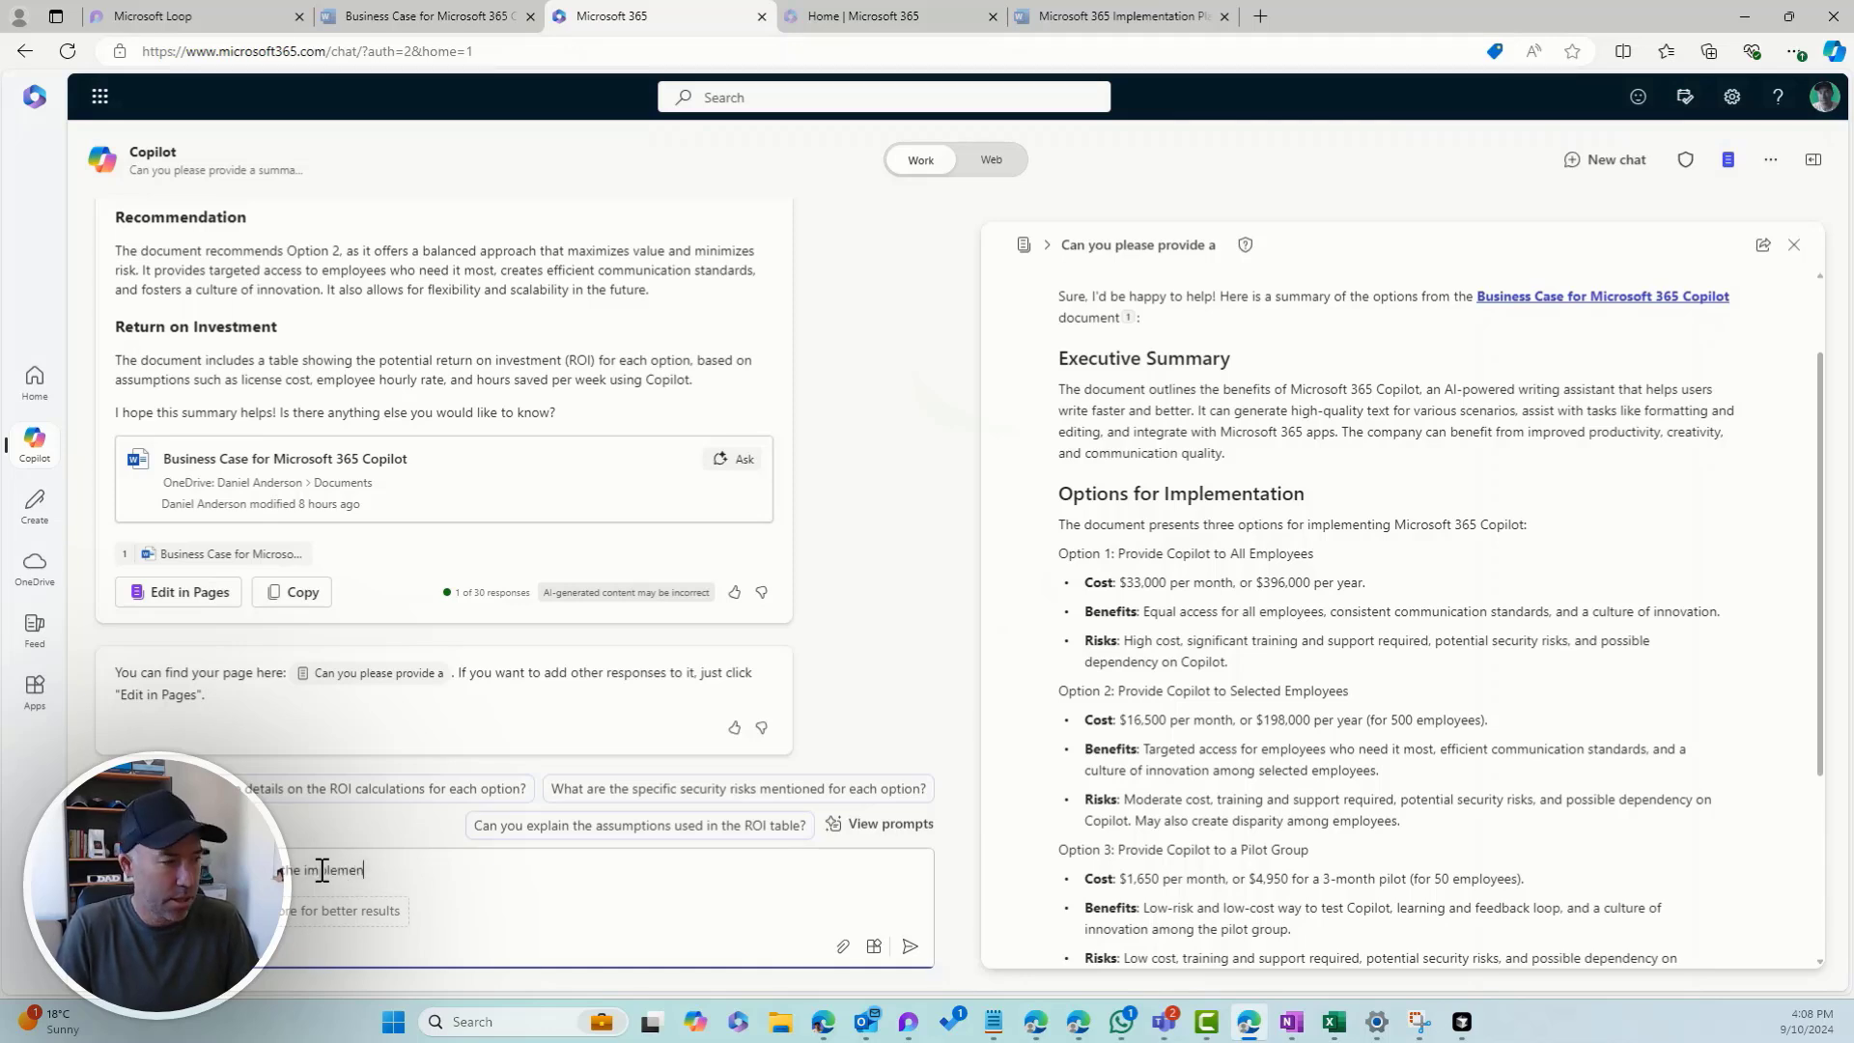
text(ion or)
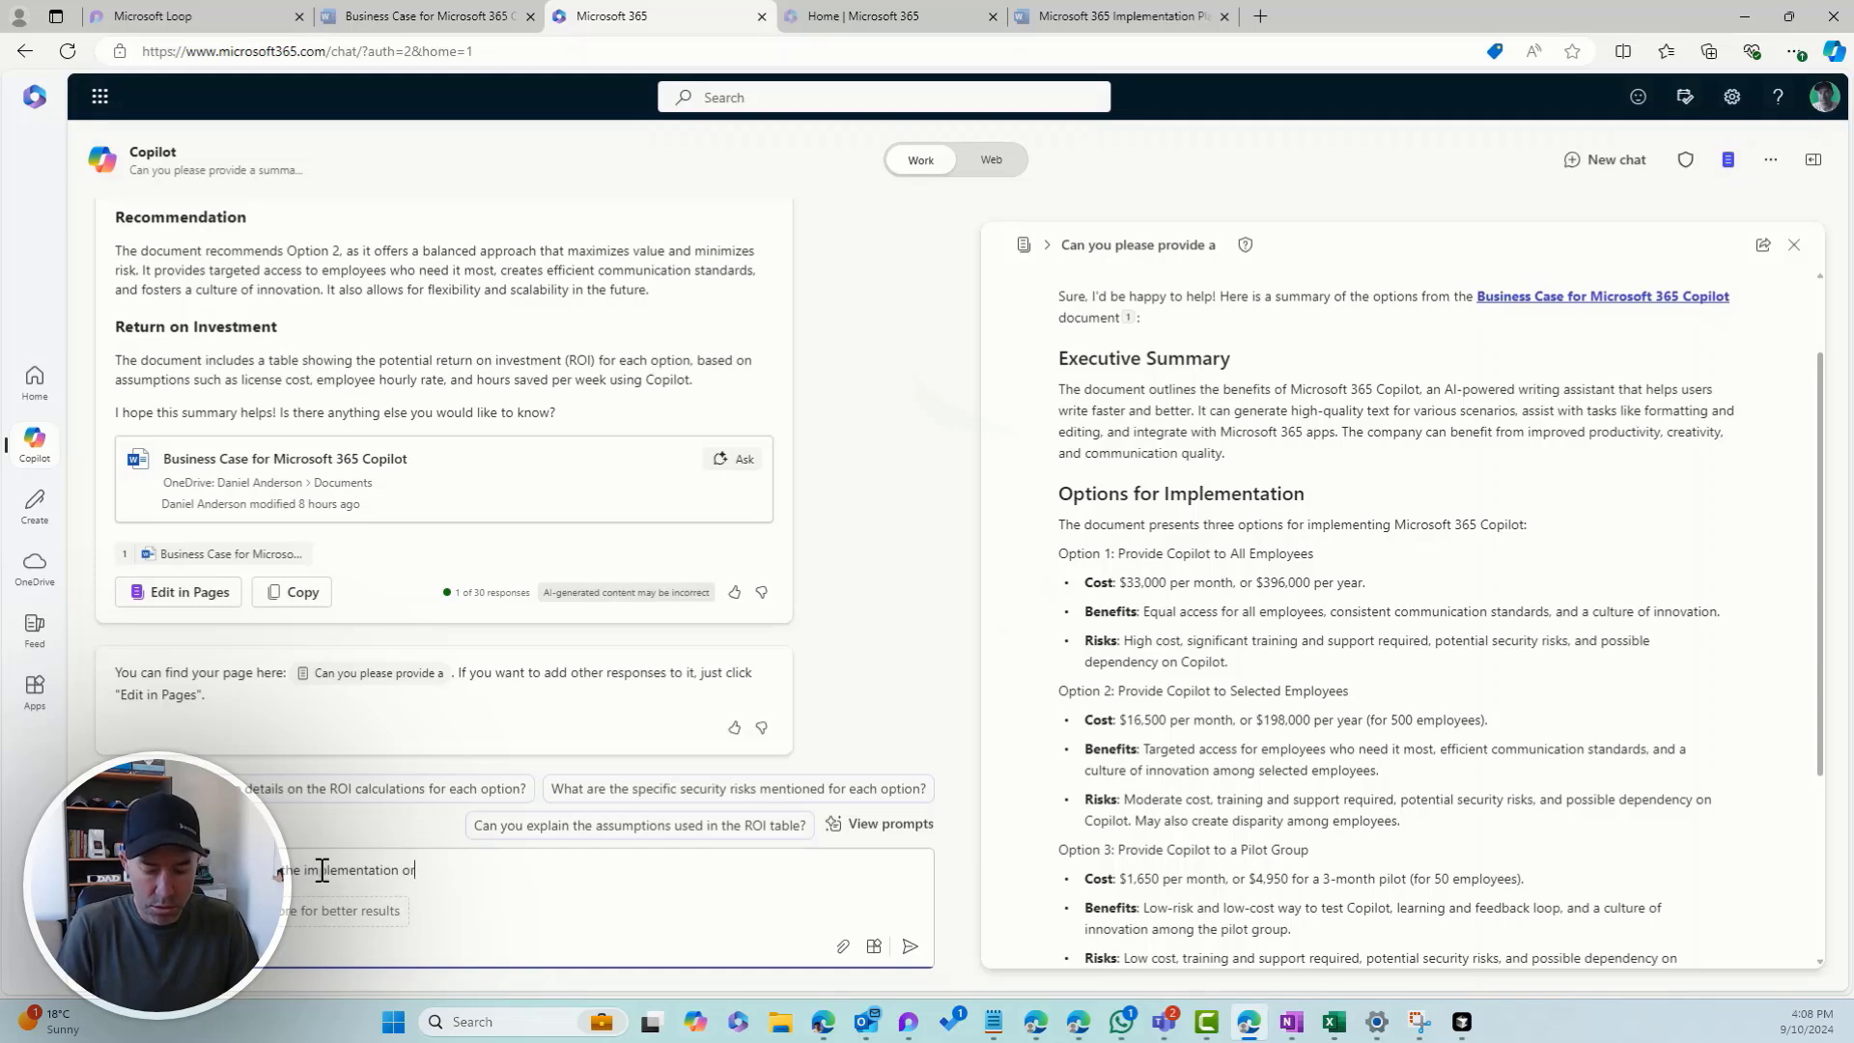
text( miles for e)
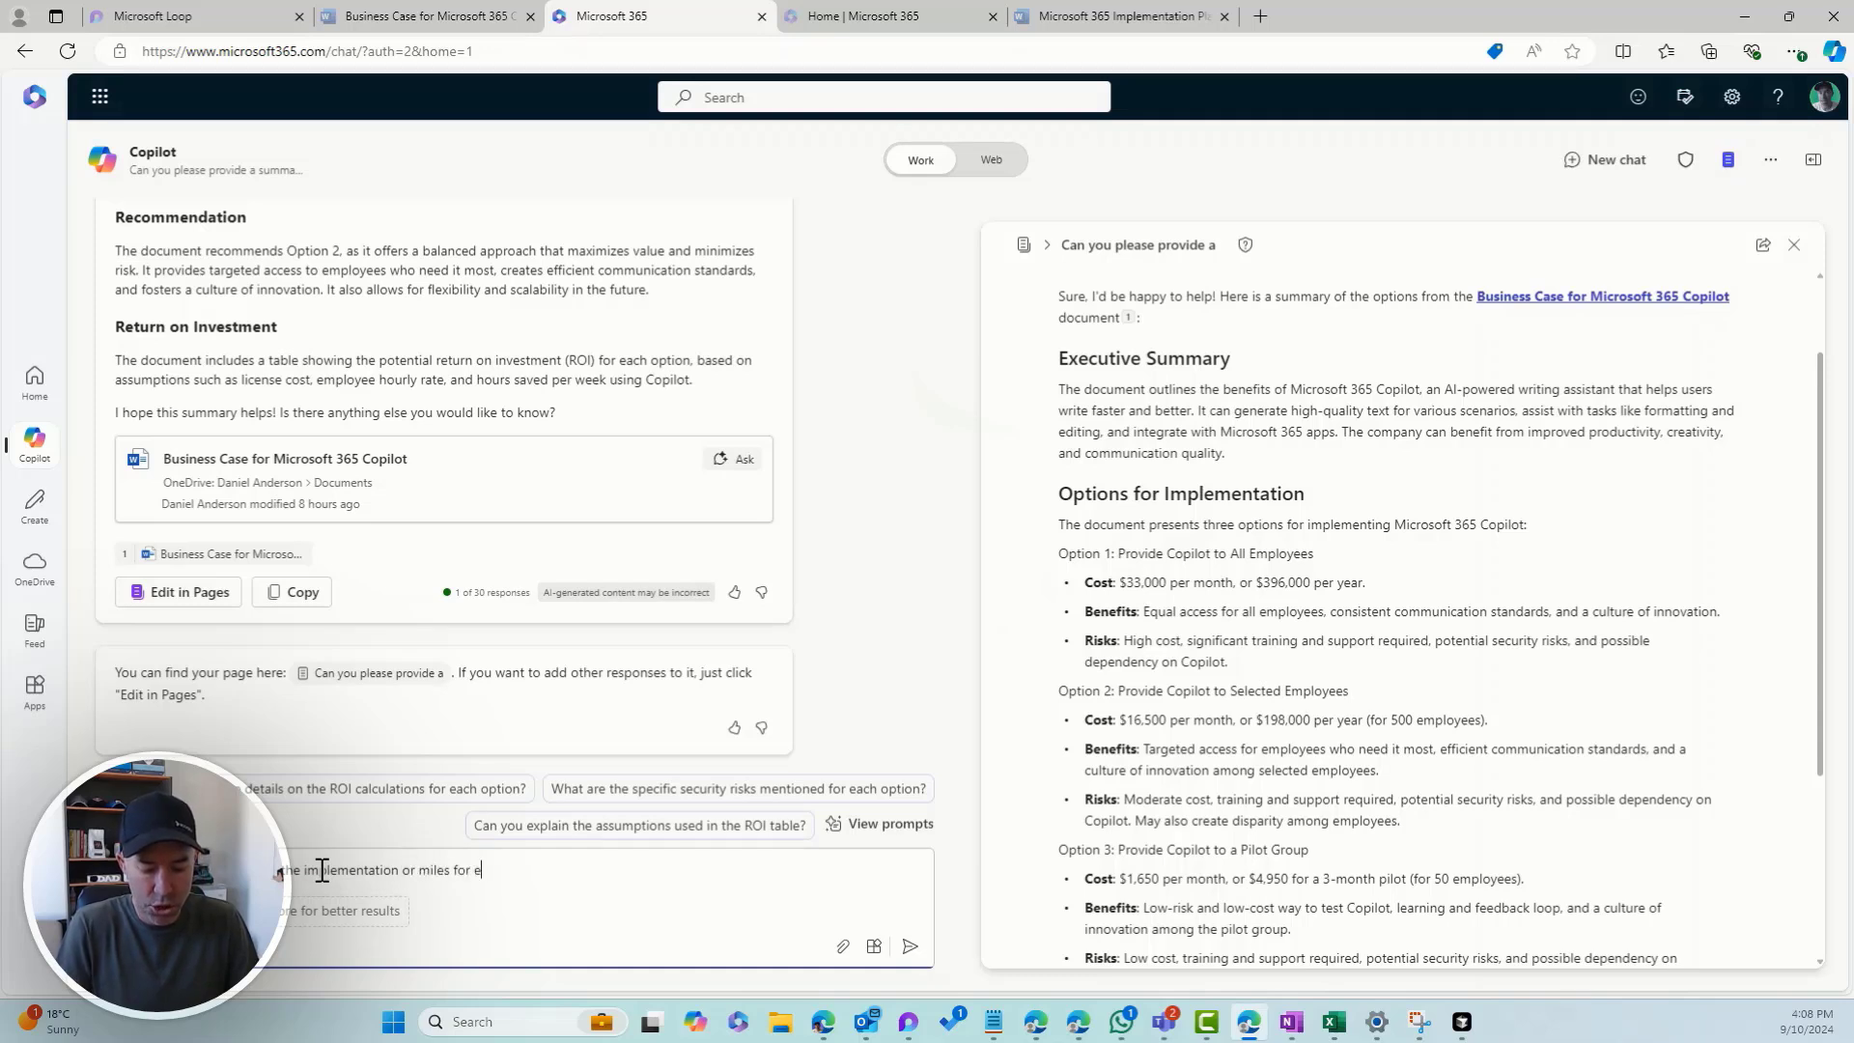
text(ach option)
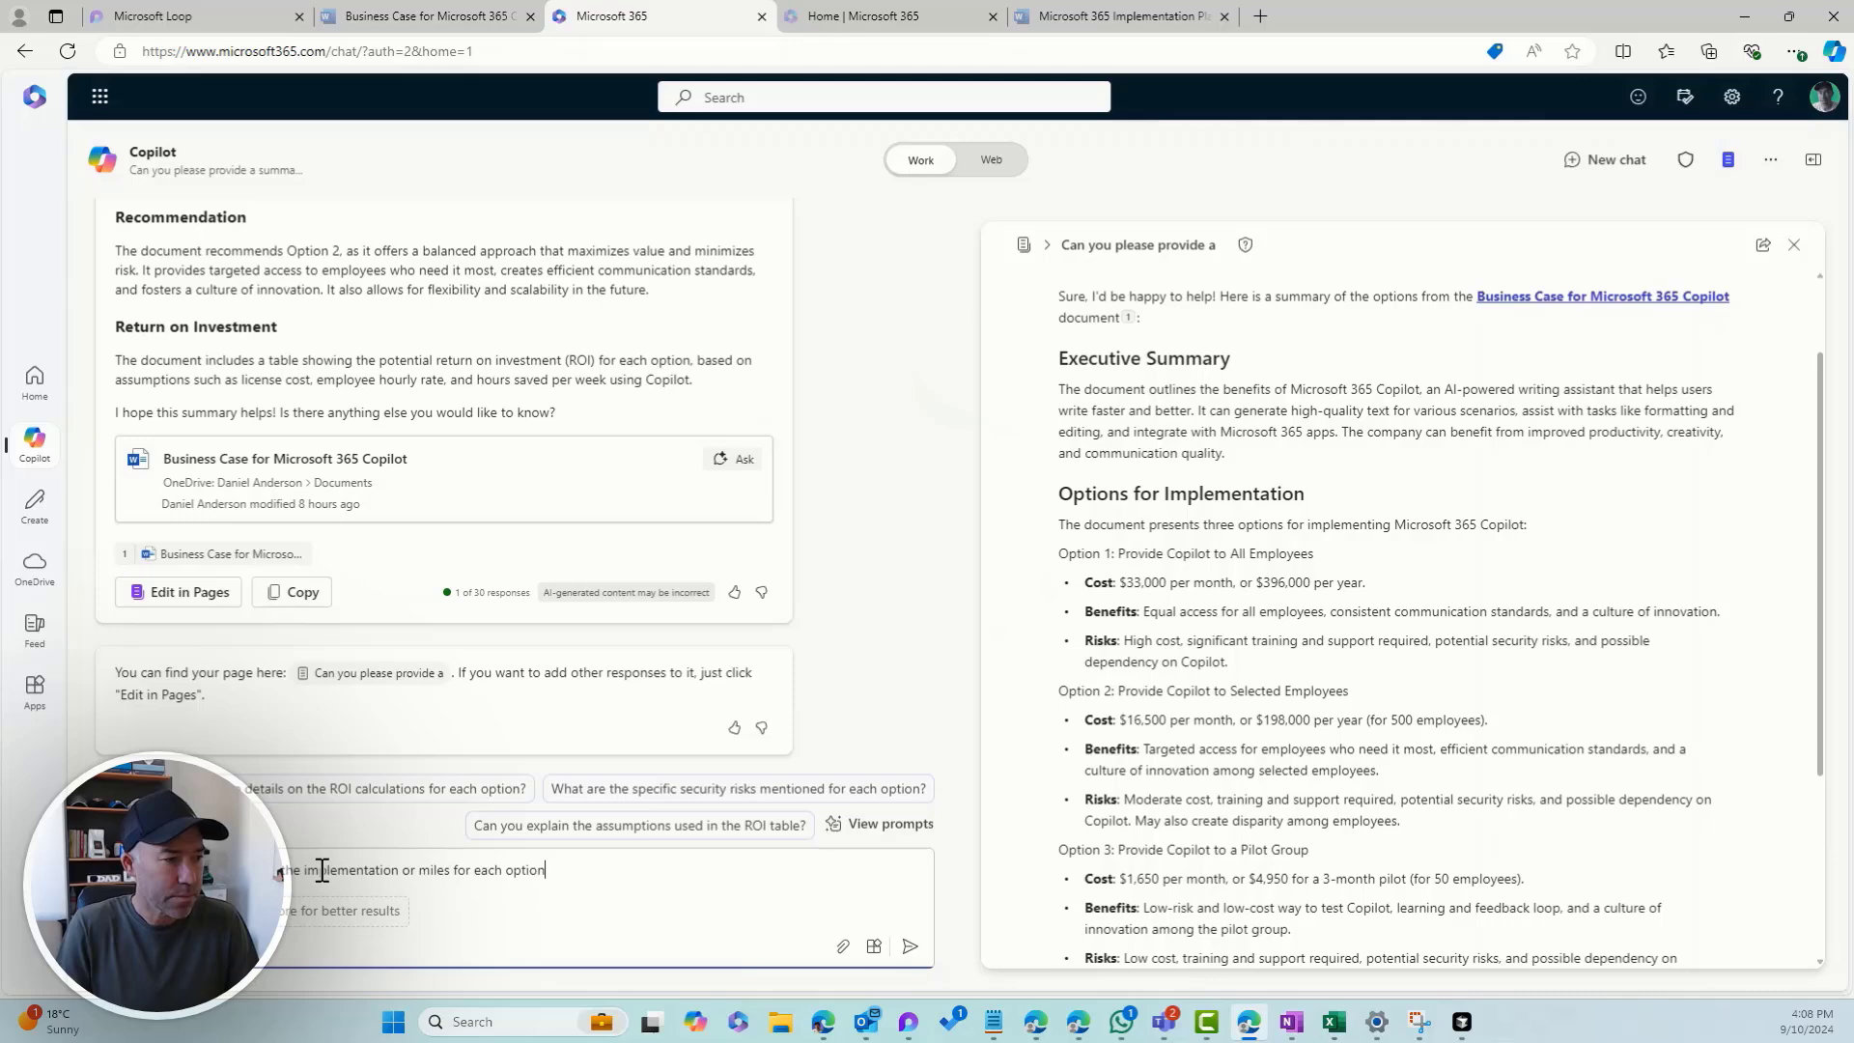
key(Return)
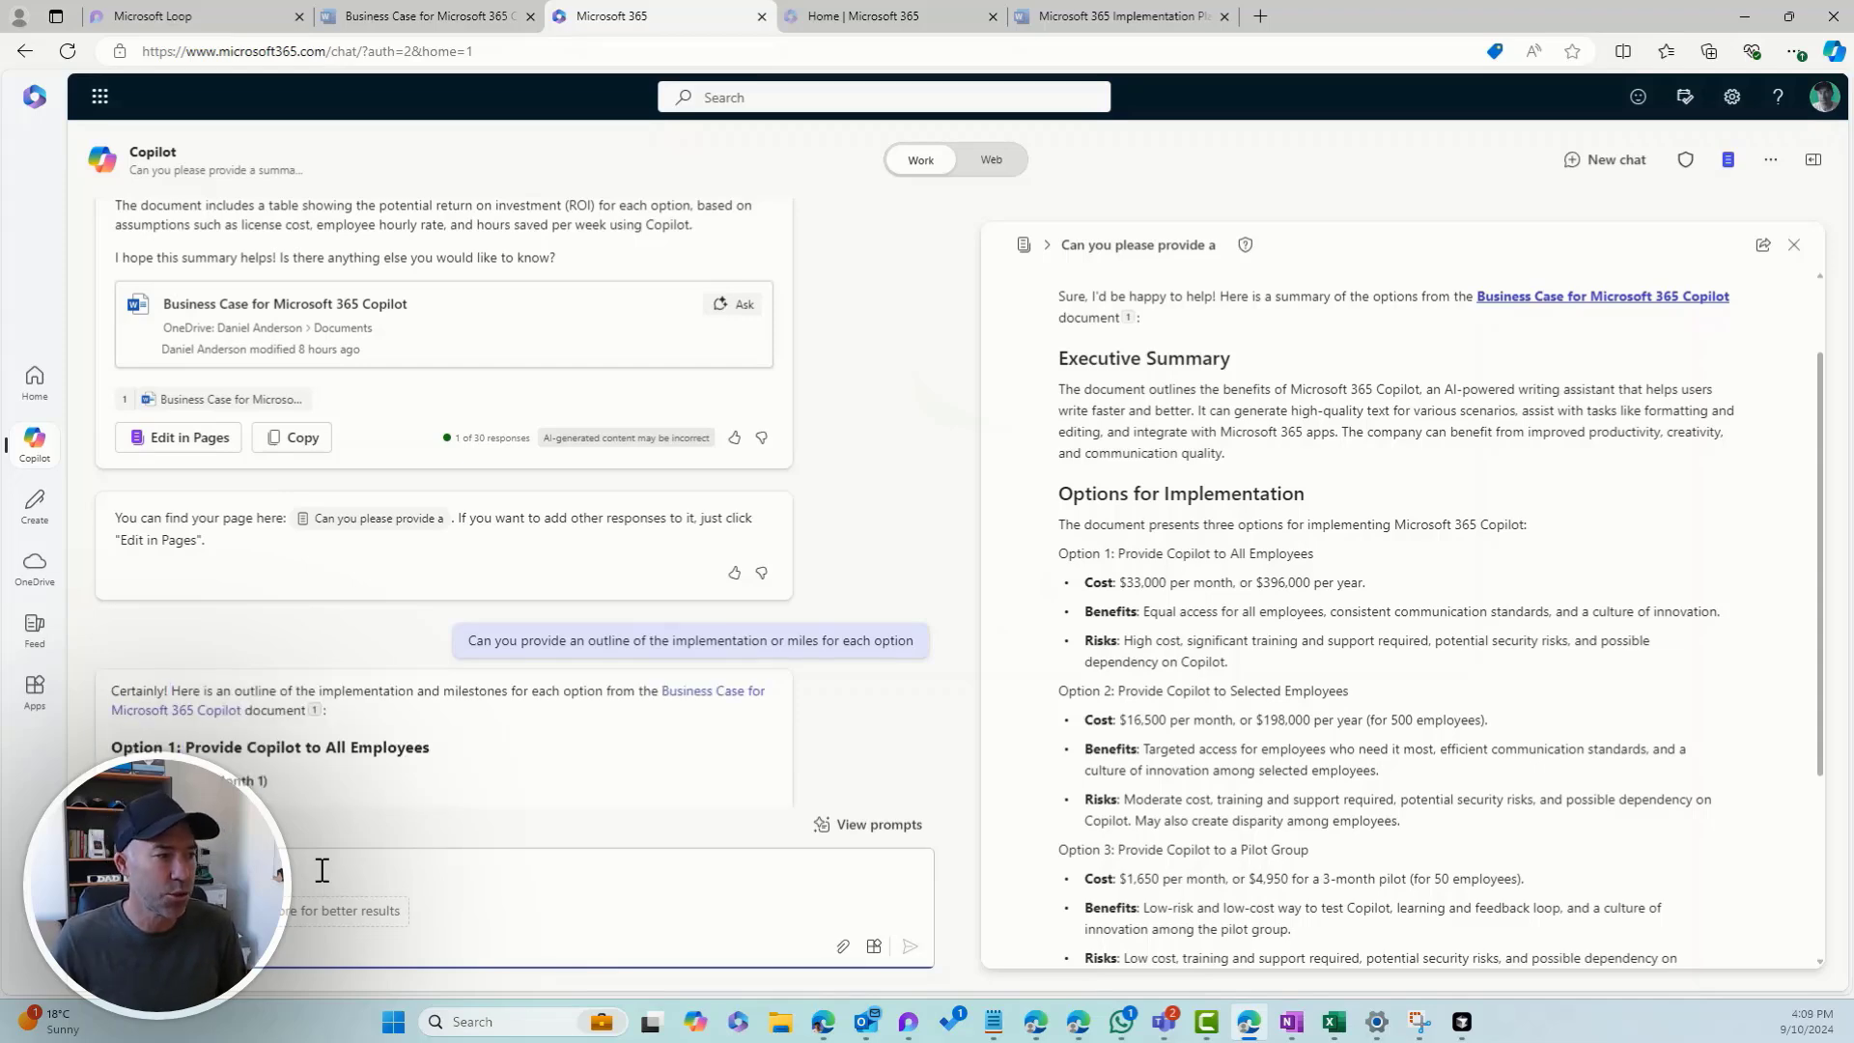
scroll(568, 677, down, 4)
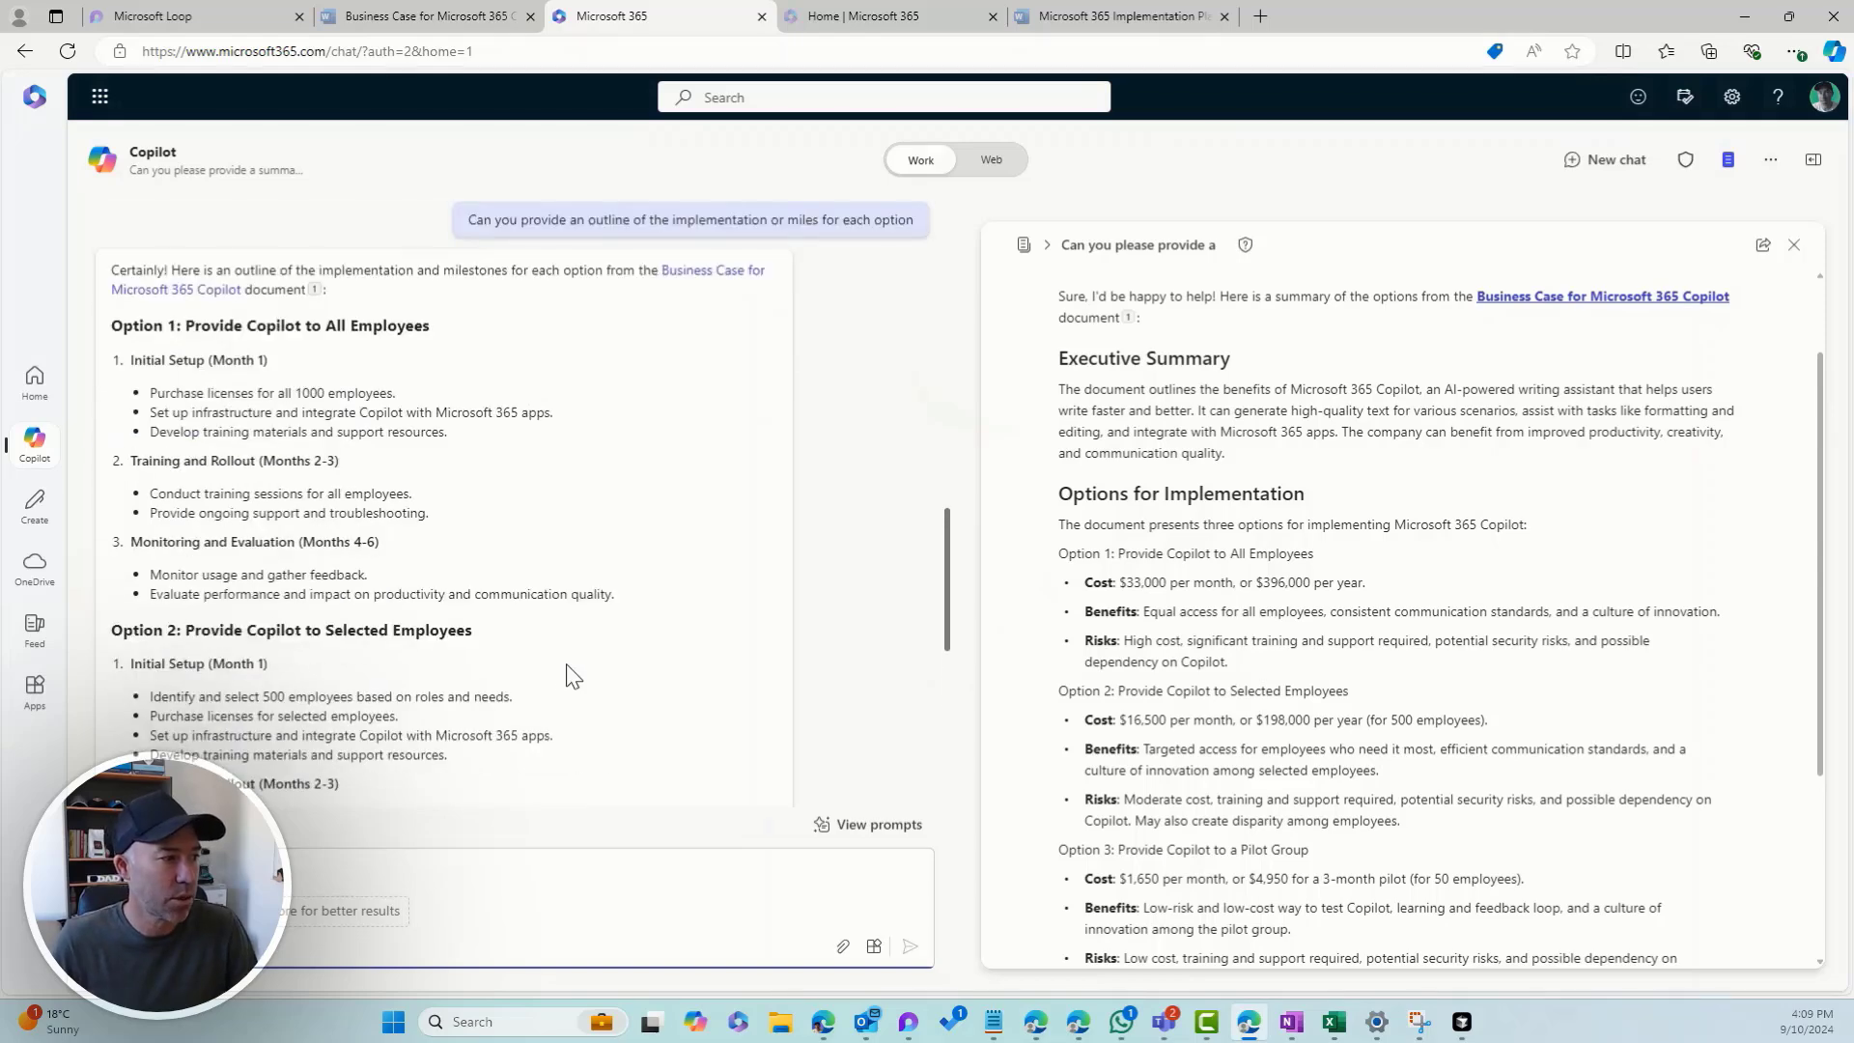
scroll(335, 623, down, 1)
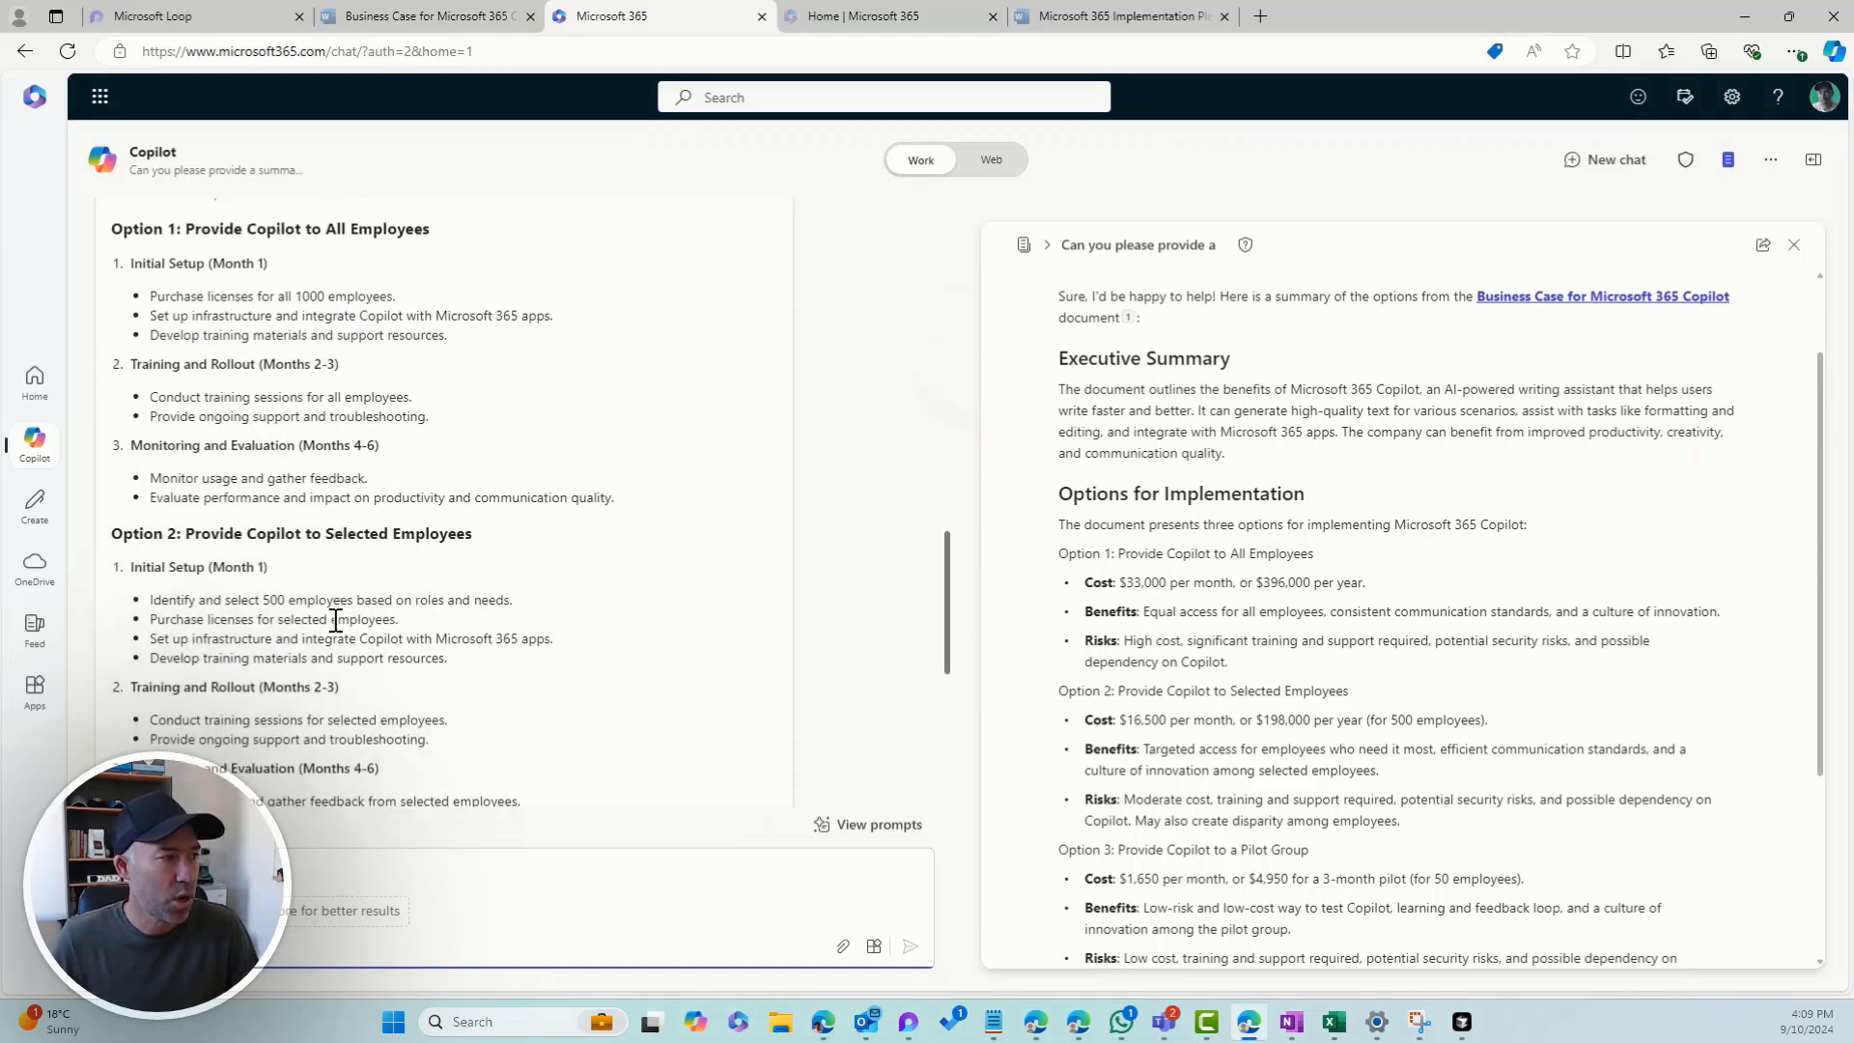
scroll(335, 621, down, 3)
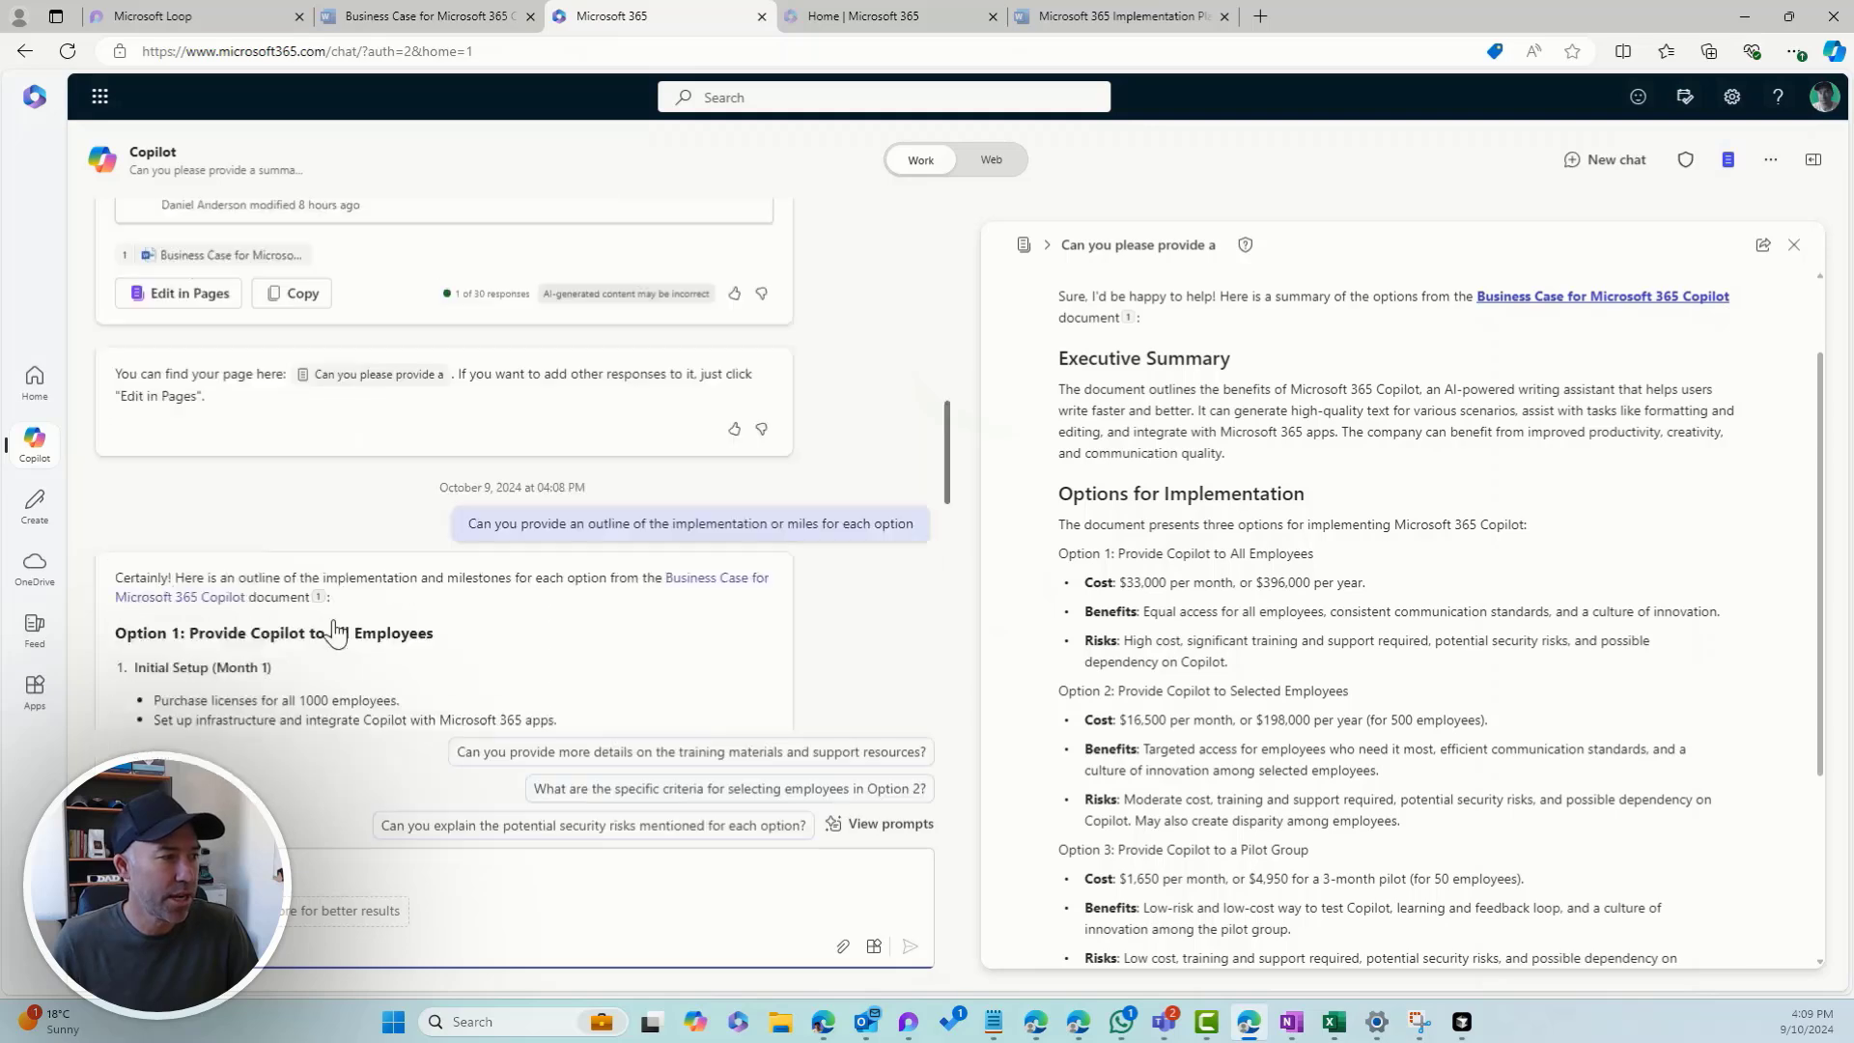
scroll(335, 621, up, 4)
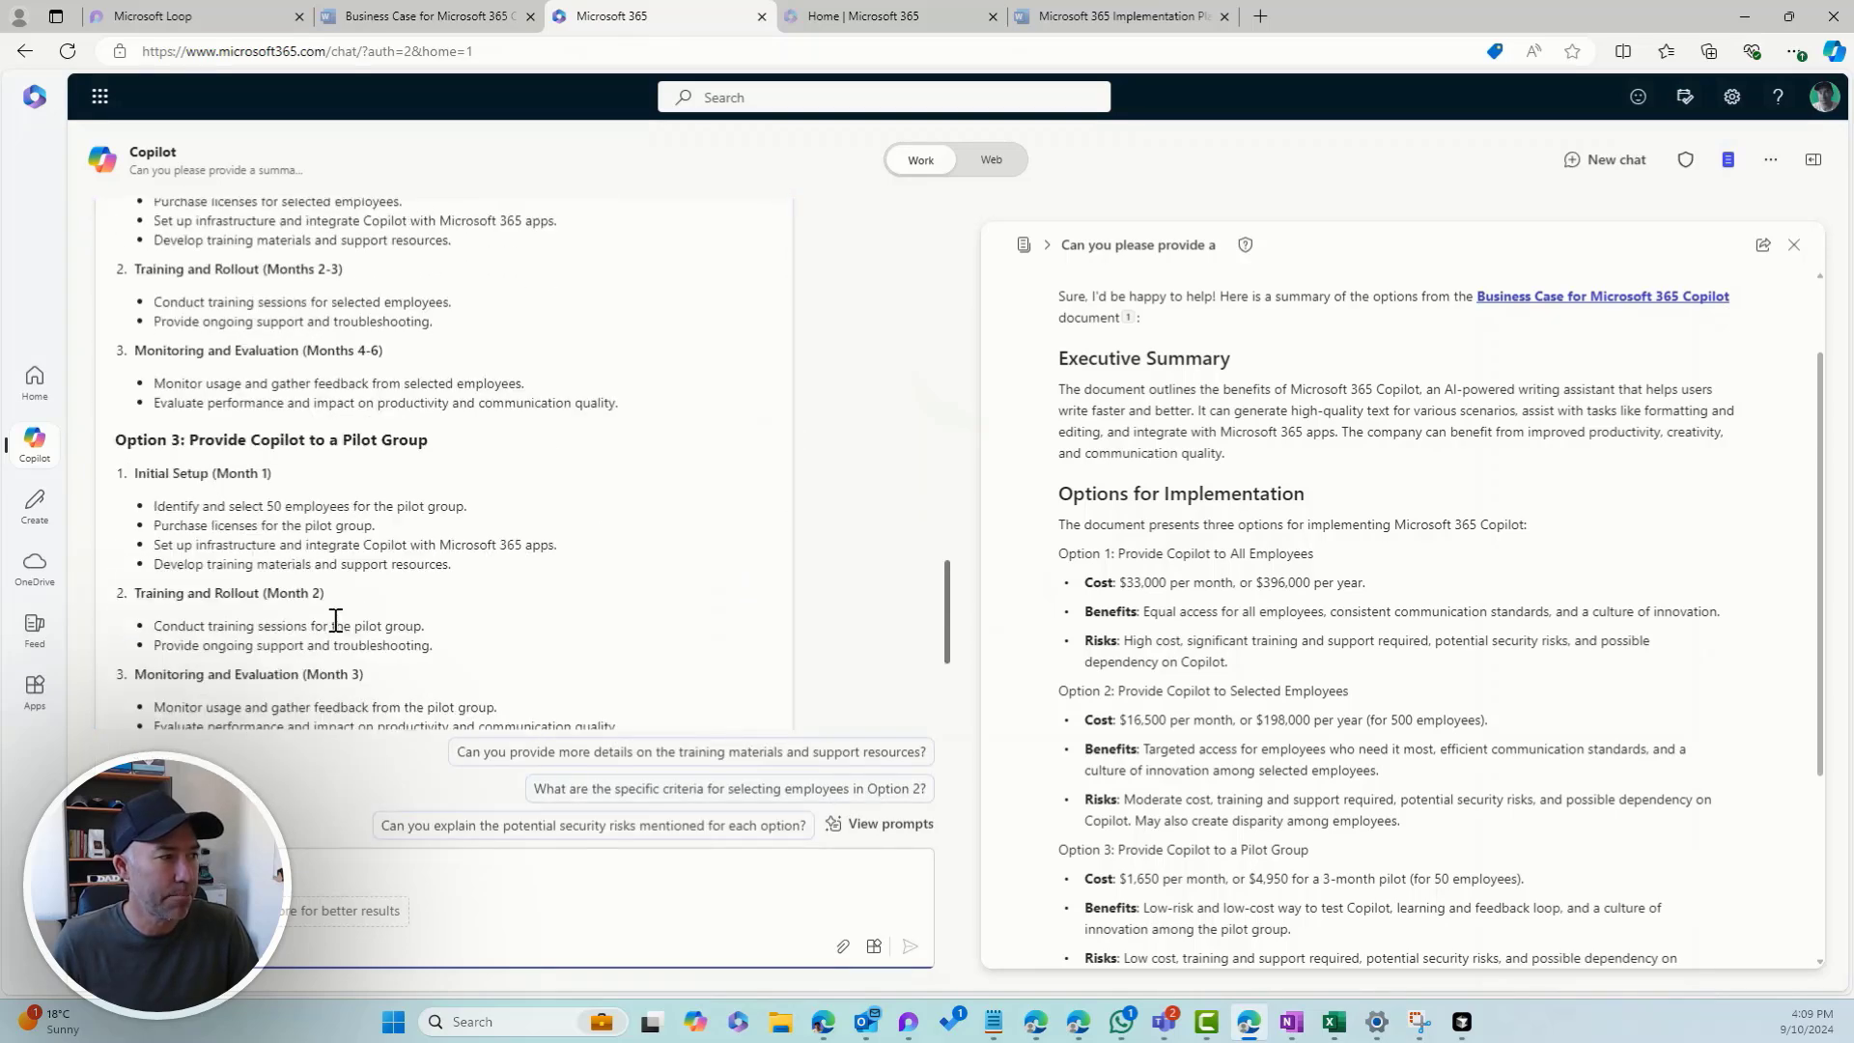
scroll(335, 621, up, 7)
scroll(336, 621, down, 10)
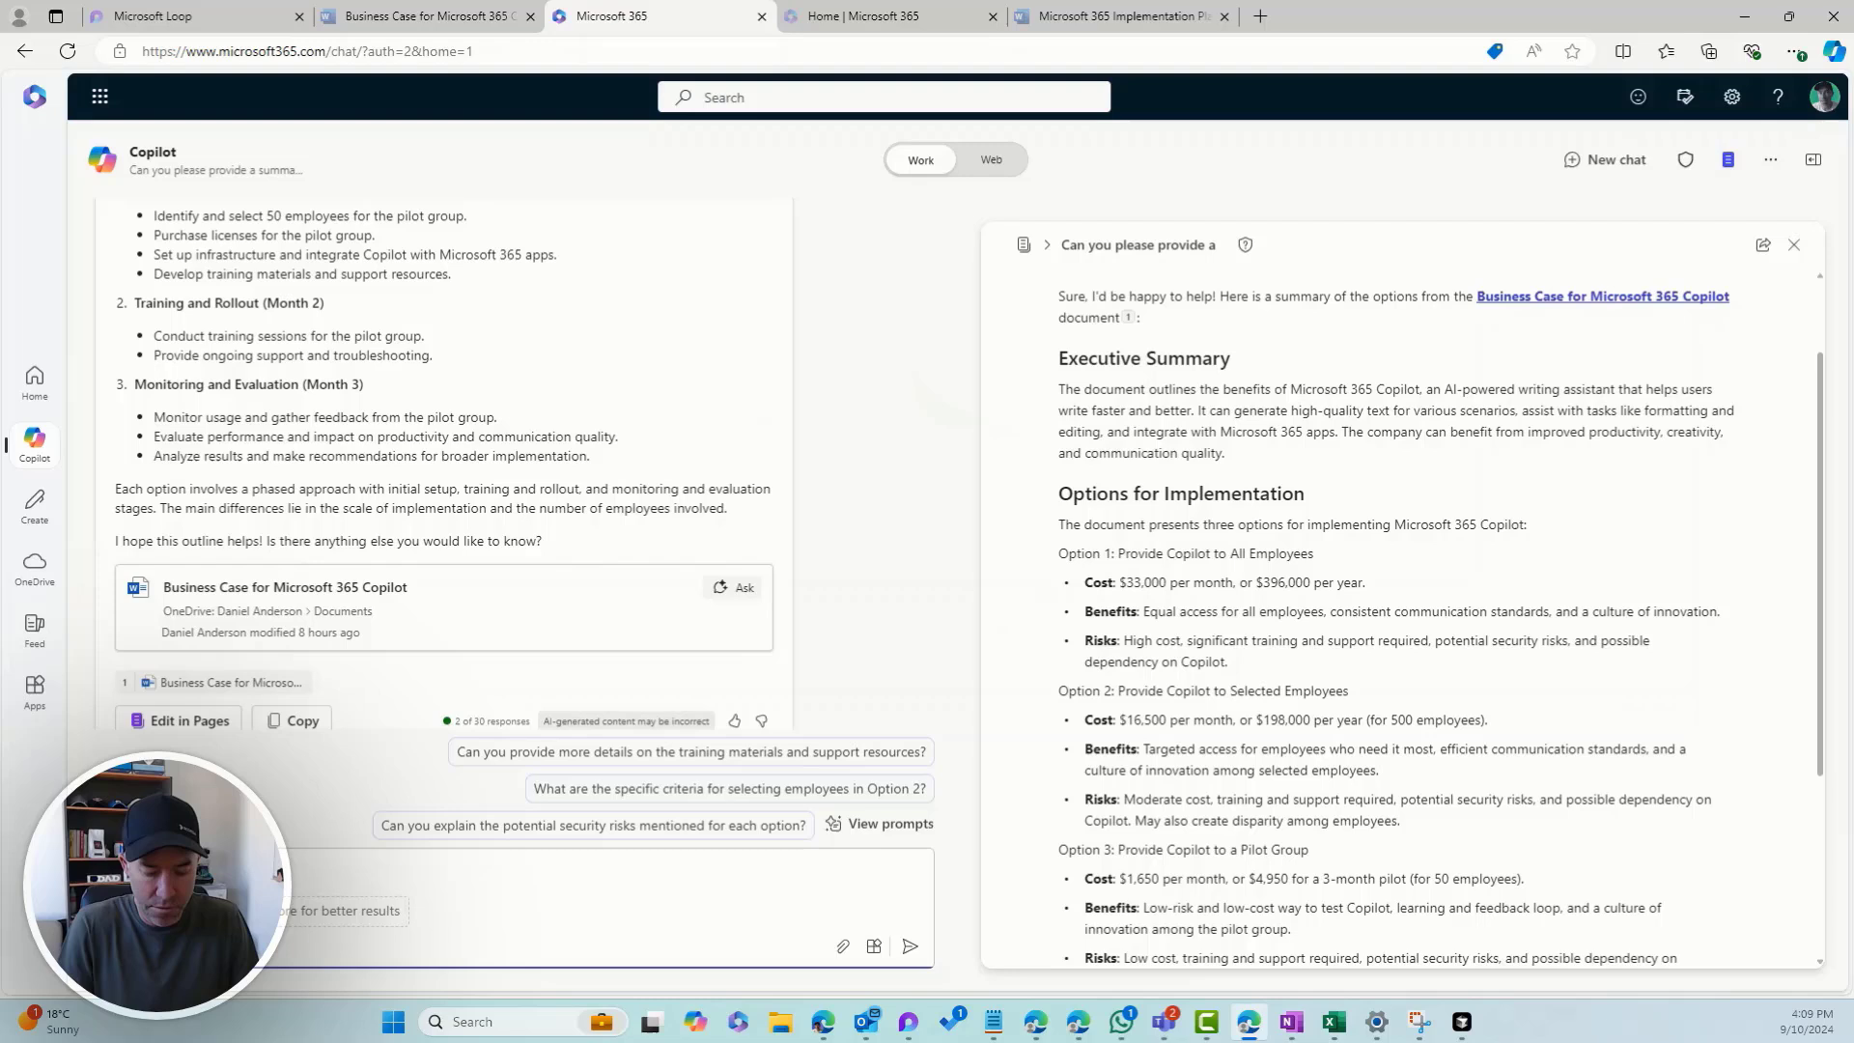
- Request the milestone outline in table format and add the three-option table to the Page
text(rma)
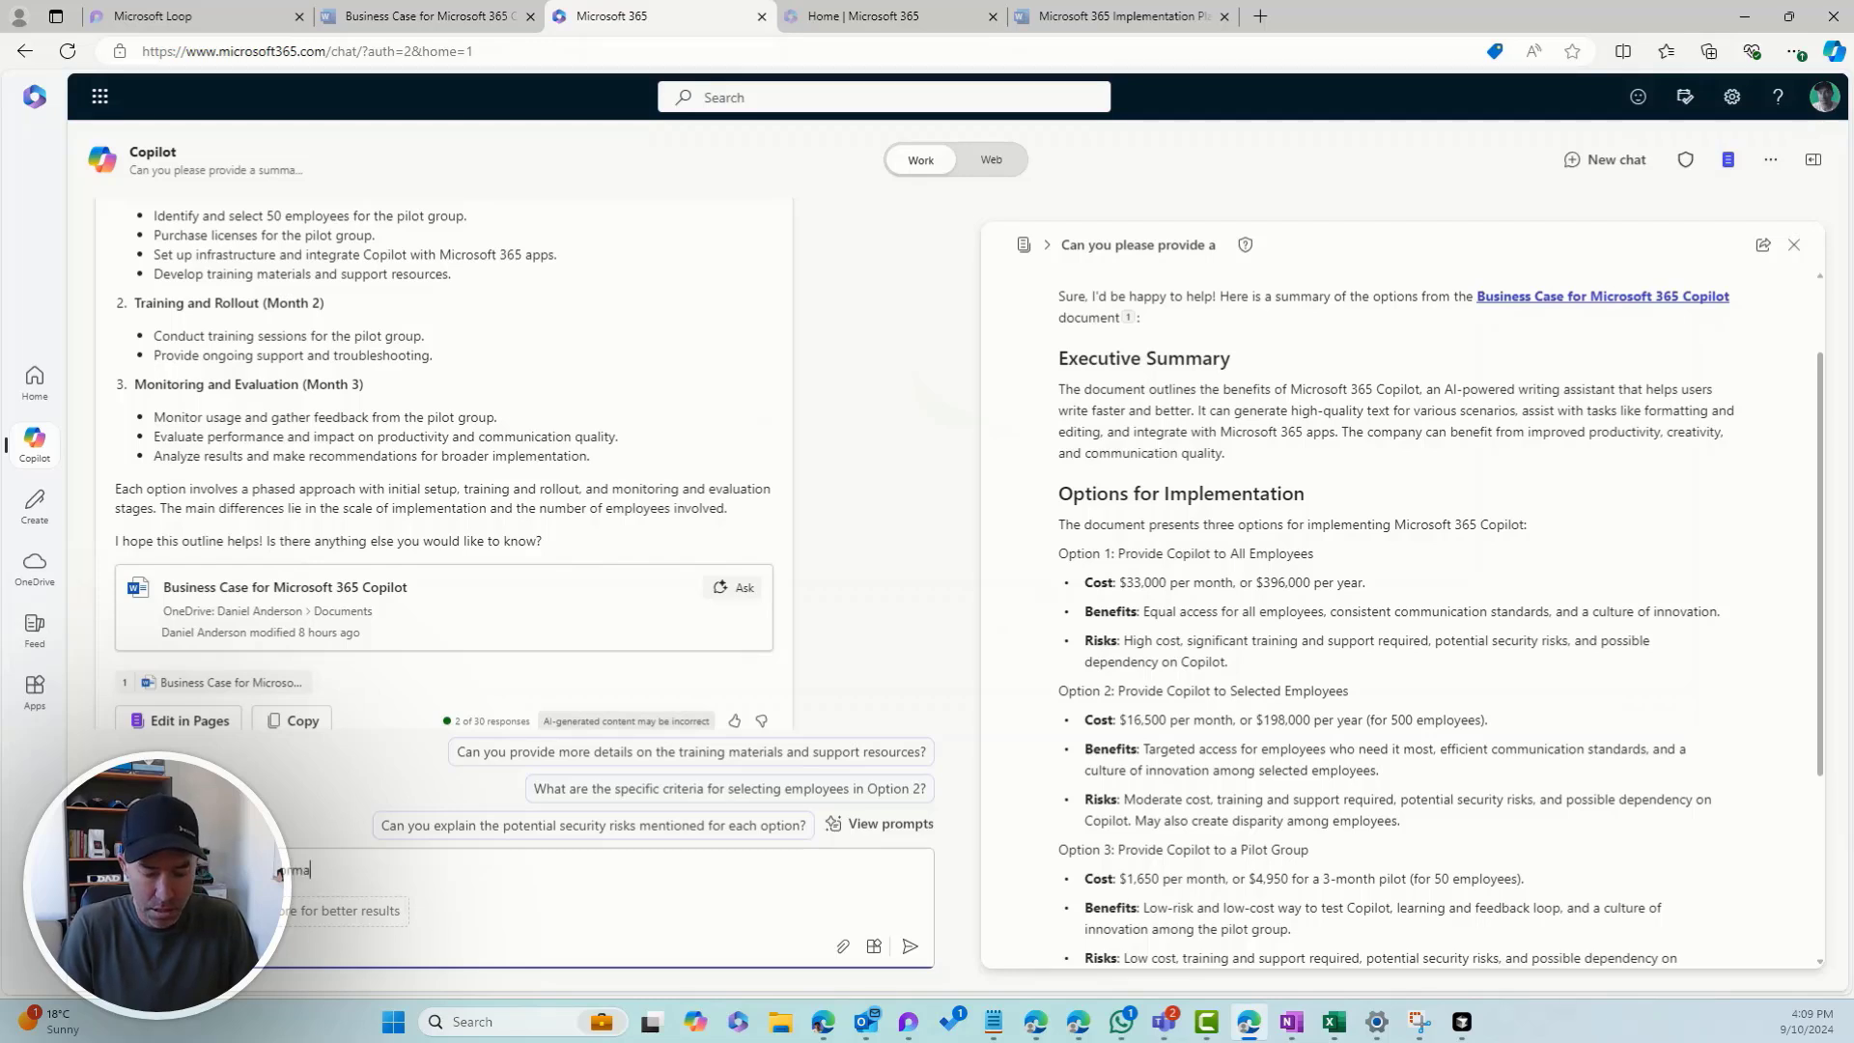
text(t please)
key(Return)
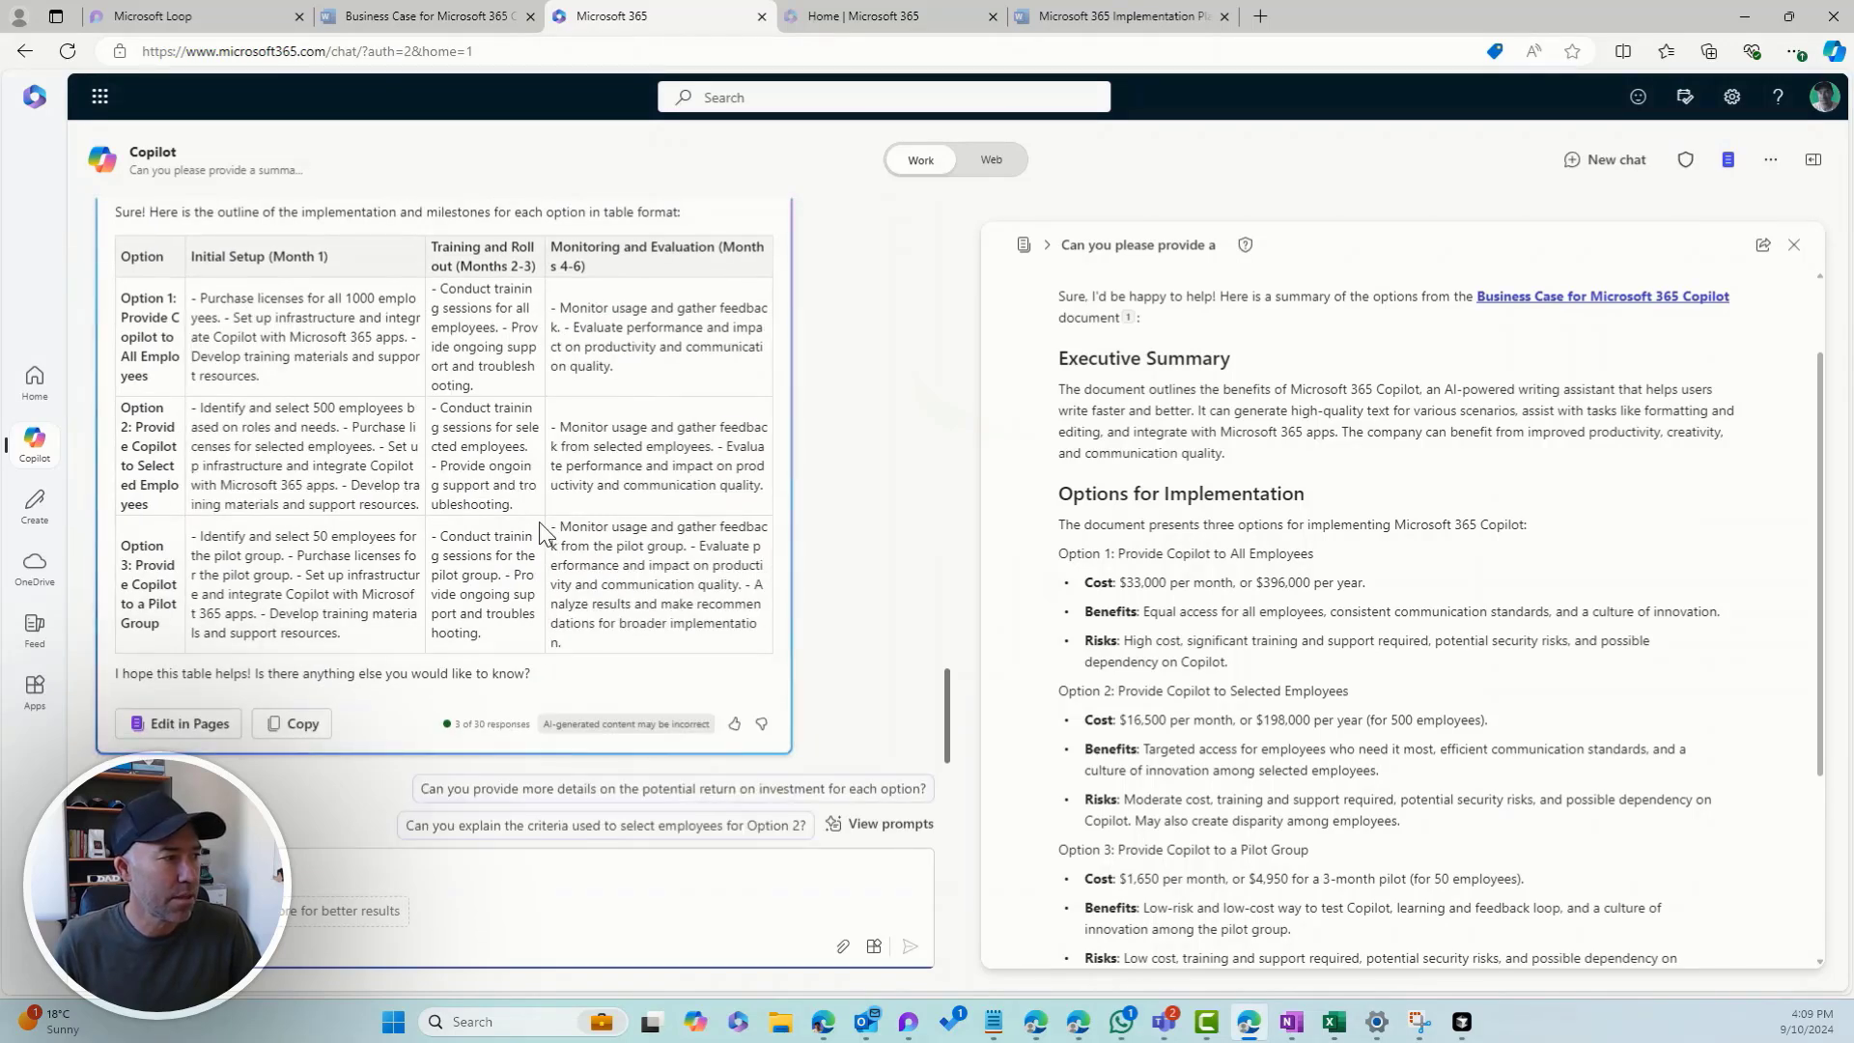
scroll(541, 529, up, 10)
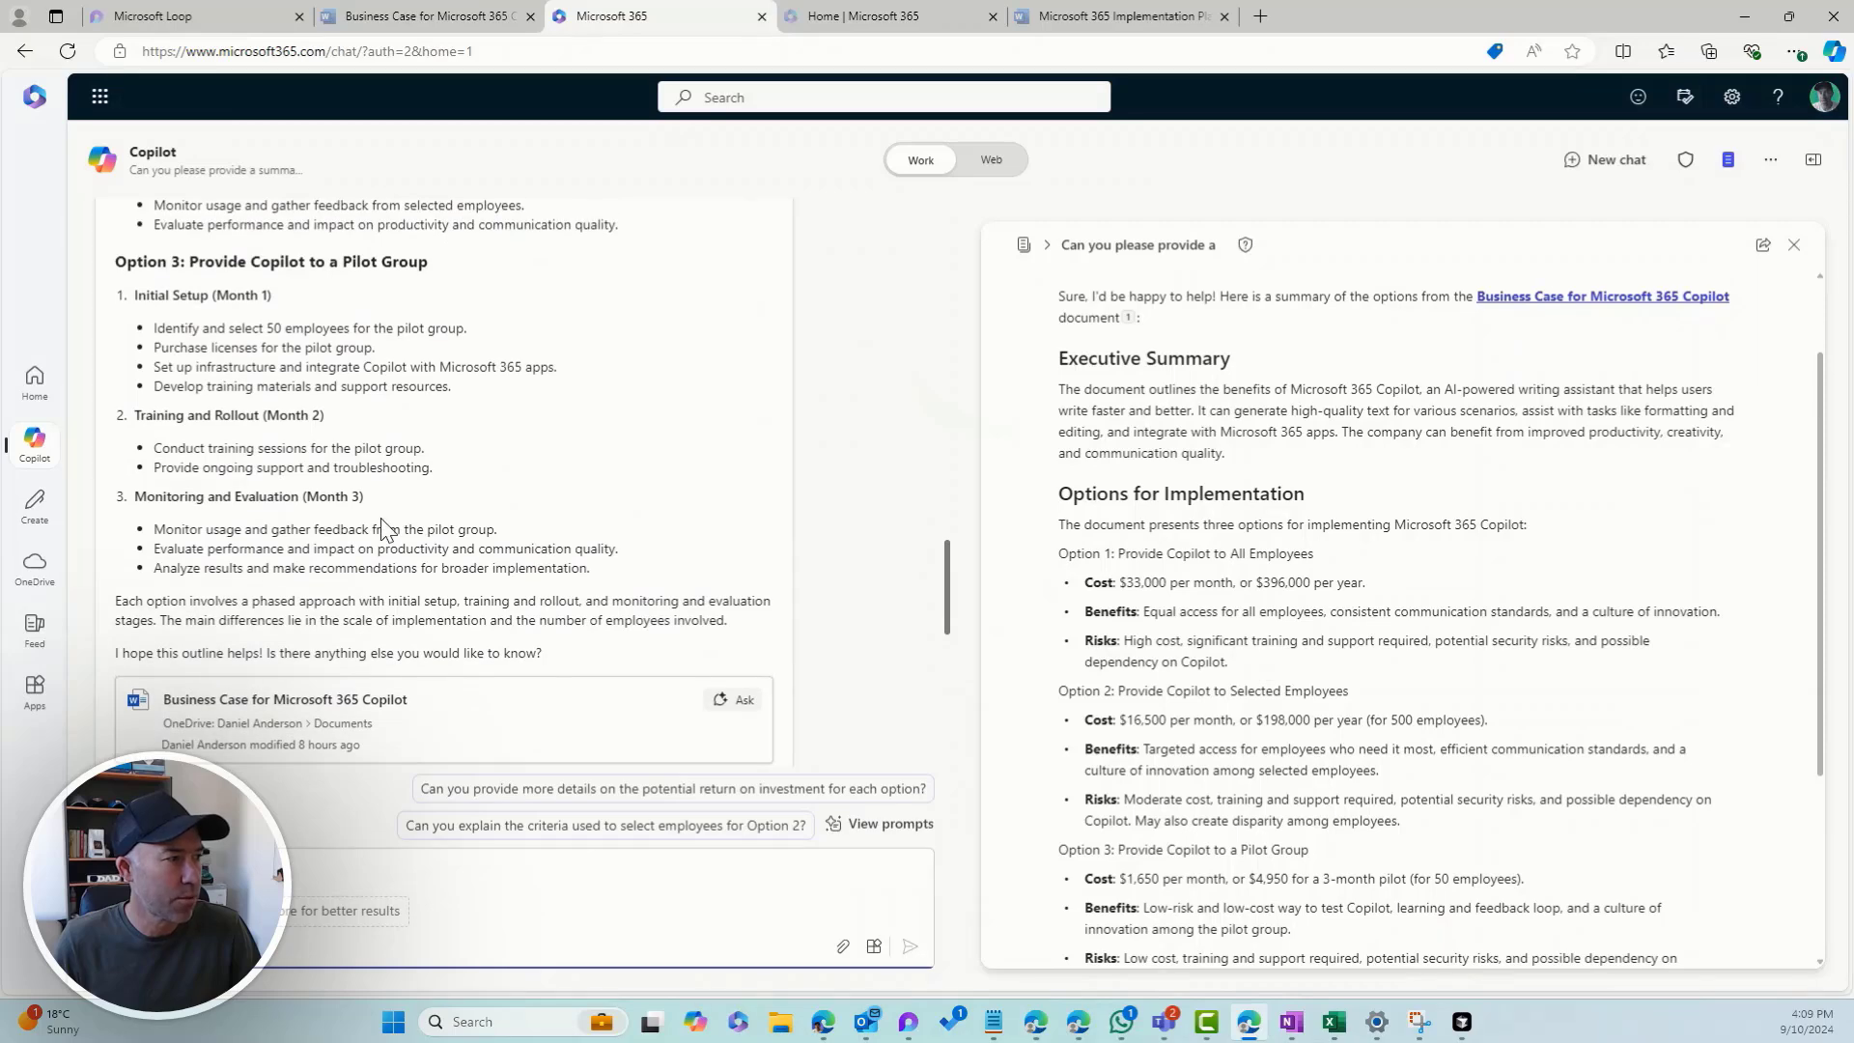
scroll(384, 530, down, 10)
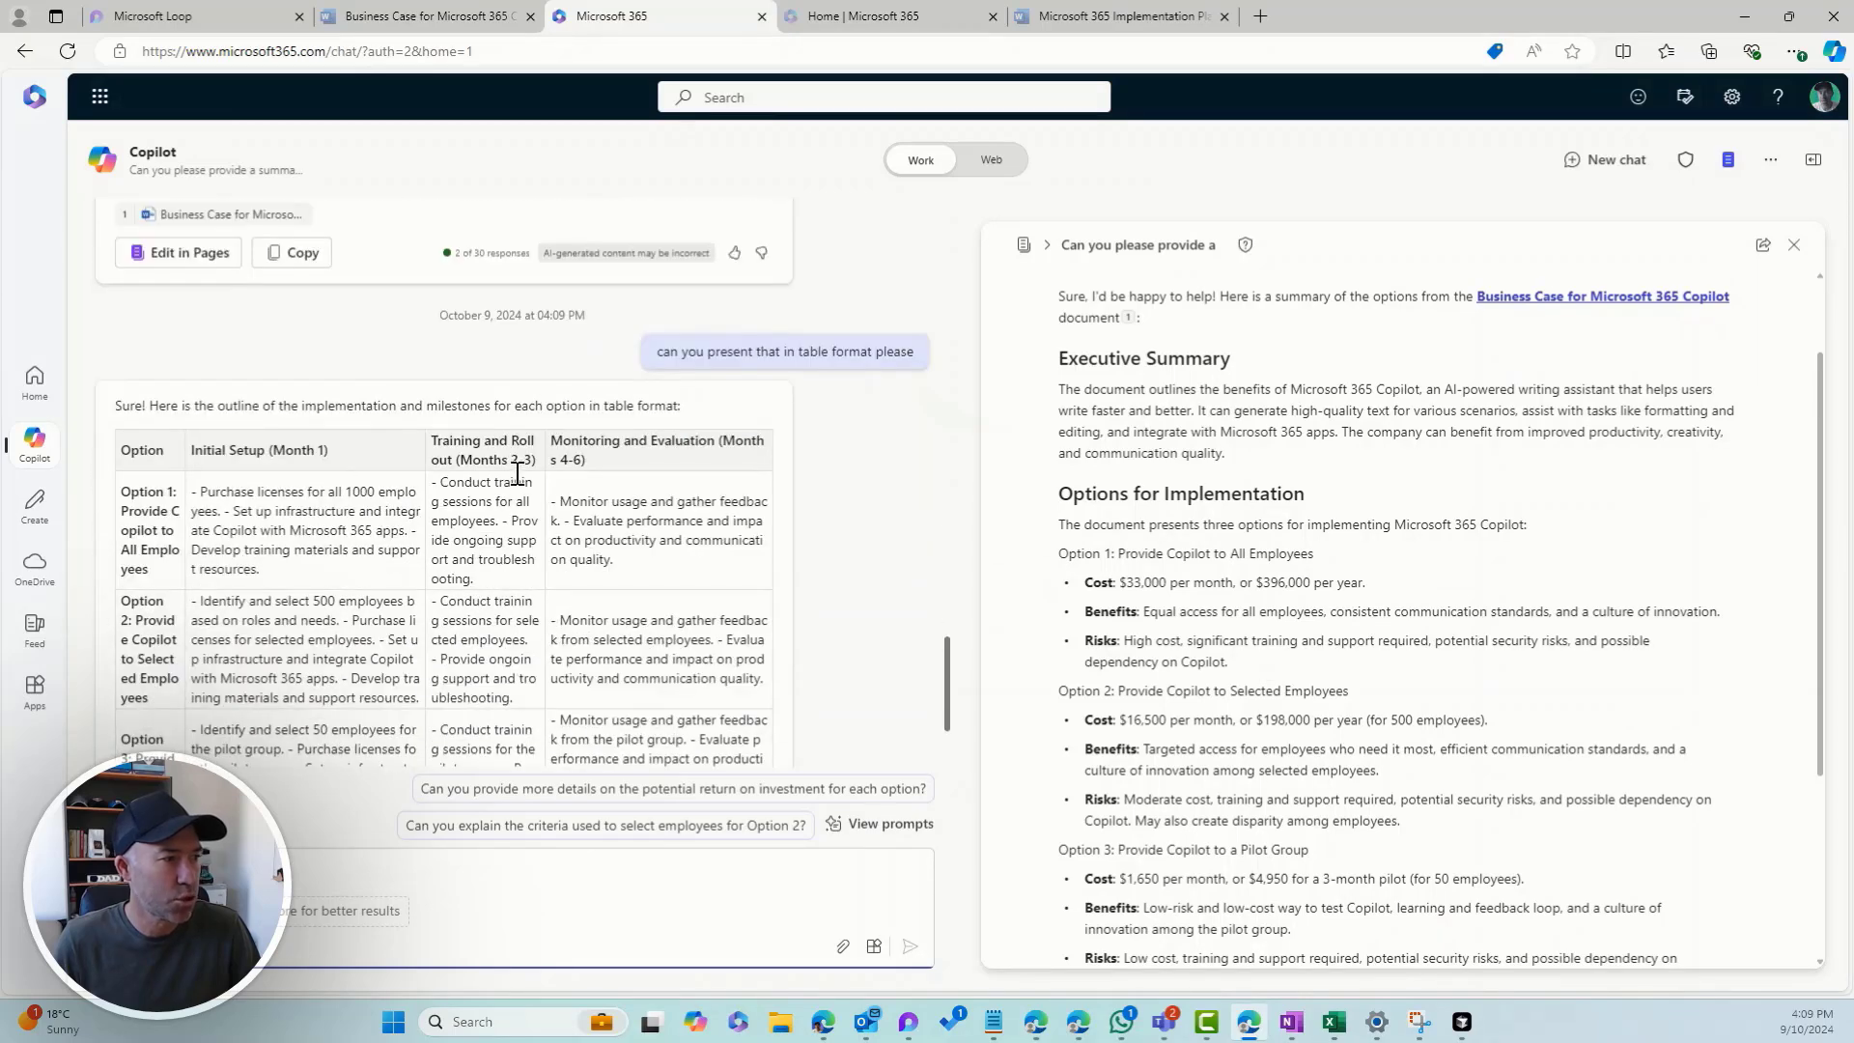
scroll(615, 481, down, 3)
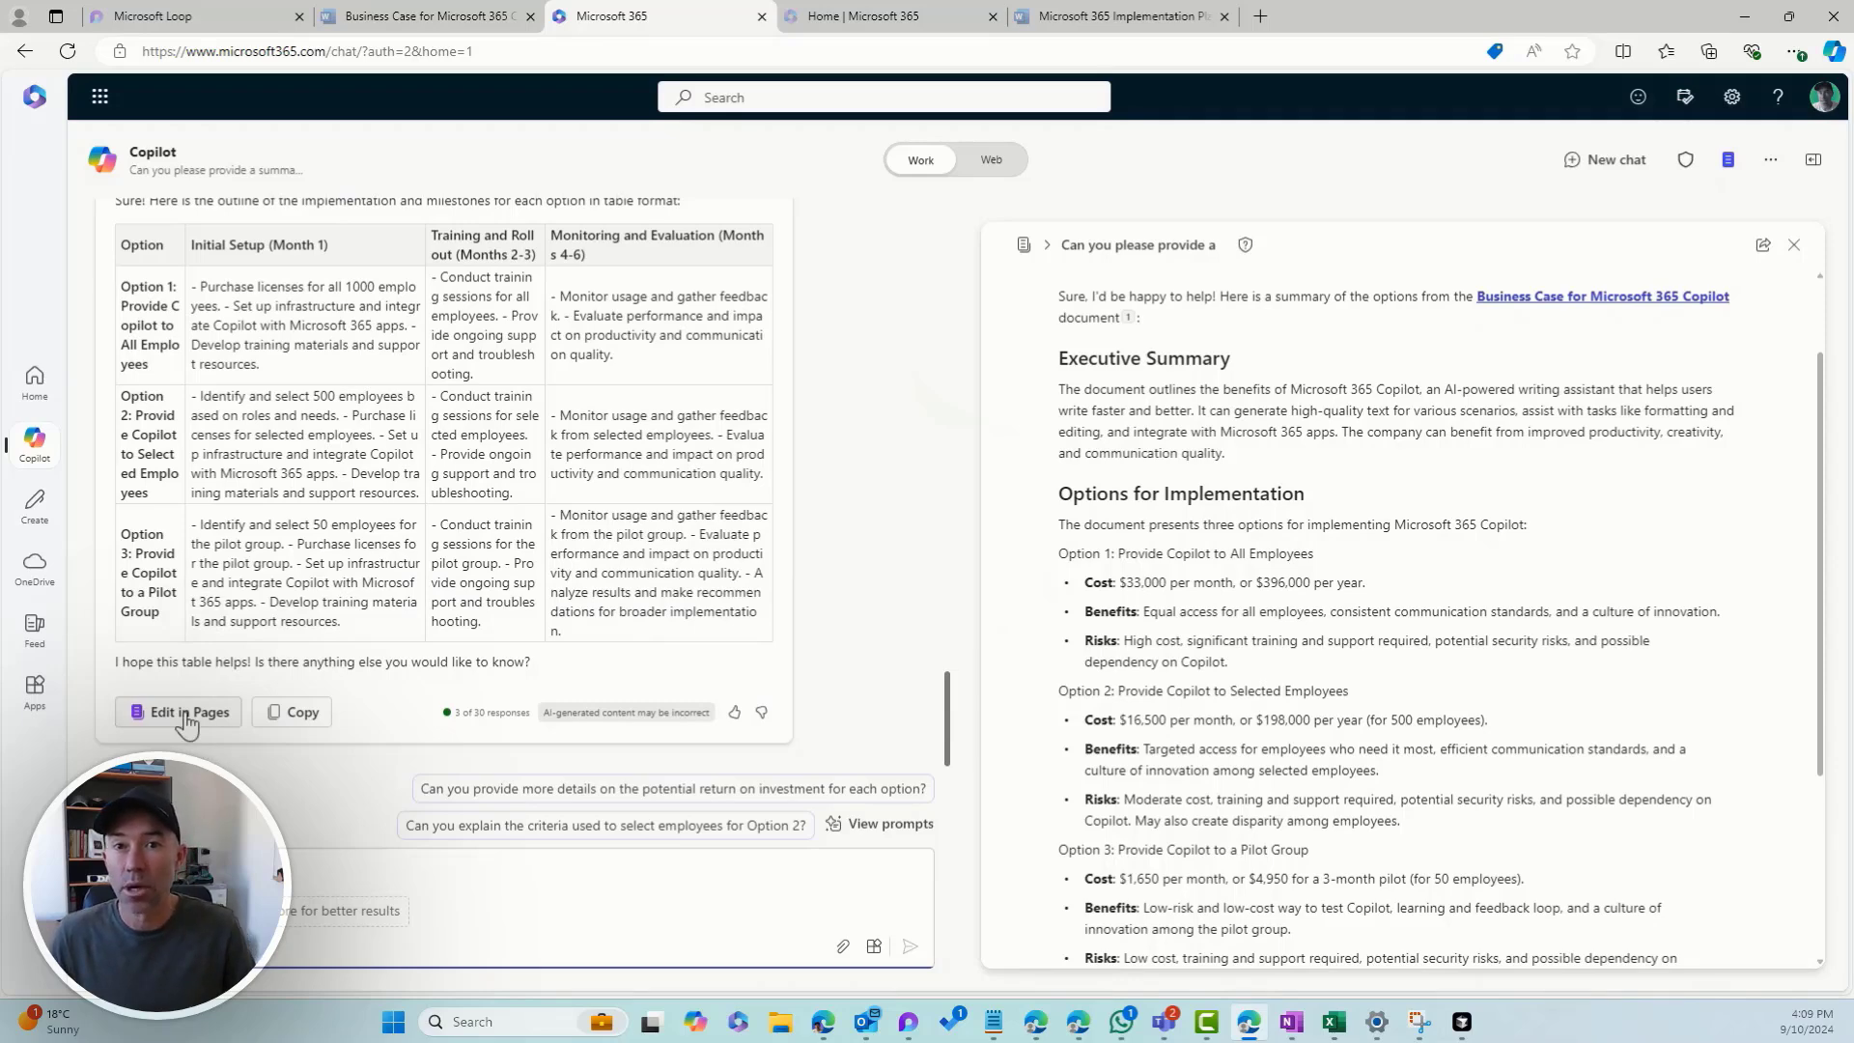
click(187, 719)
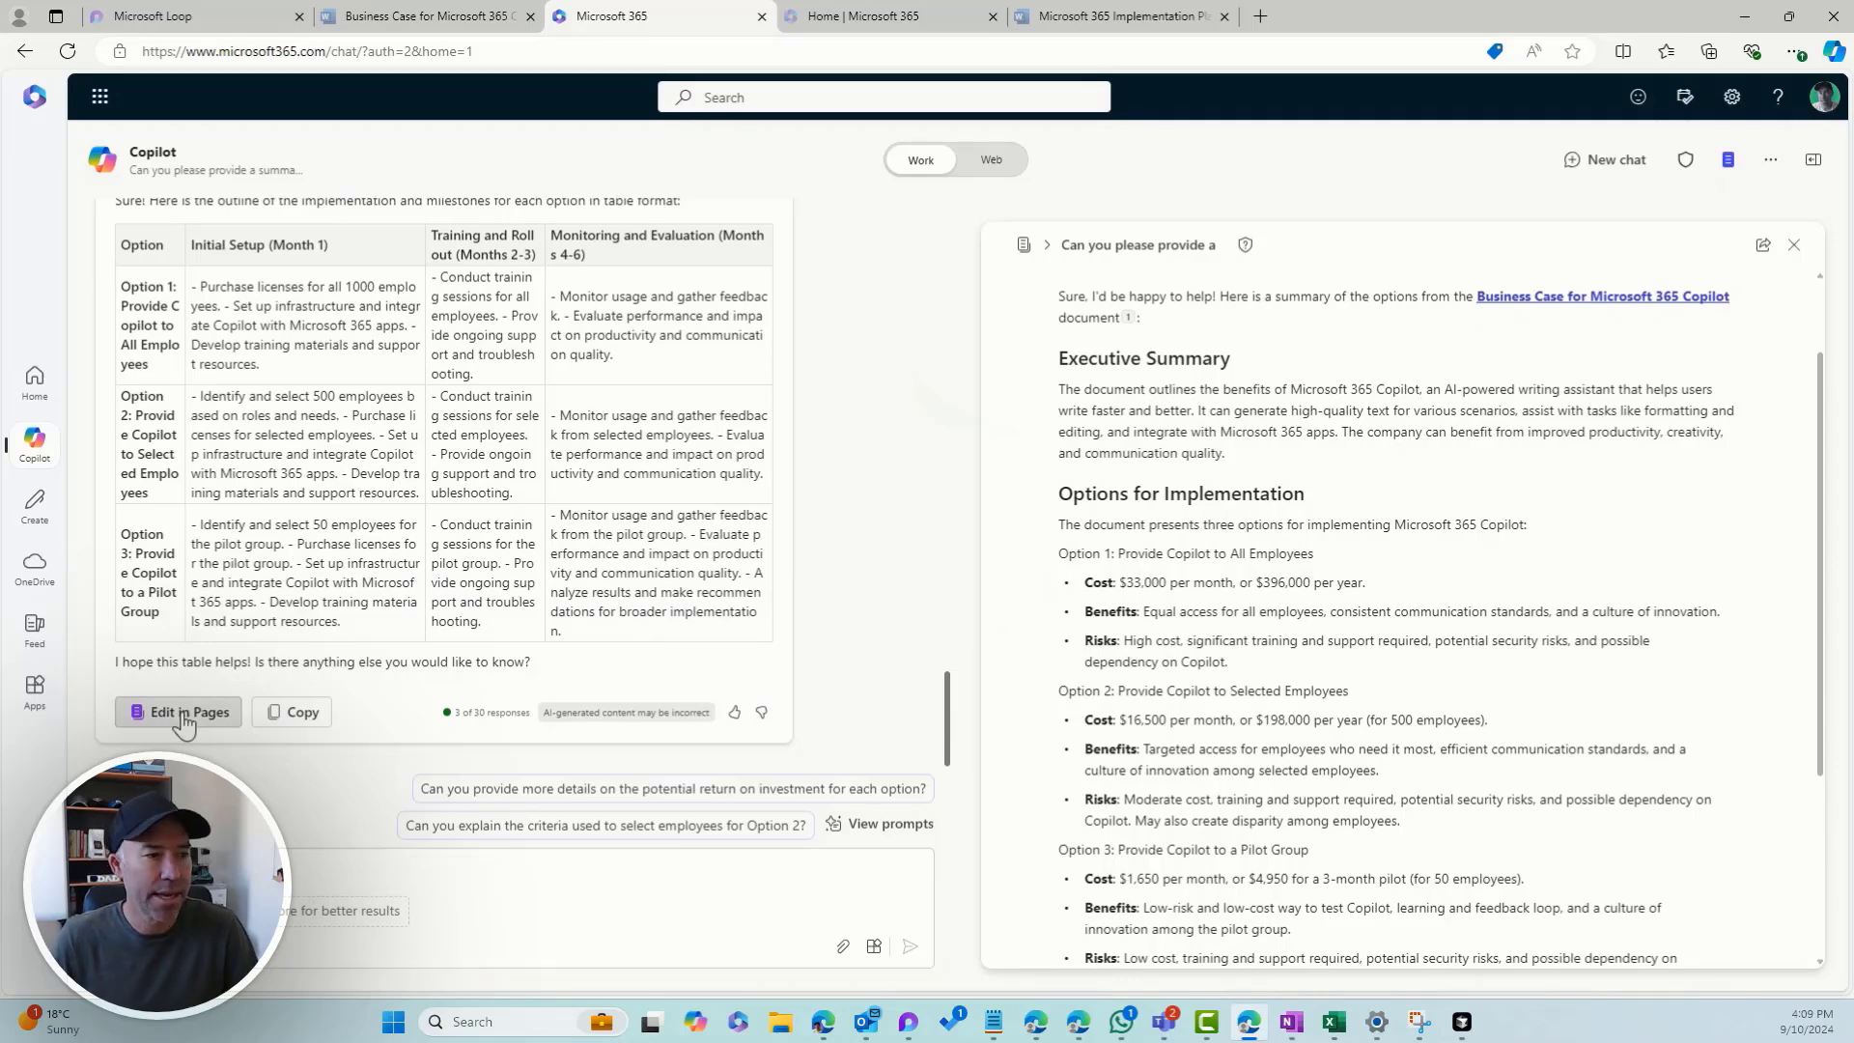
scroll(1362, 754, down, 5)
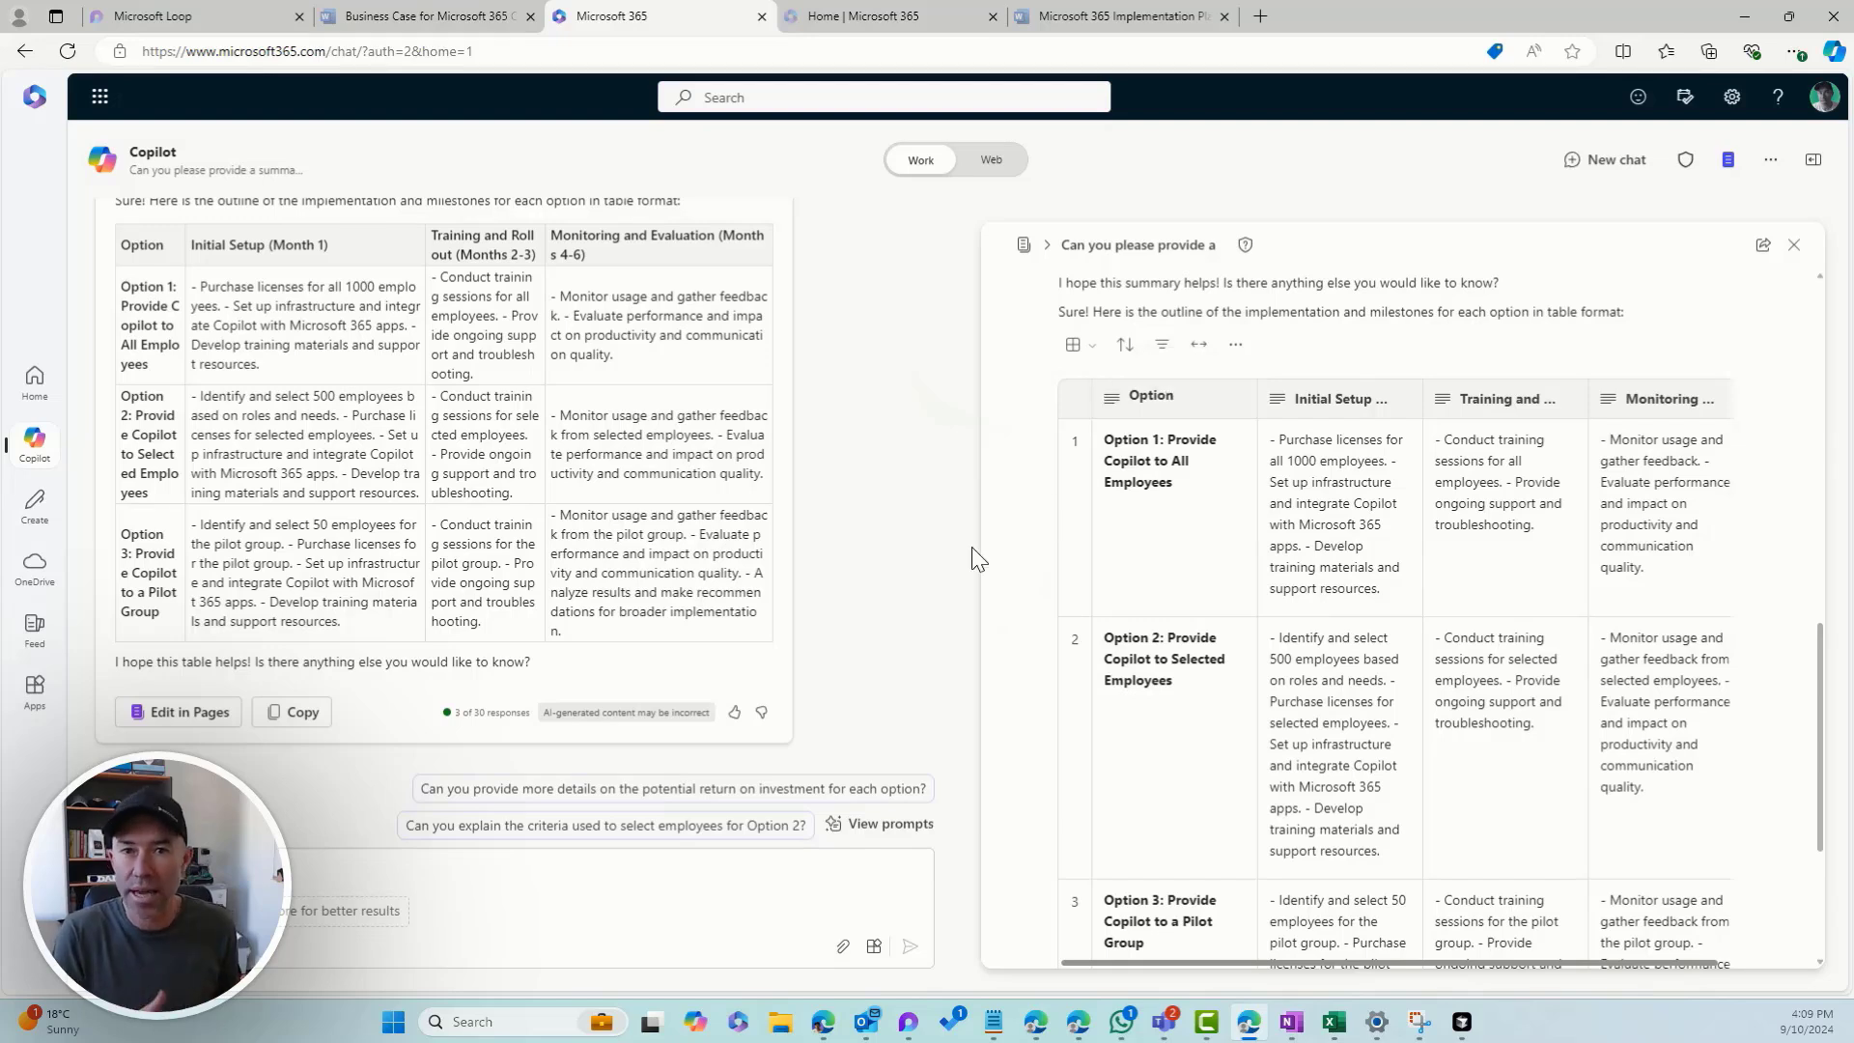
- Send the suggested ROI follow-up and add Copilot's per-option ROI answer to the Page
click(345, 874)
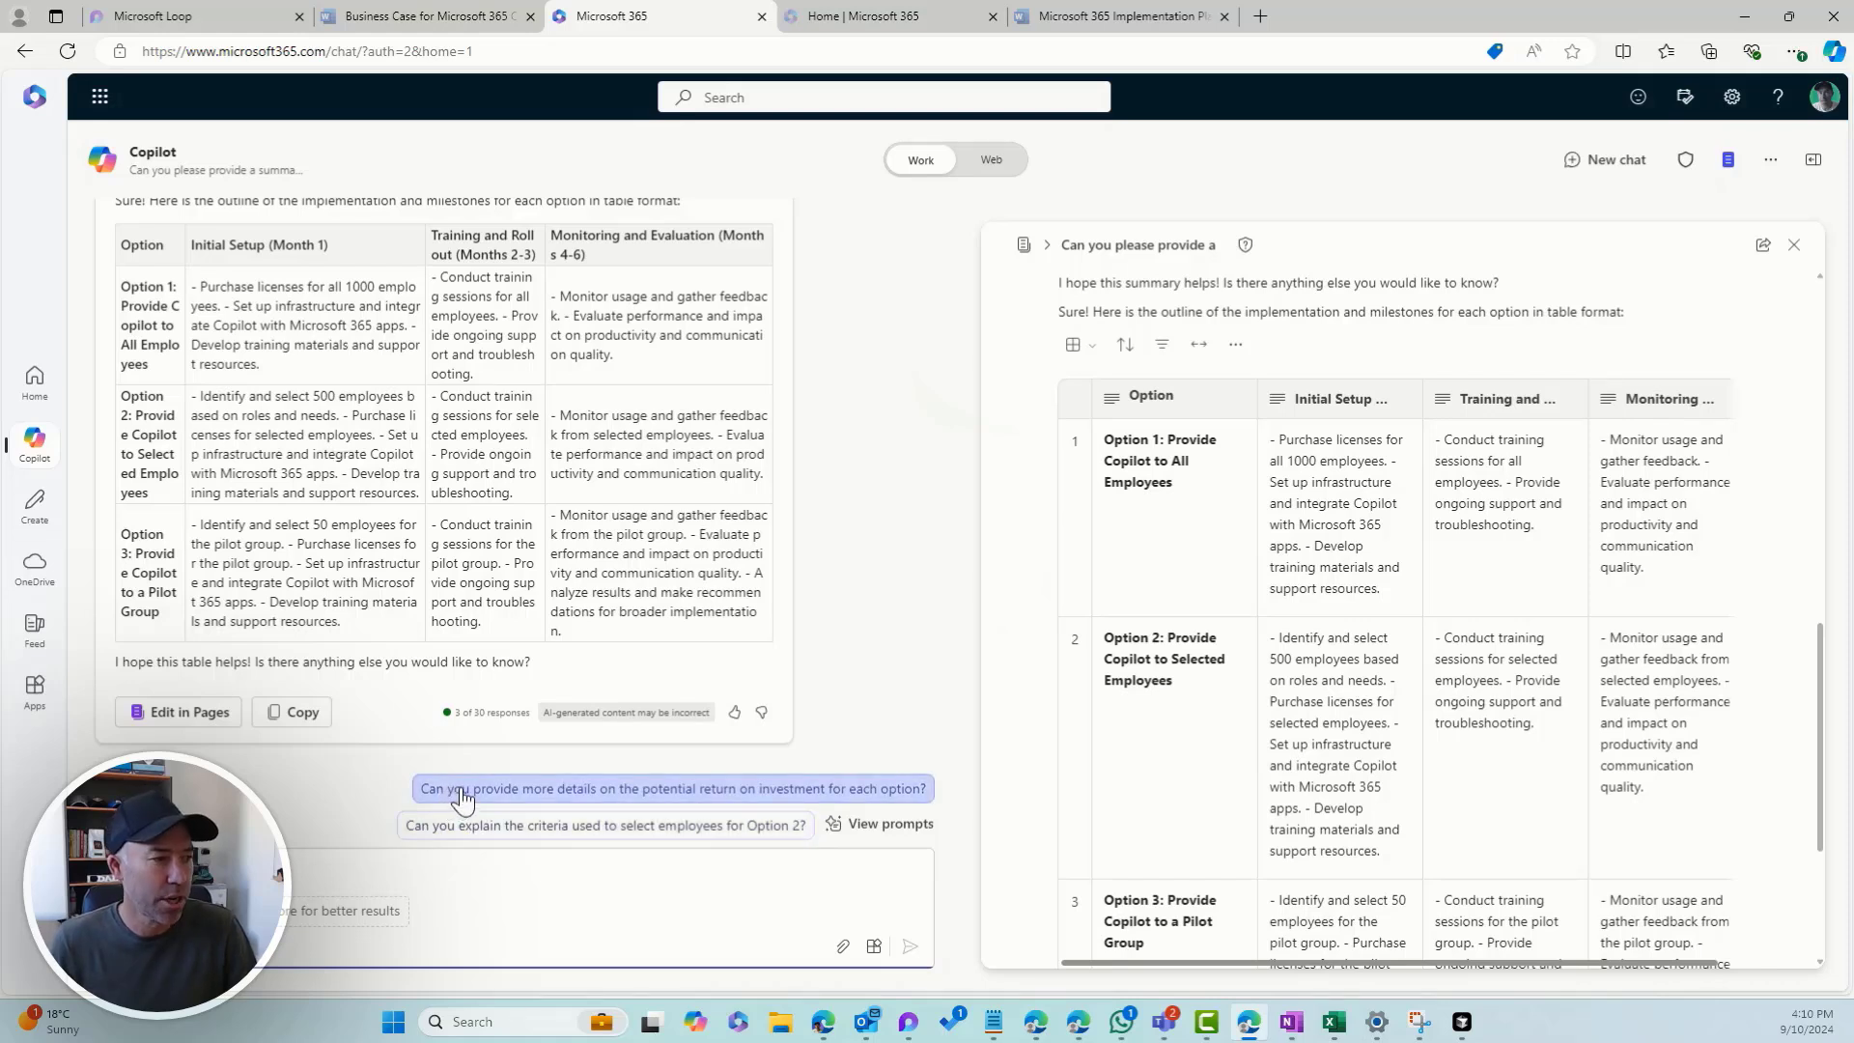
click(569, 794)
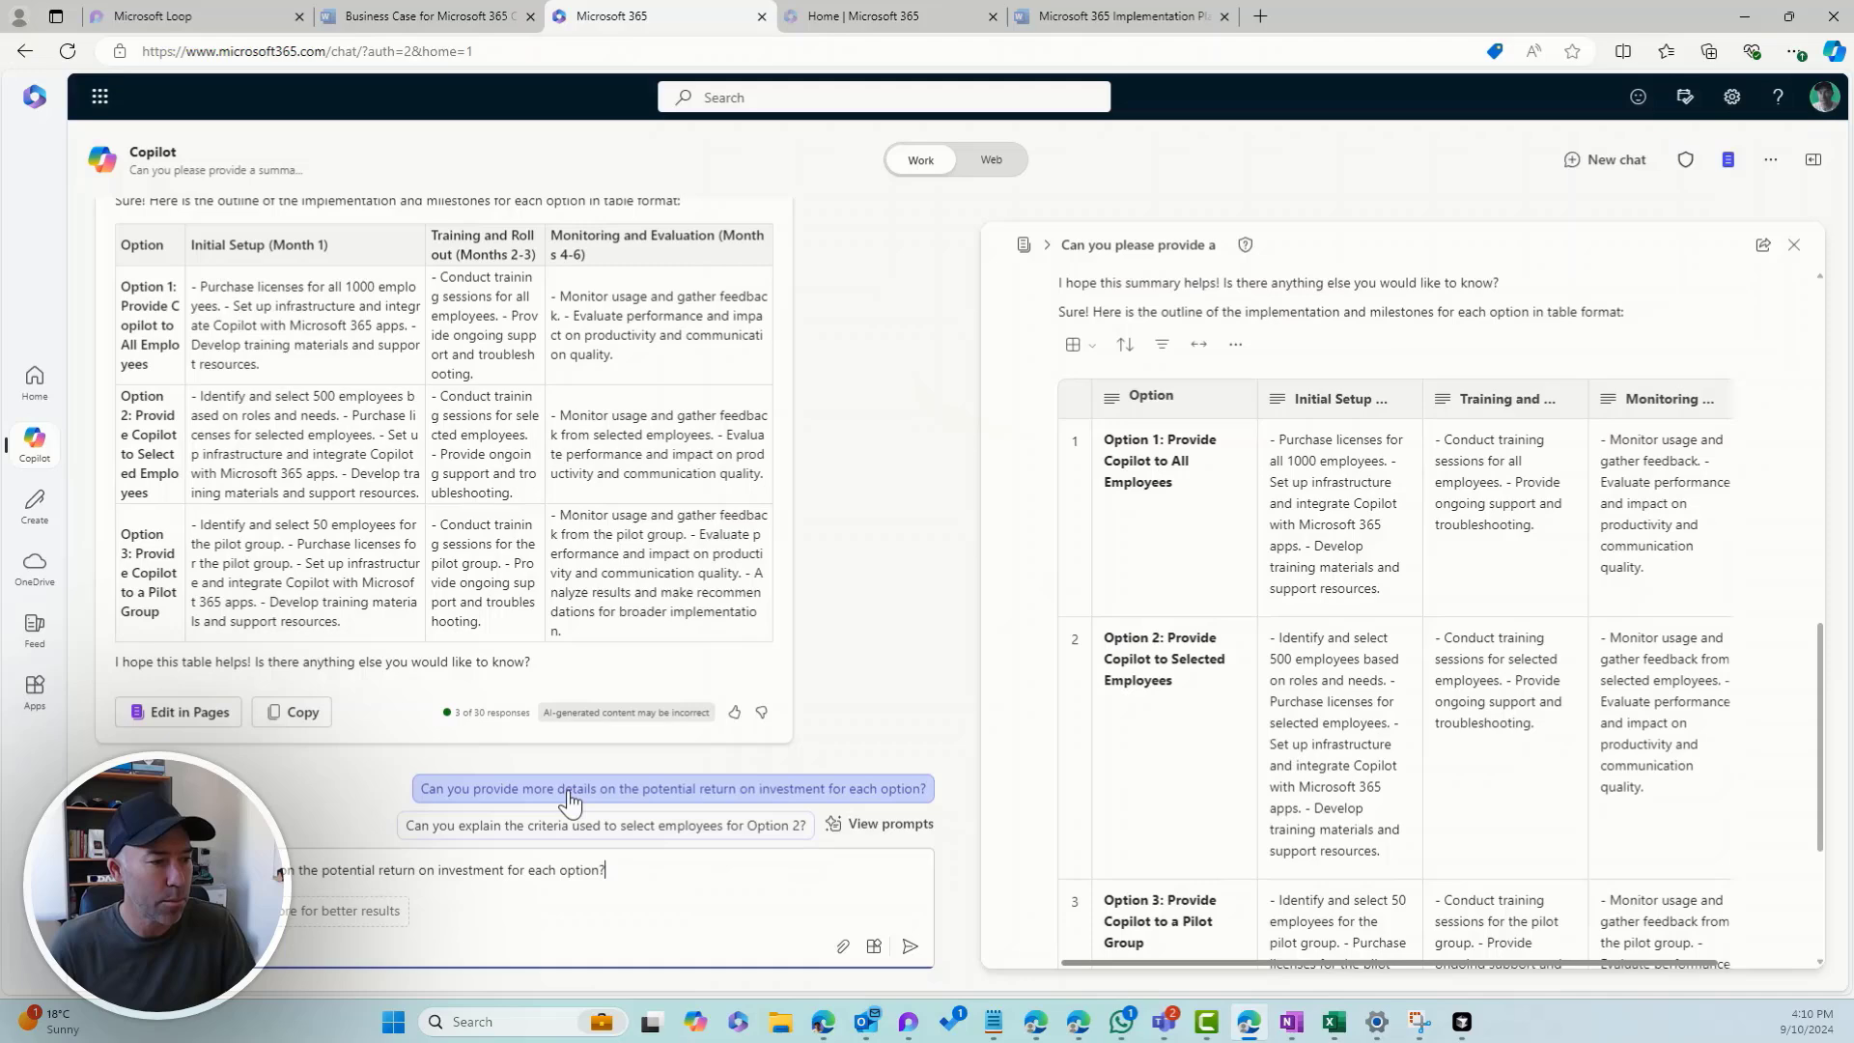
click(910, 947)
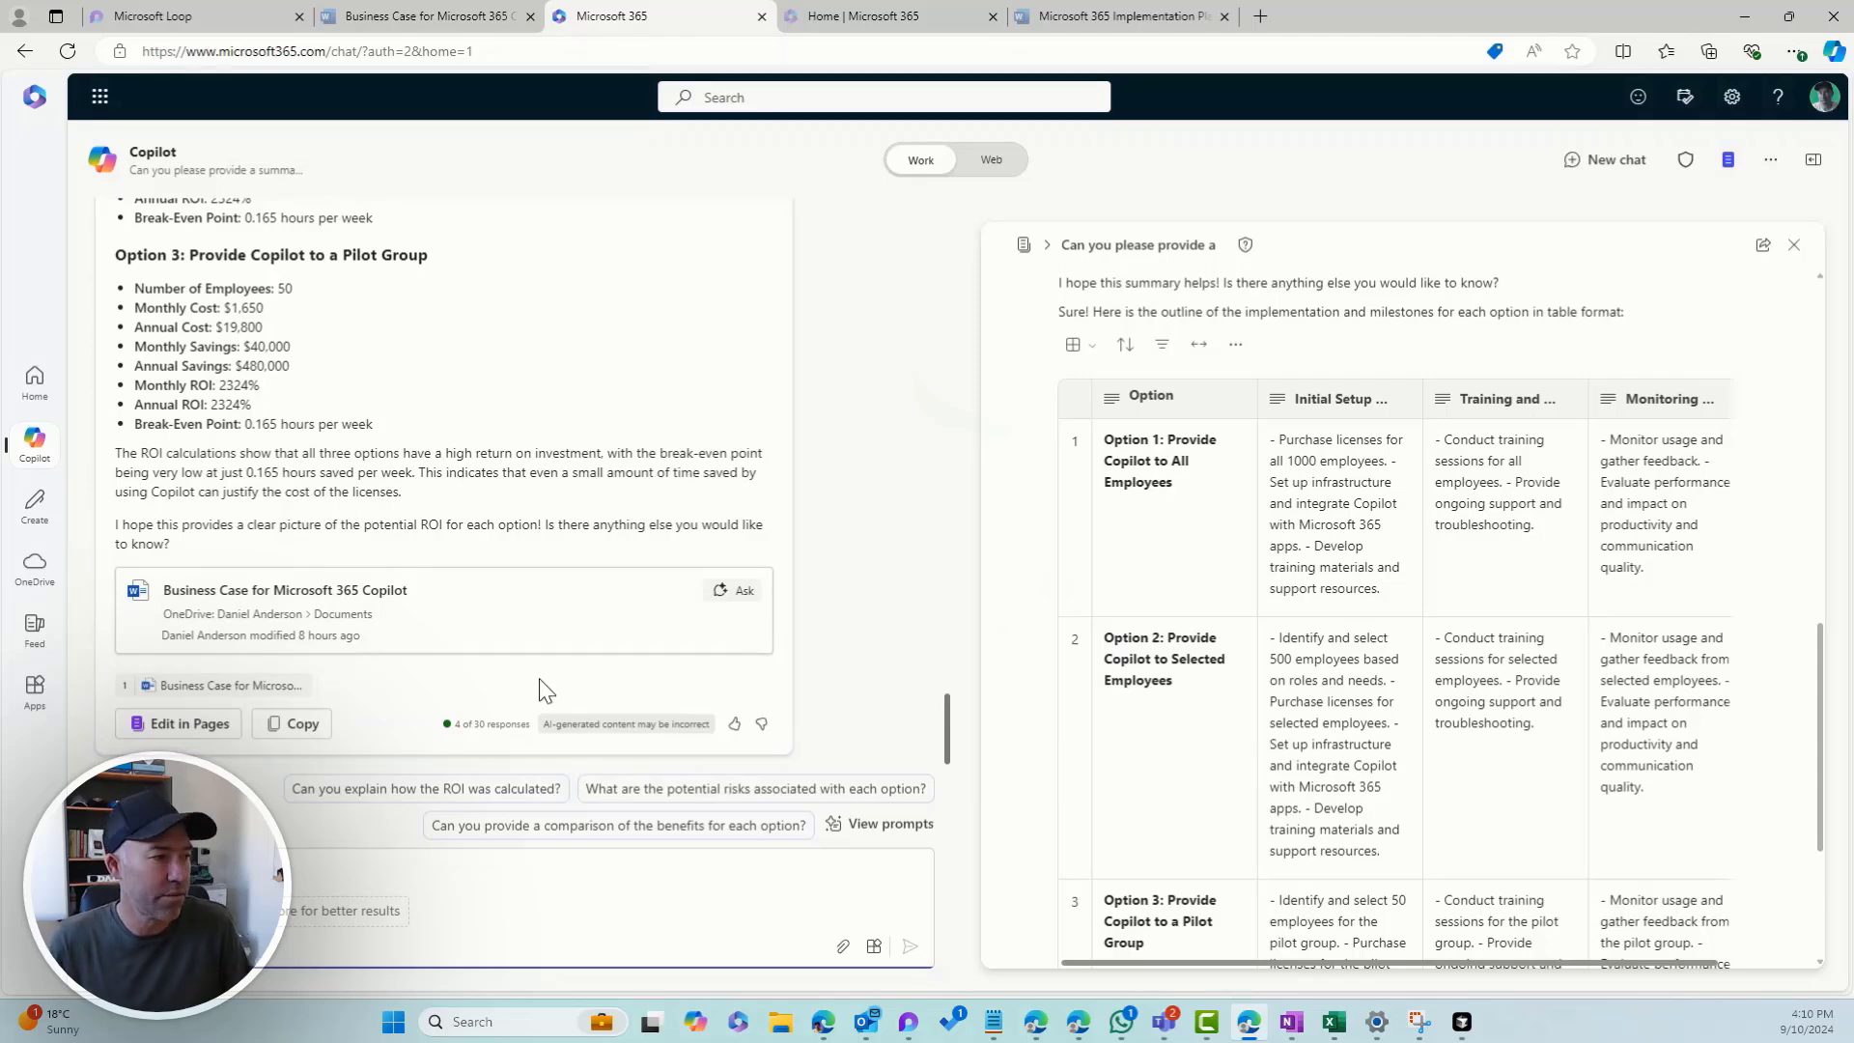
click(198, 729)
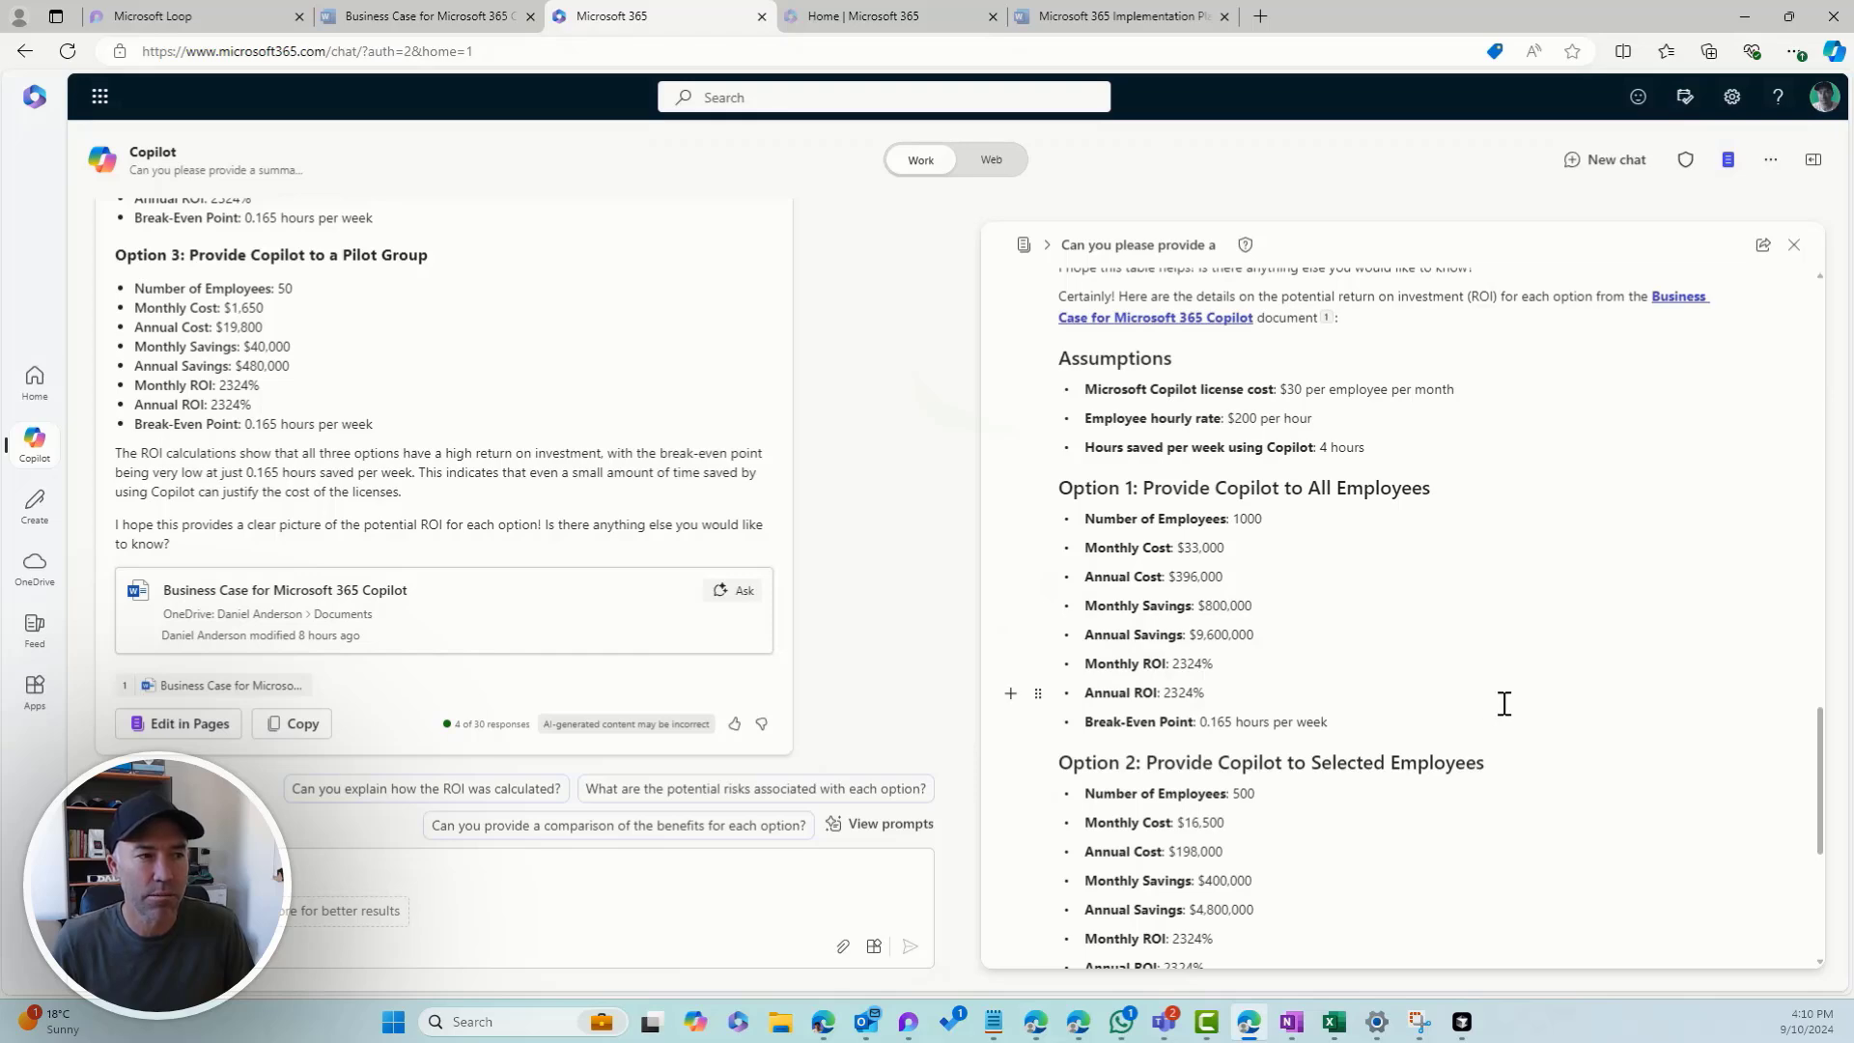
scroll(1504, 703, up, 4)
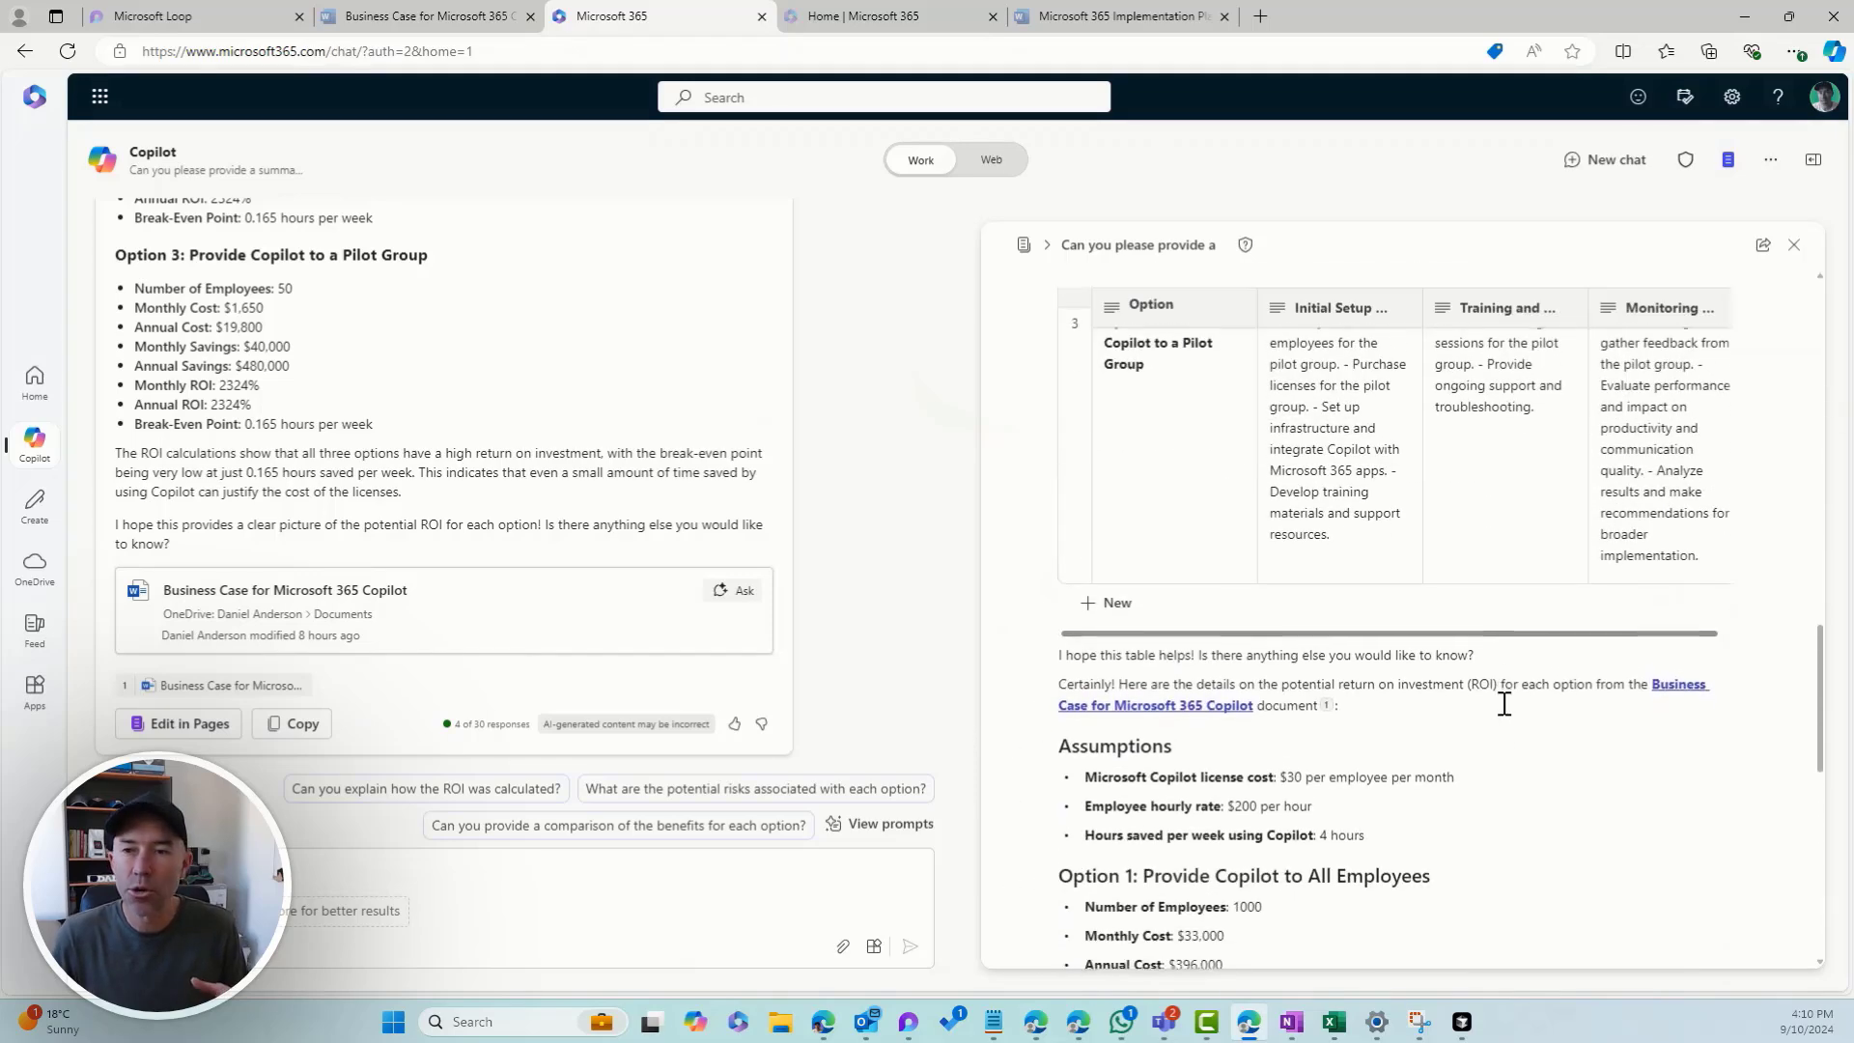
scroll(1495, 710, down, 3)
scroll(1495, 711, down, 2)
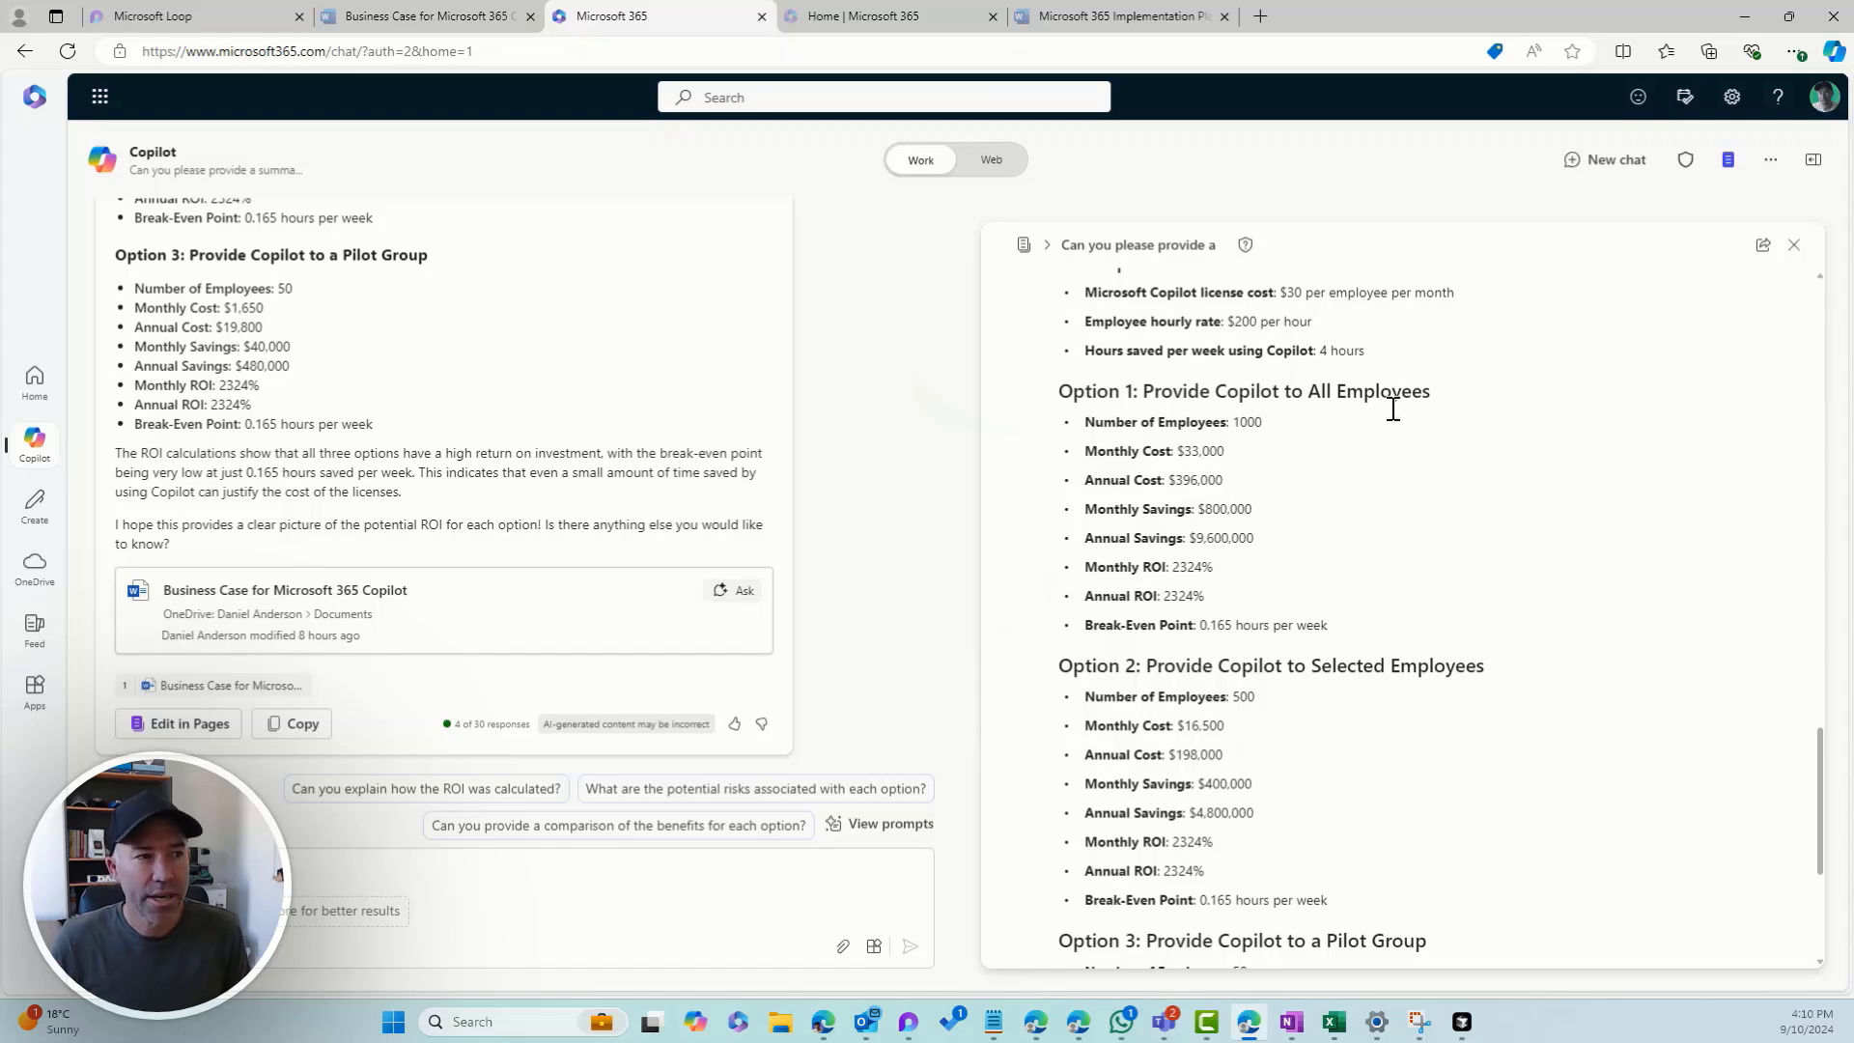
- Copy the Page as an embeddable component link and switch to the Microsoft 365 home tab
click(1761, 253)
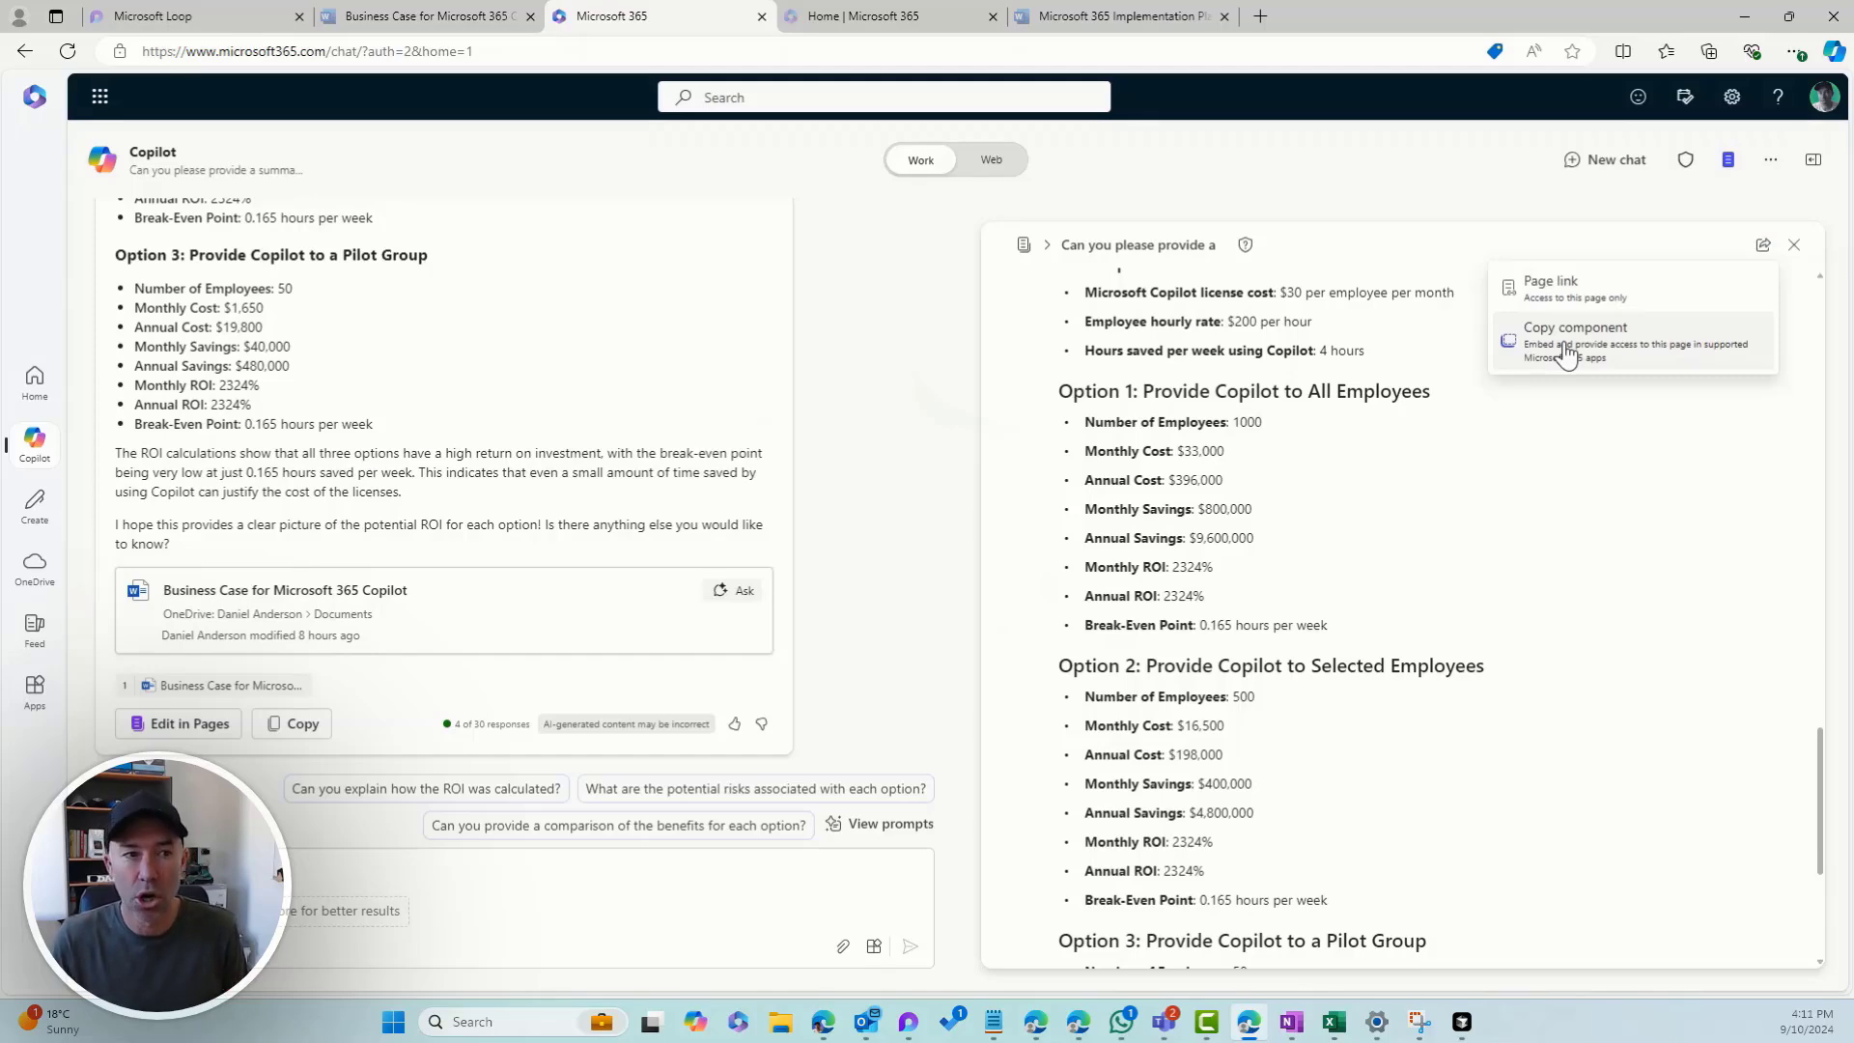
click(1566, 353)
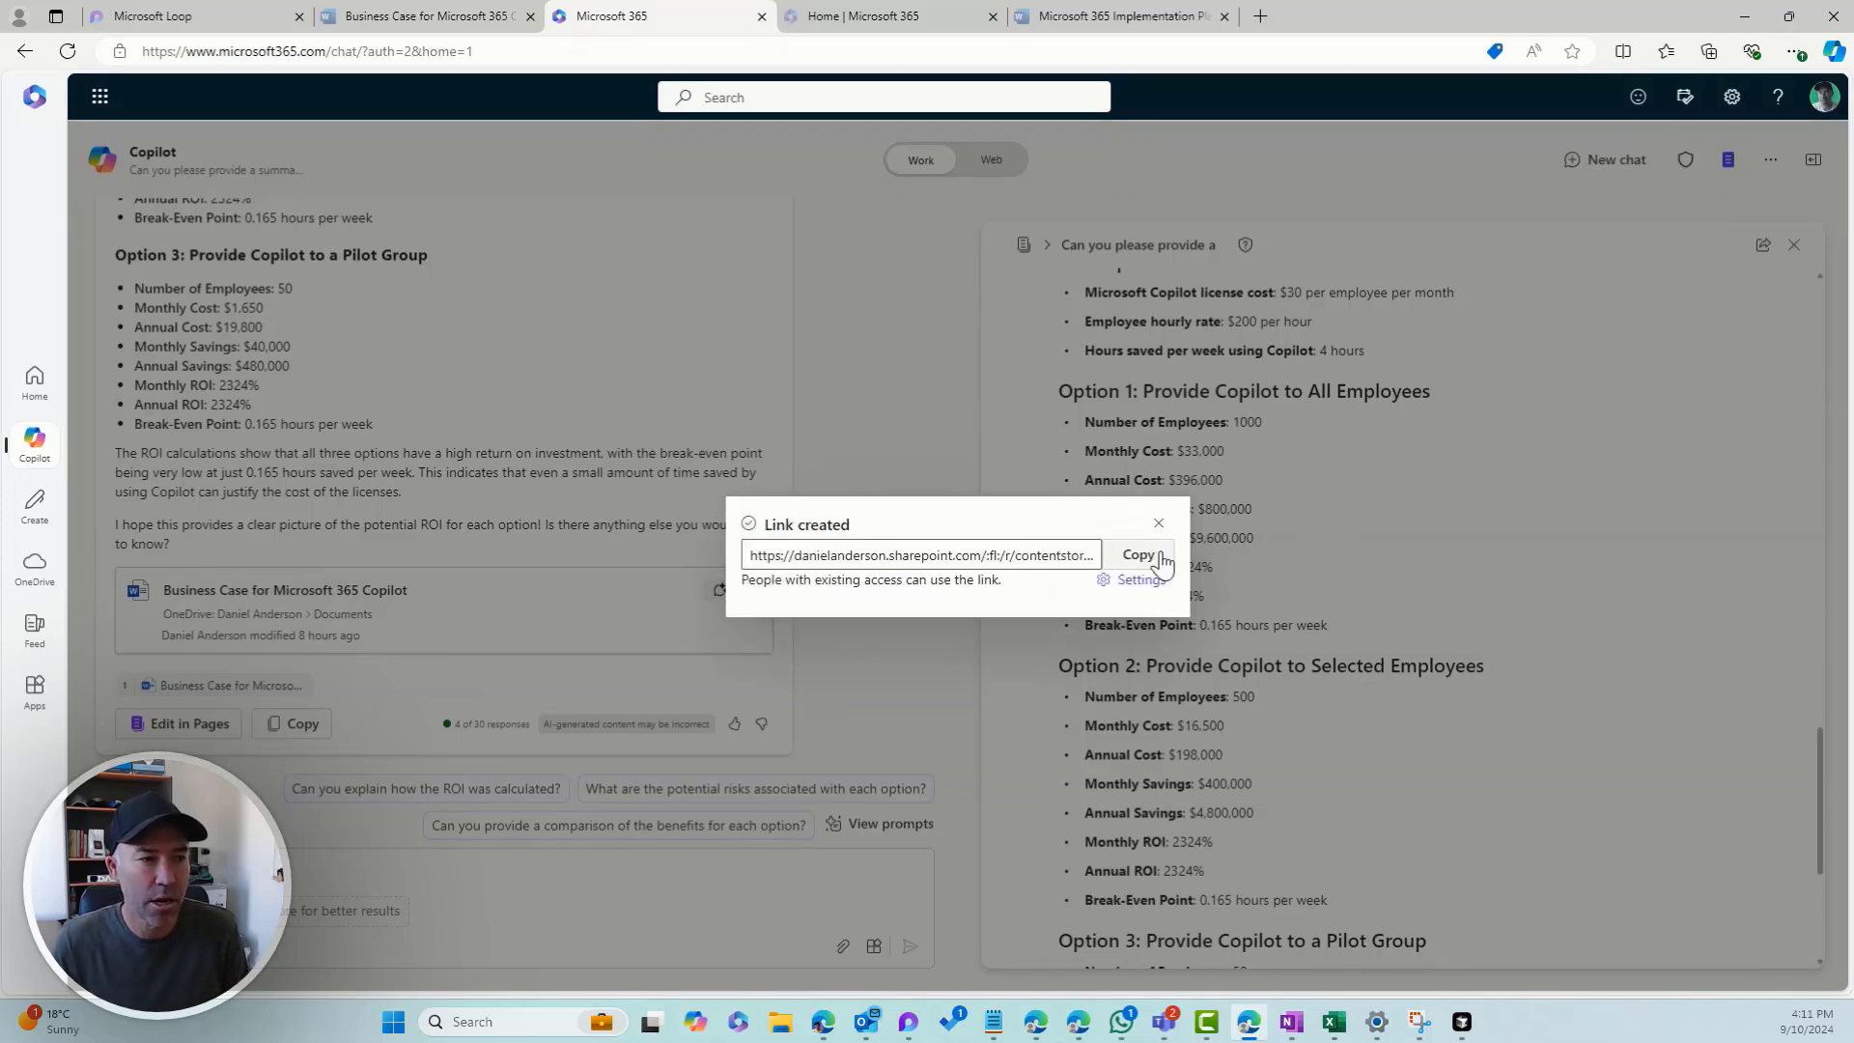
click(1141, 568)
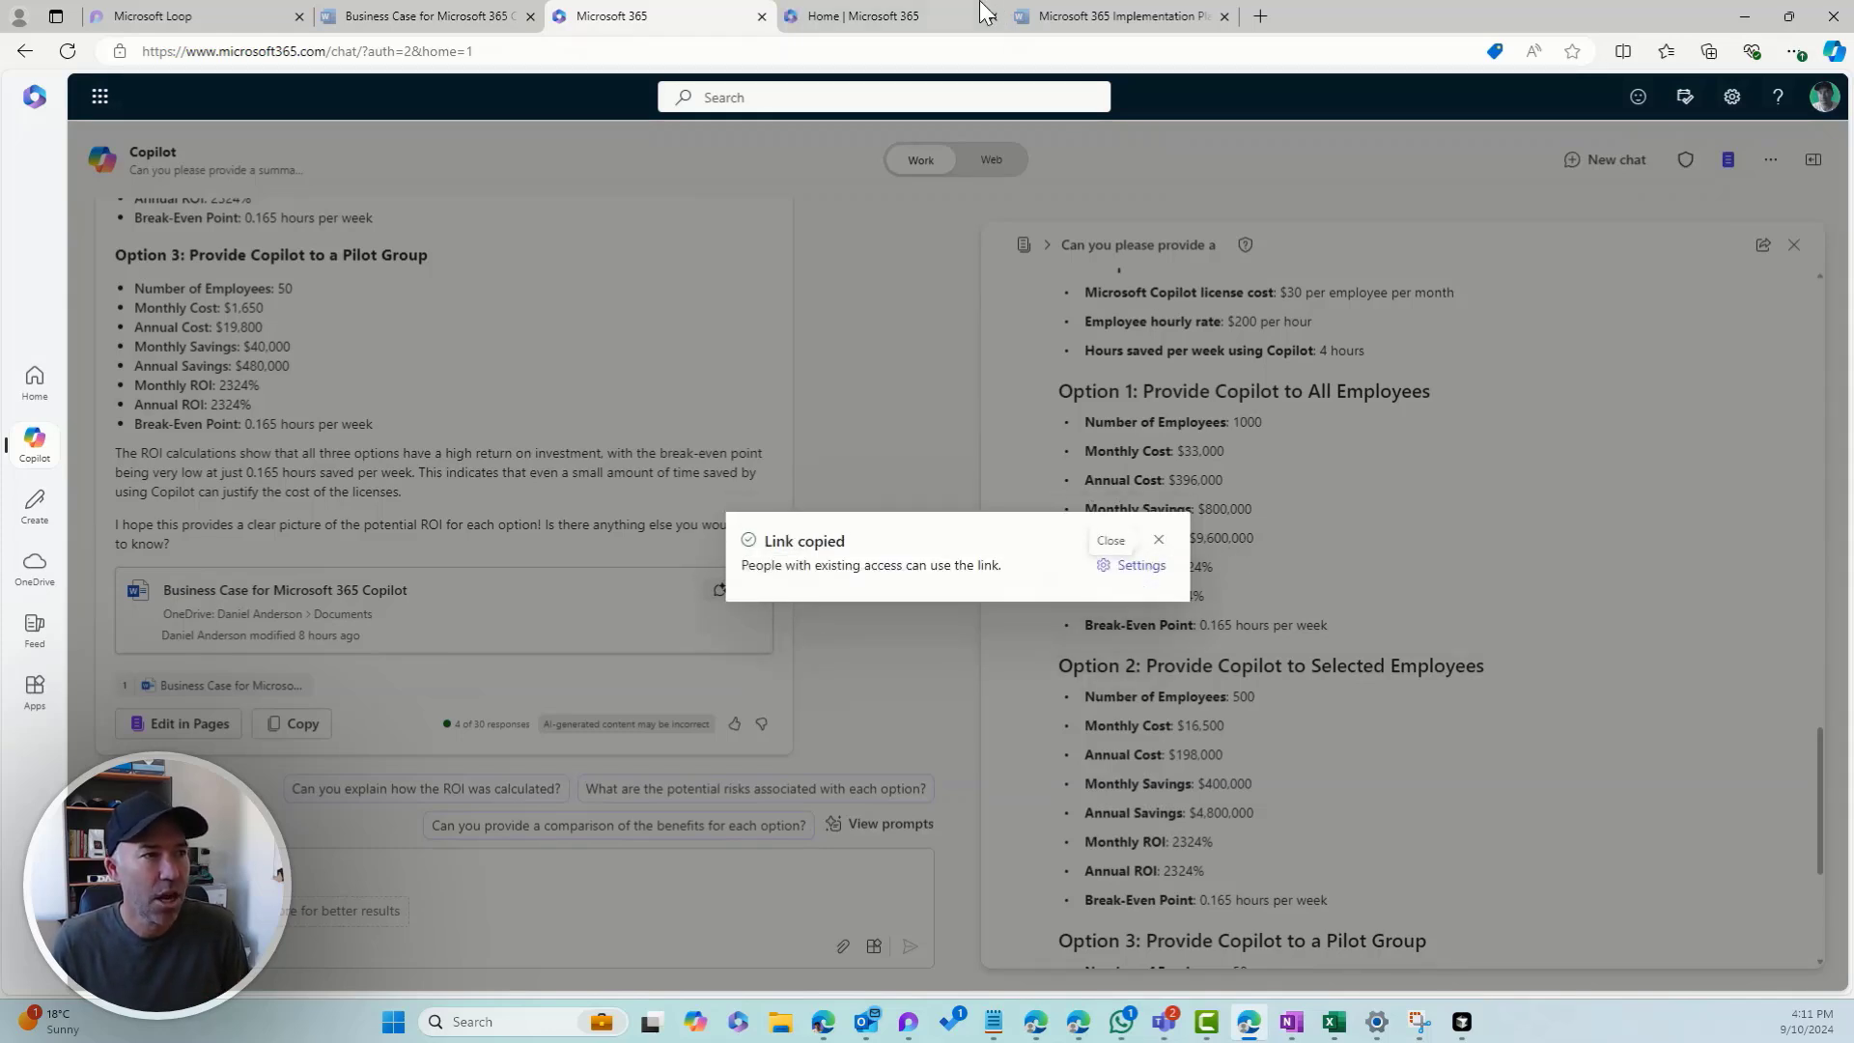
click(927, 20)
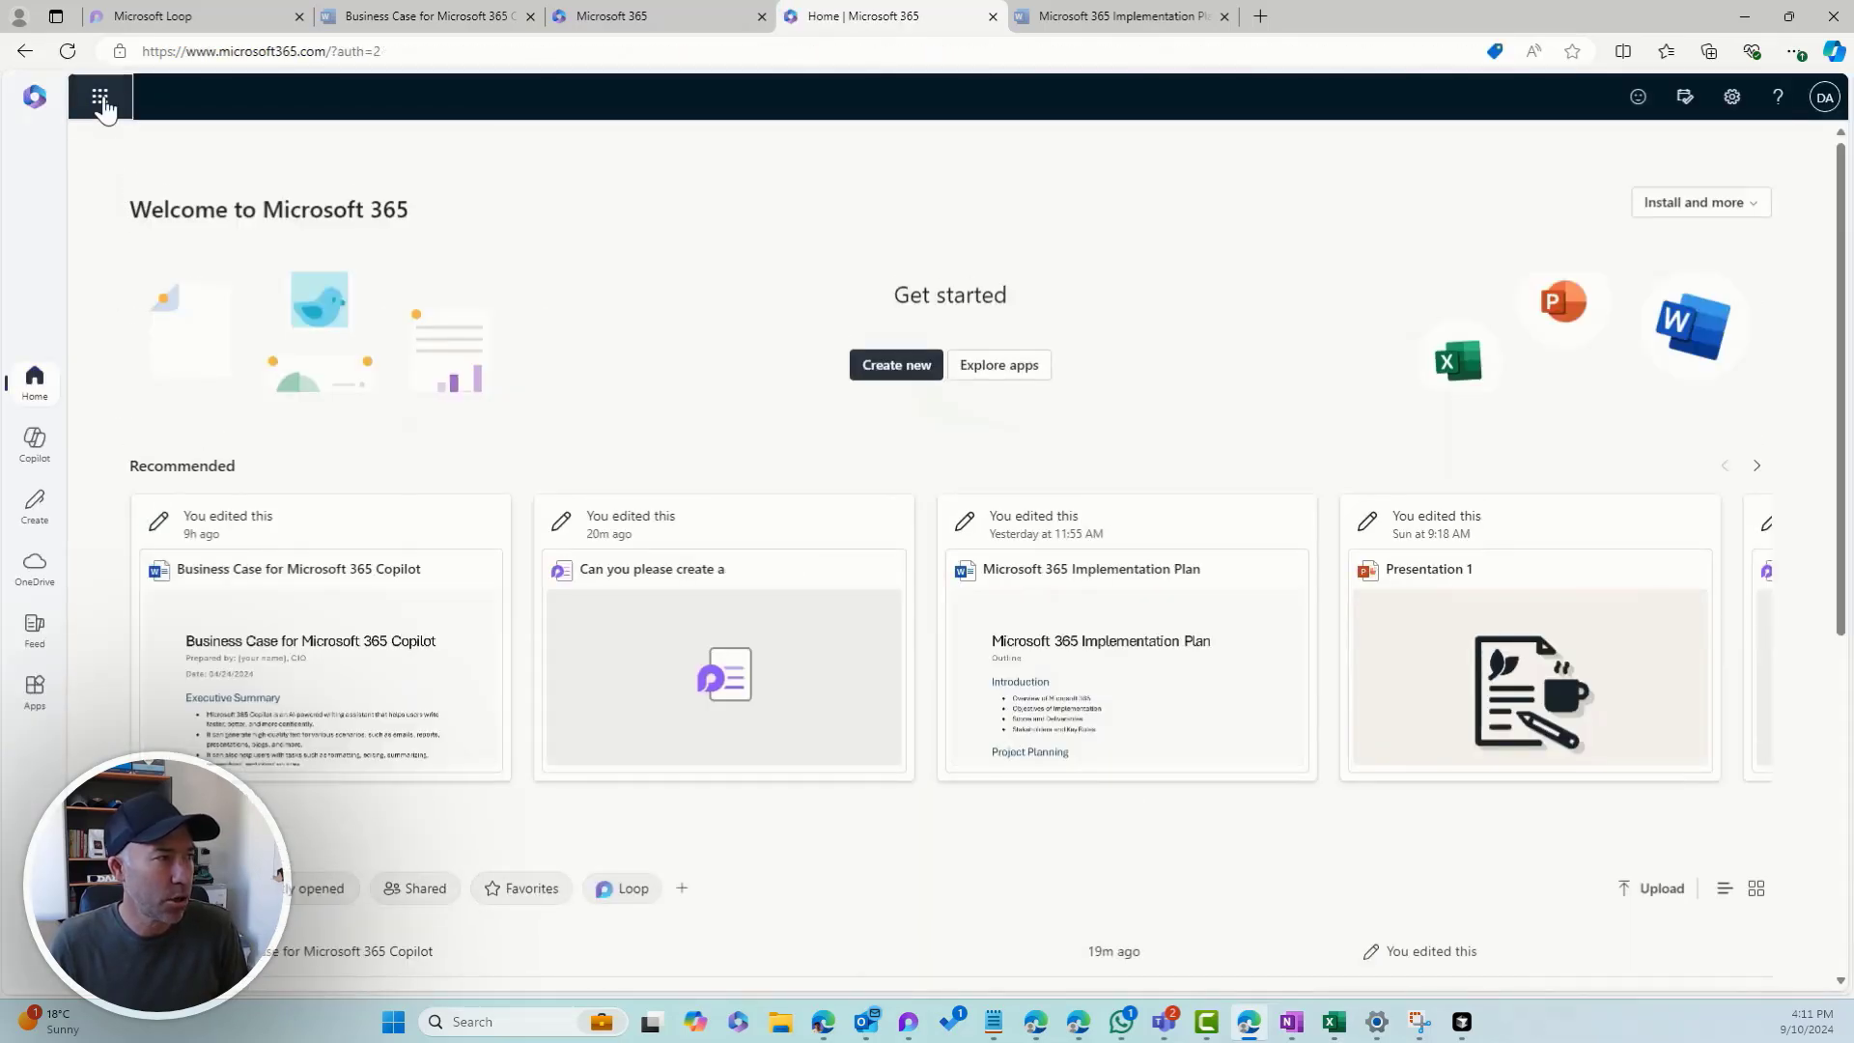
- Launch Outlook mail from the Microsoft 365 app launcher
click(99, 95)
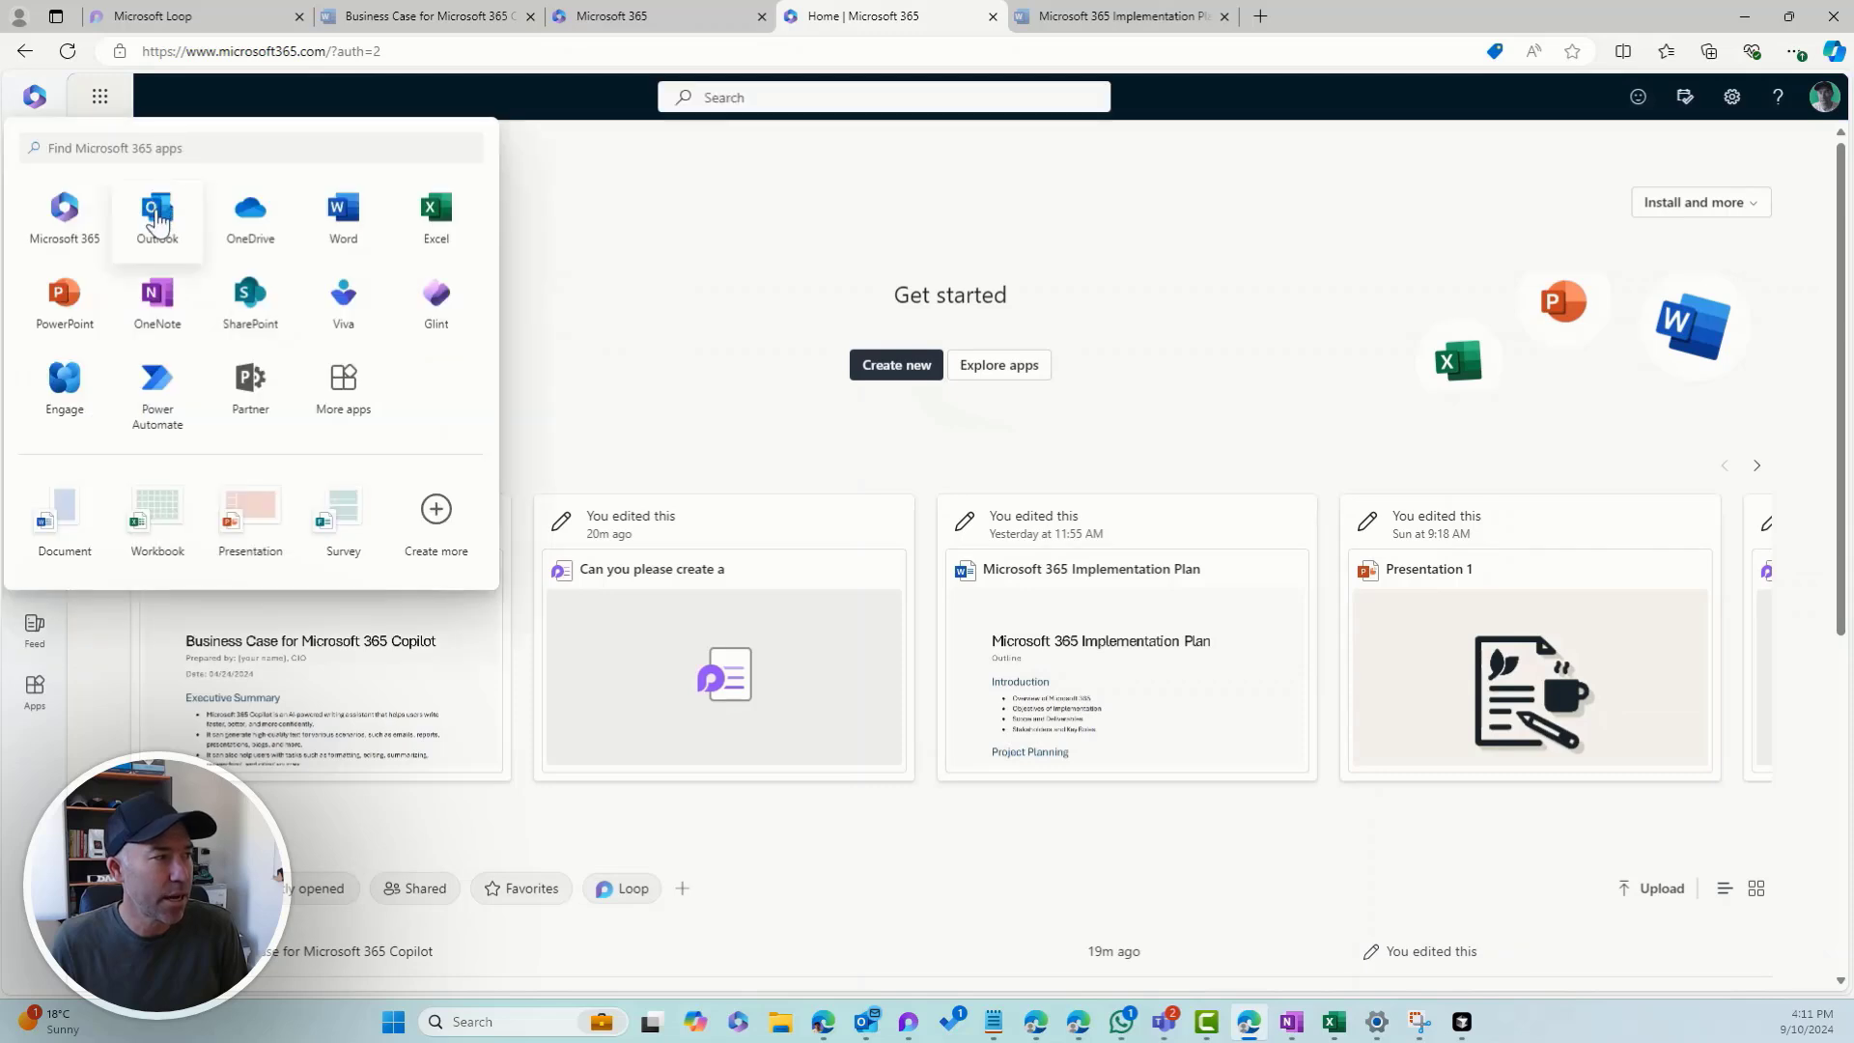
click(153, 199)
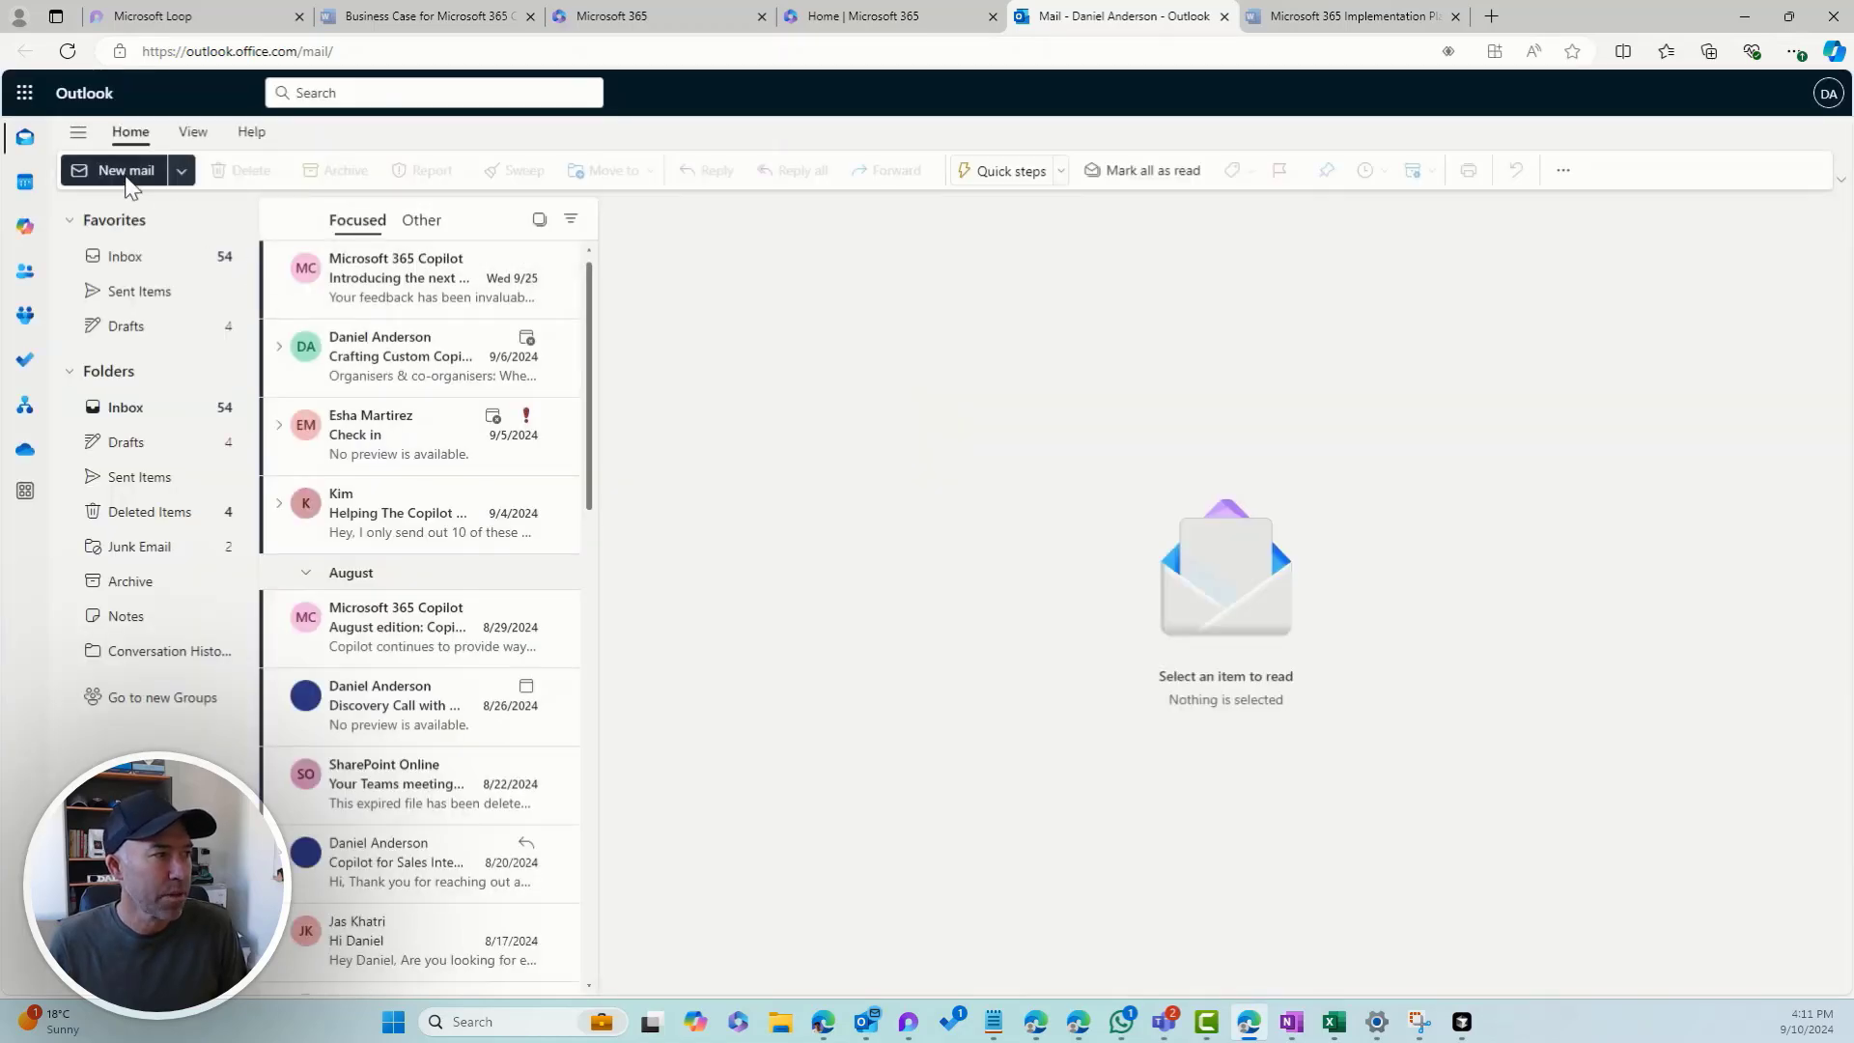
- Start a new email to the chosen contact and paste the Copilot Page component into the body
click(129, 174)
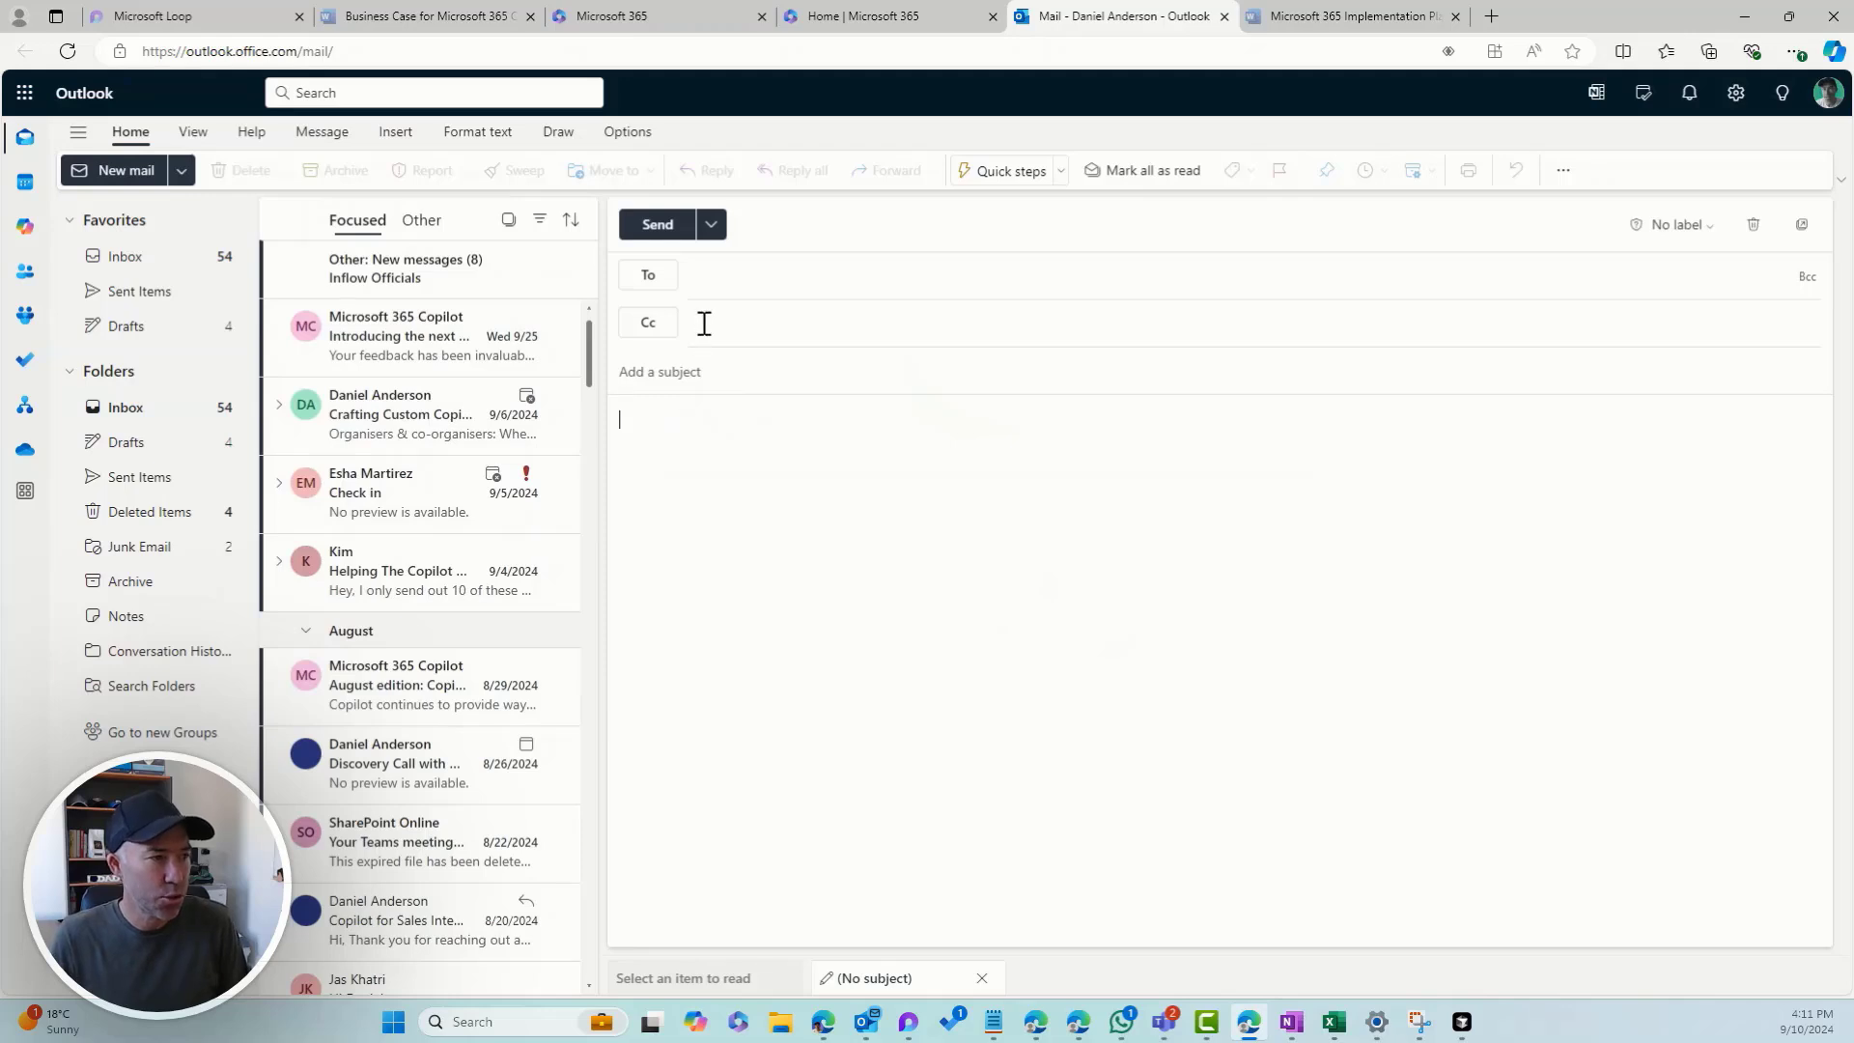
click(716, 280)
text(daniel)
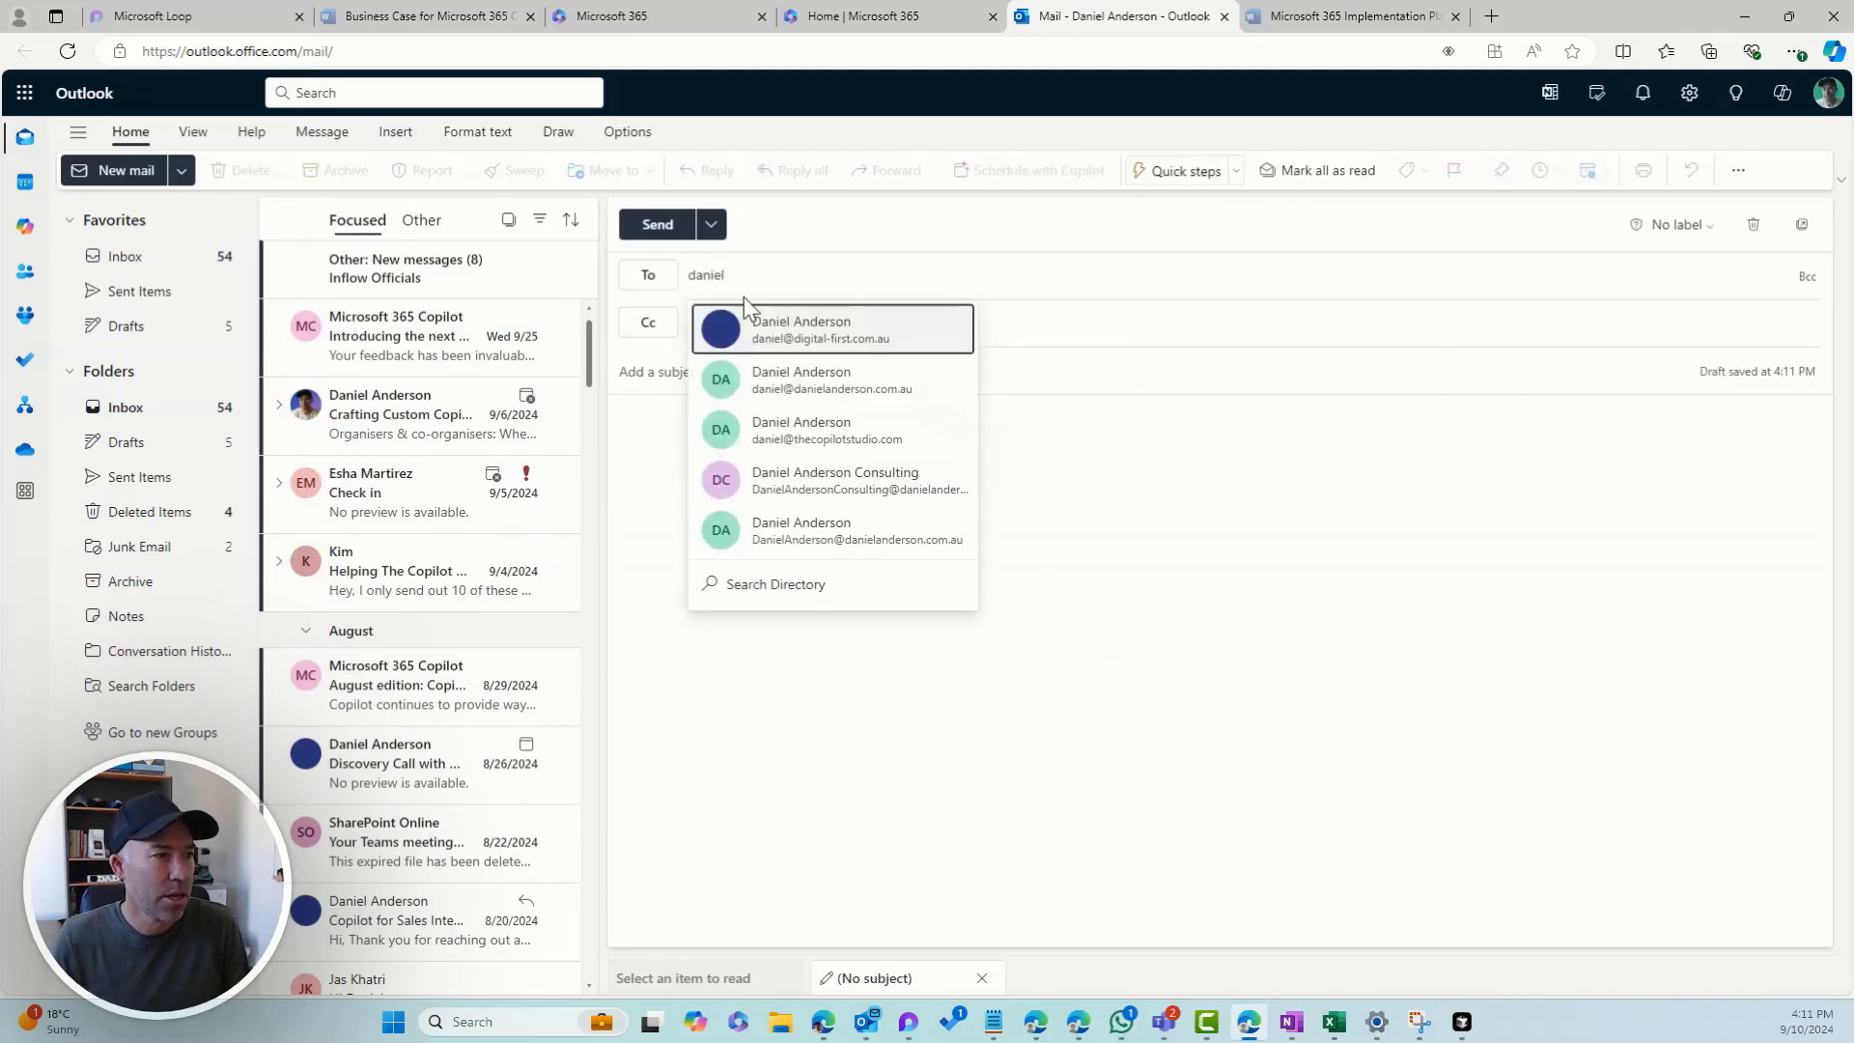
click(830, 398)
click(706, 441)
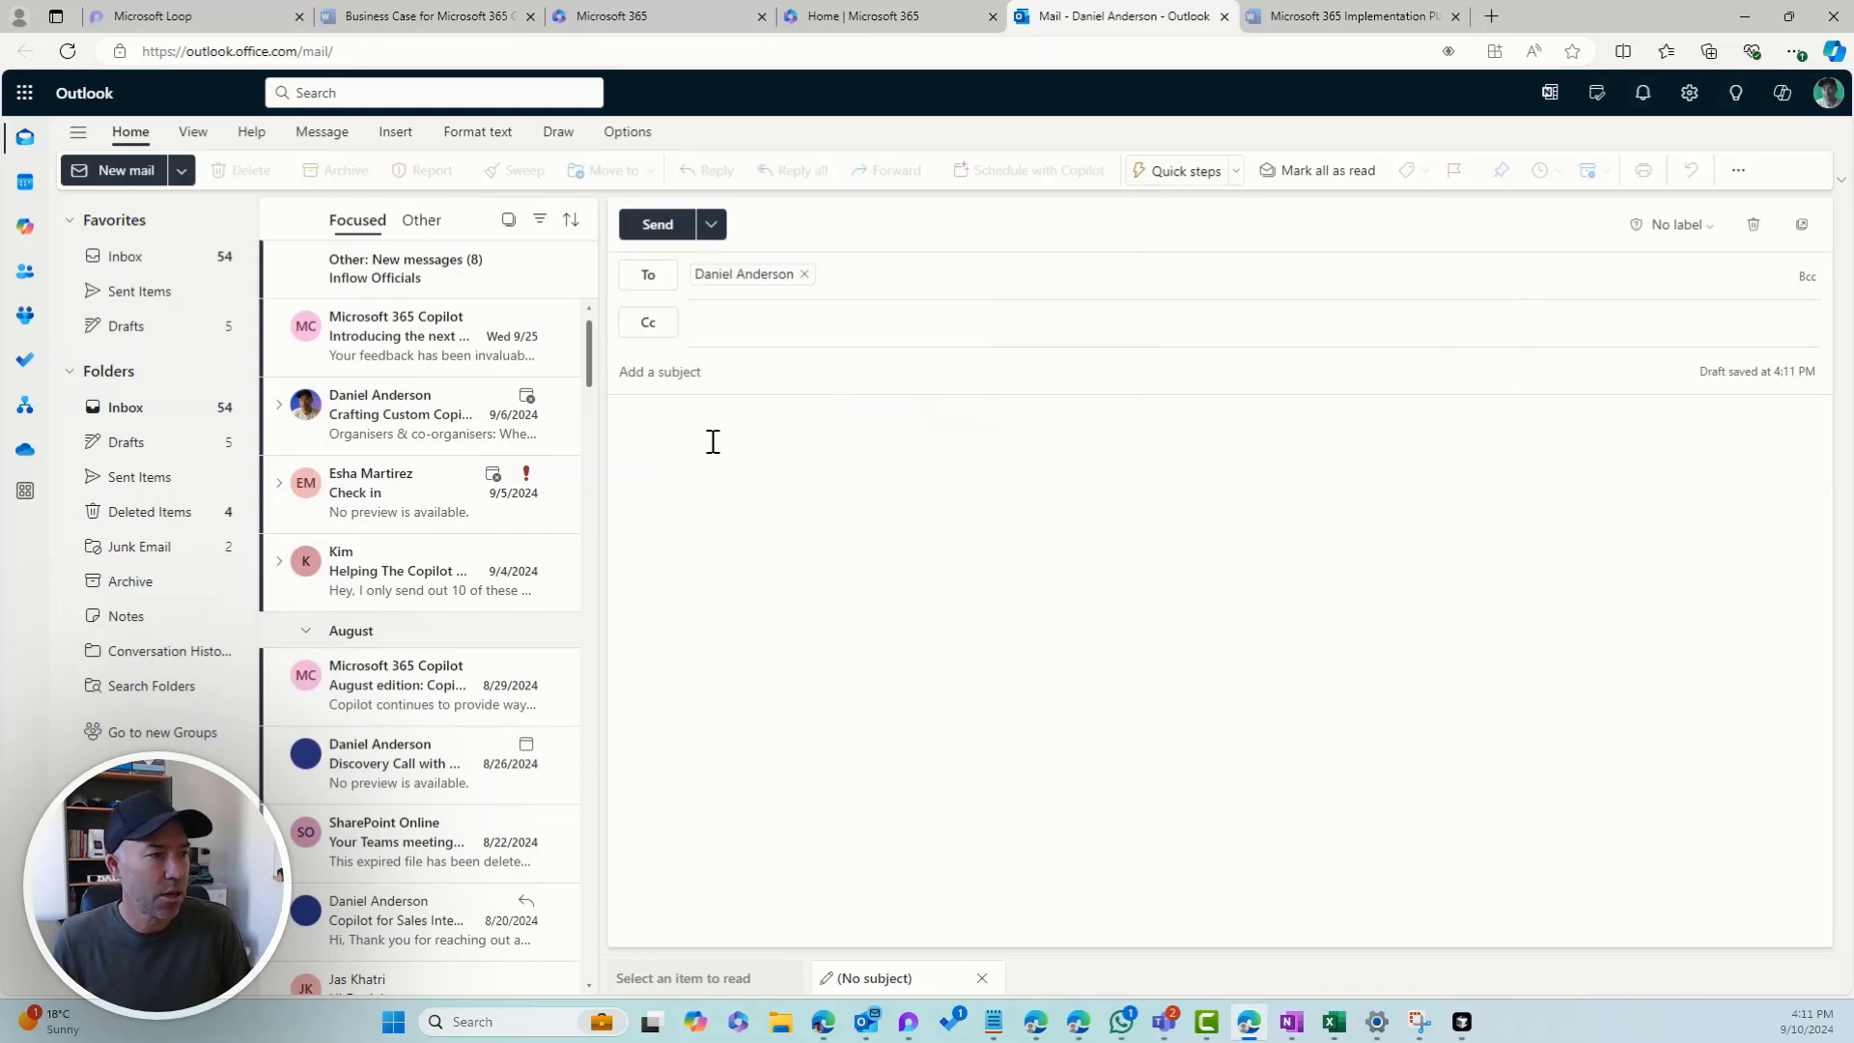
key(ctrl+v)
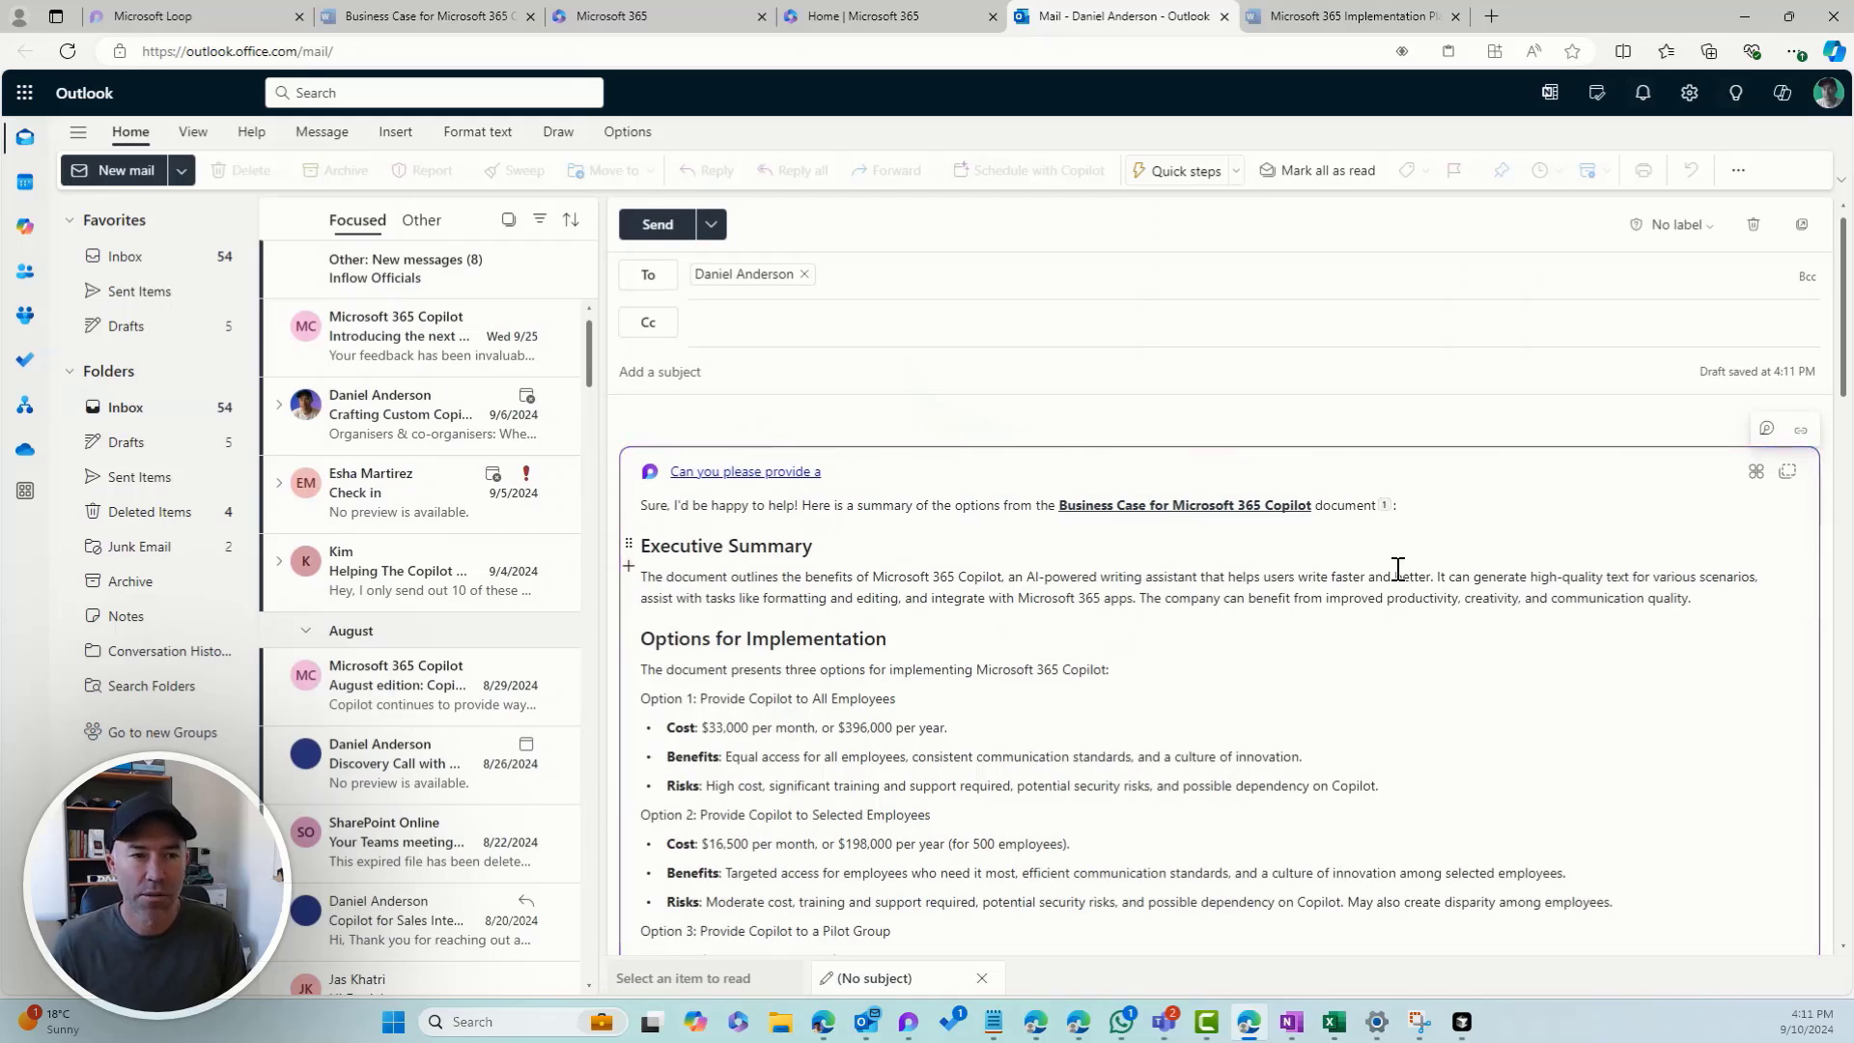
scroll(1400, 569, down, 4)
scroll(1246, 522, down, 10)
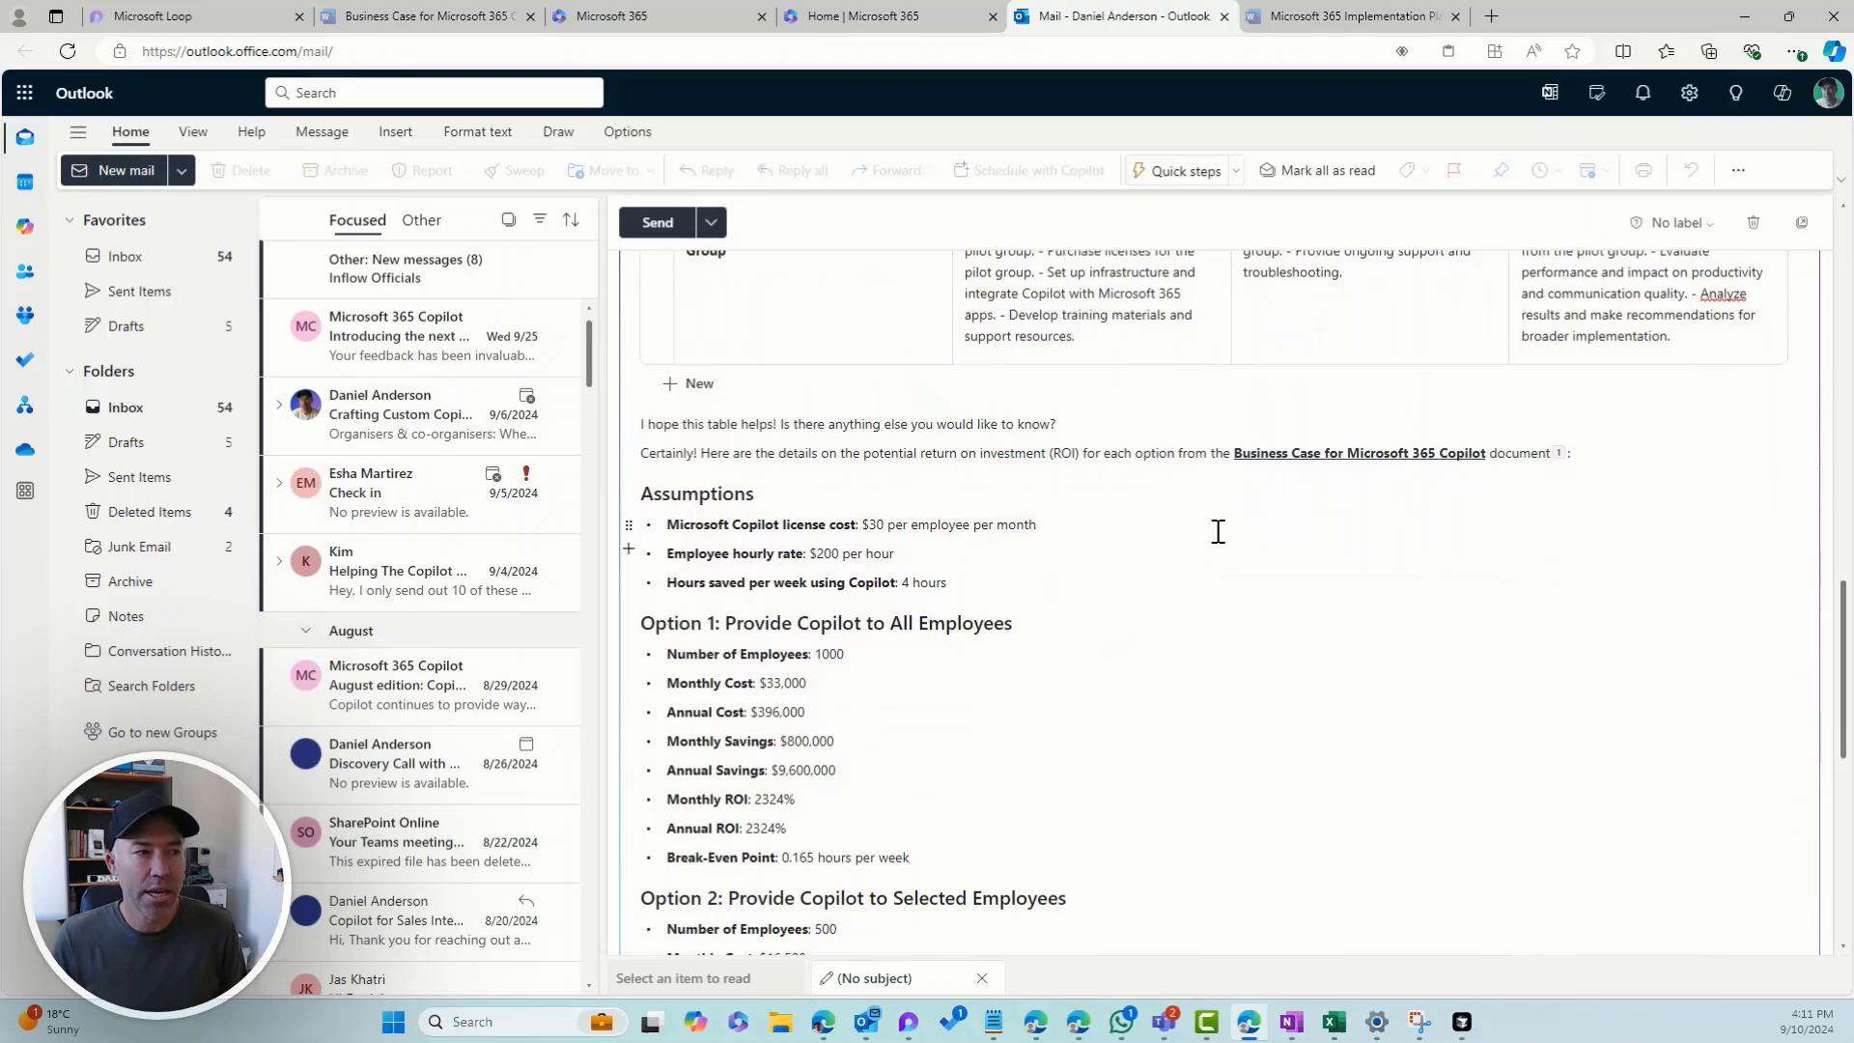
scroll(1218, 531, down, 6)
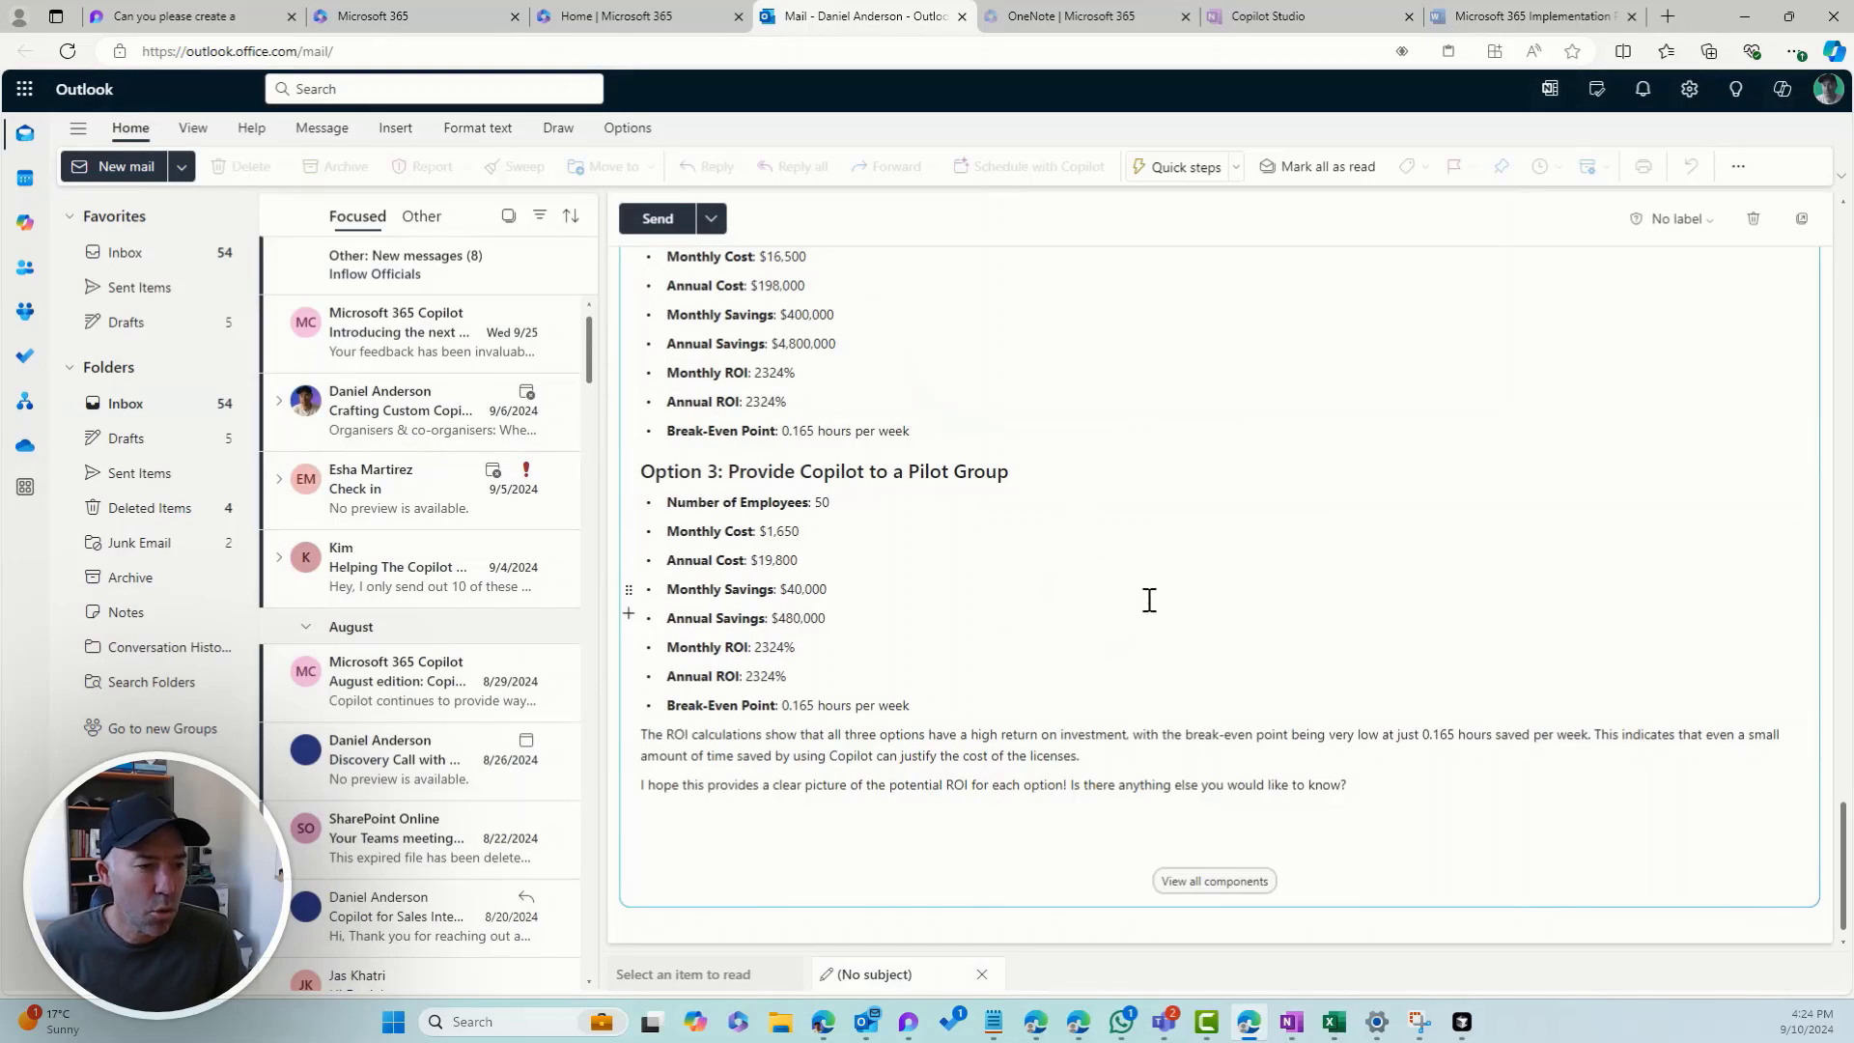
scroll(1149, 600, up, 10)
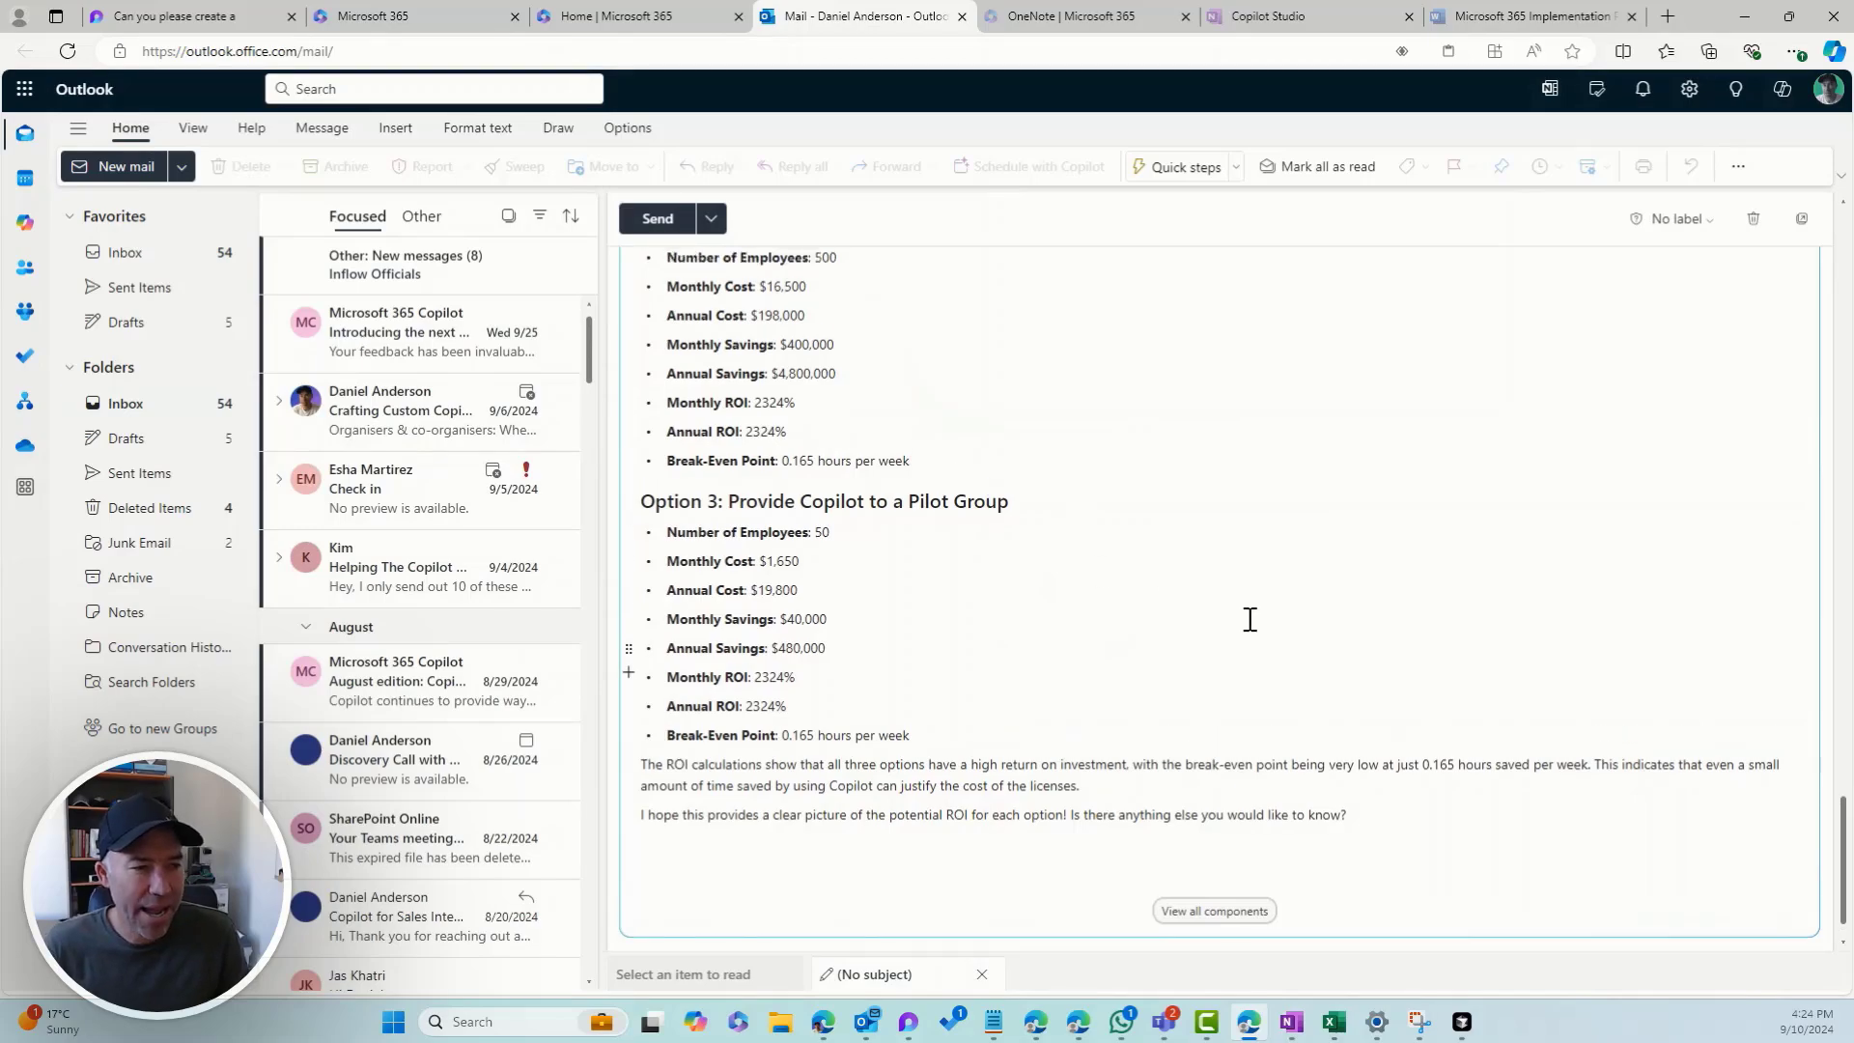
scroll(1283, 545, up, 15)
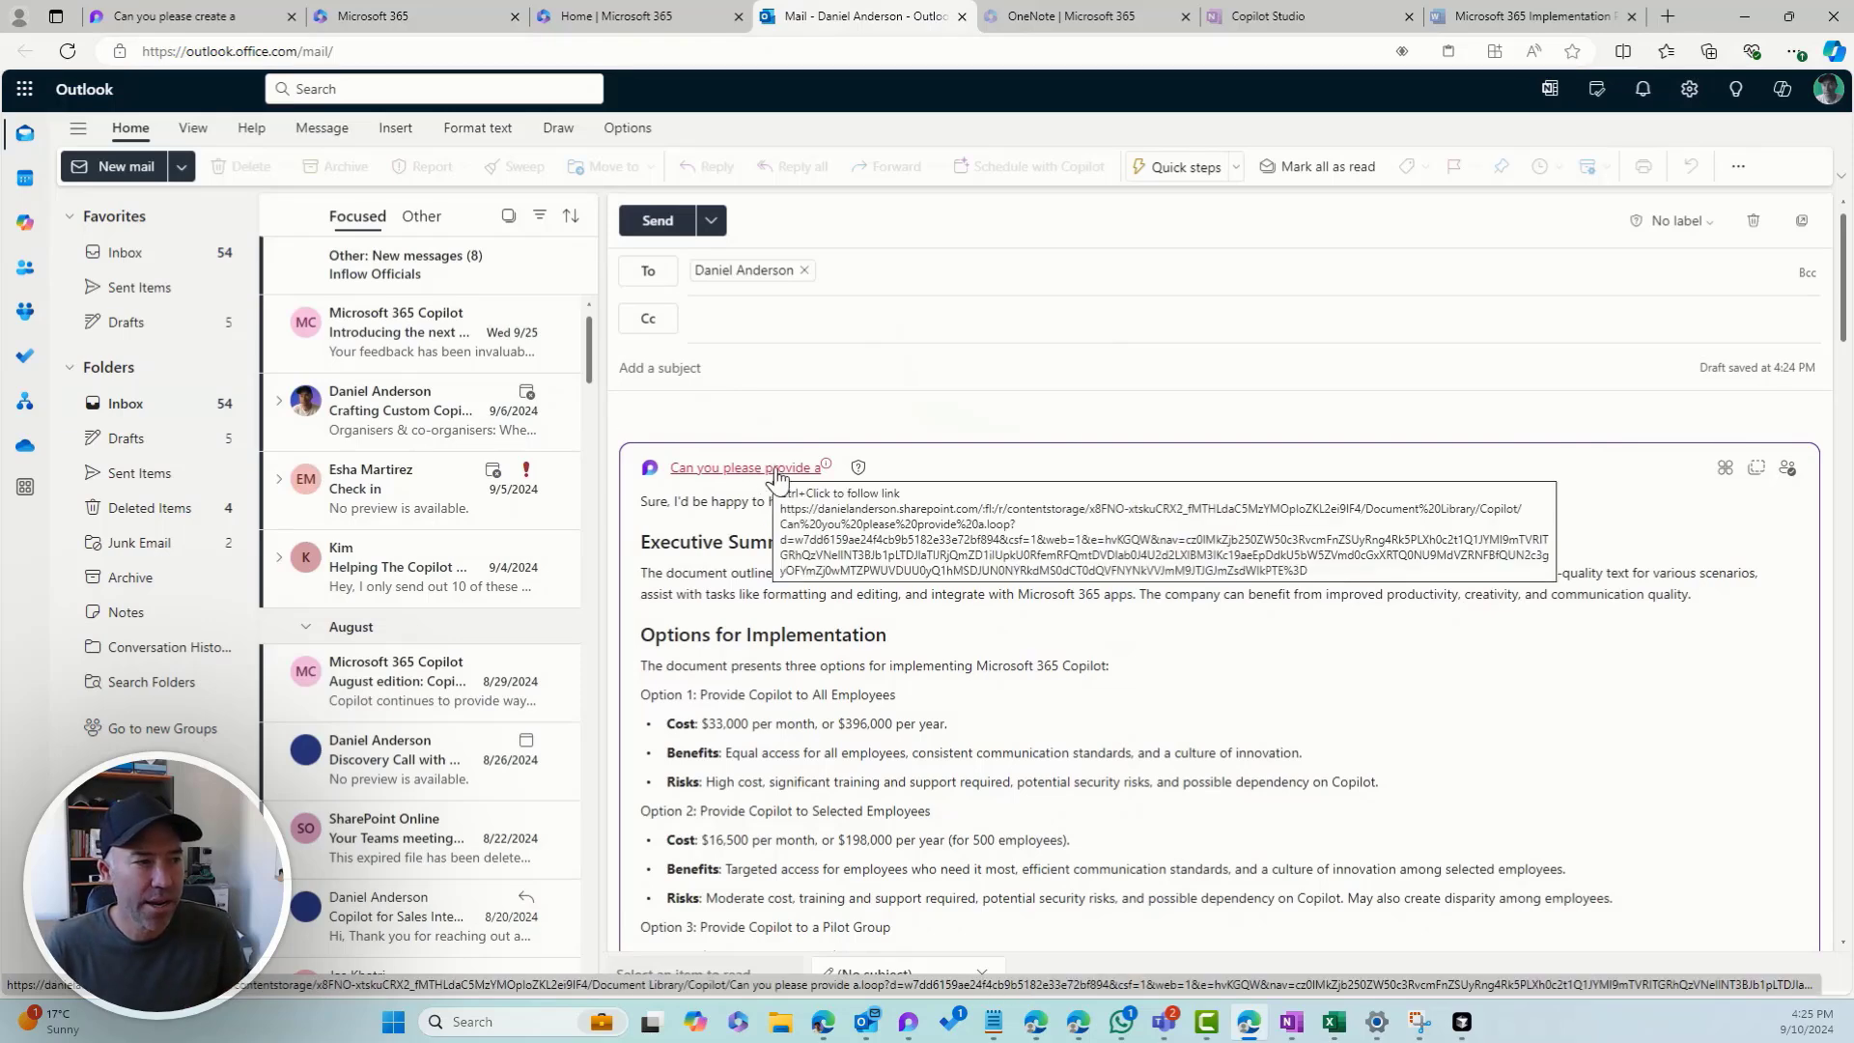
- Give this message's recipients Can edit access to the Loop component, then send it without a subject
click(828, 470)
click(827, 470)
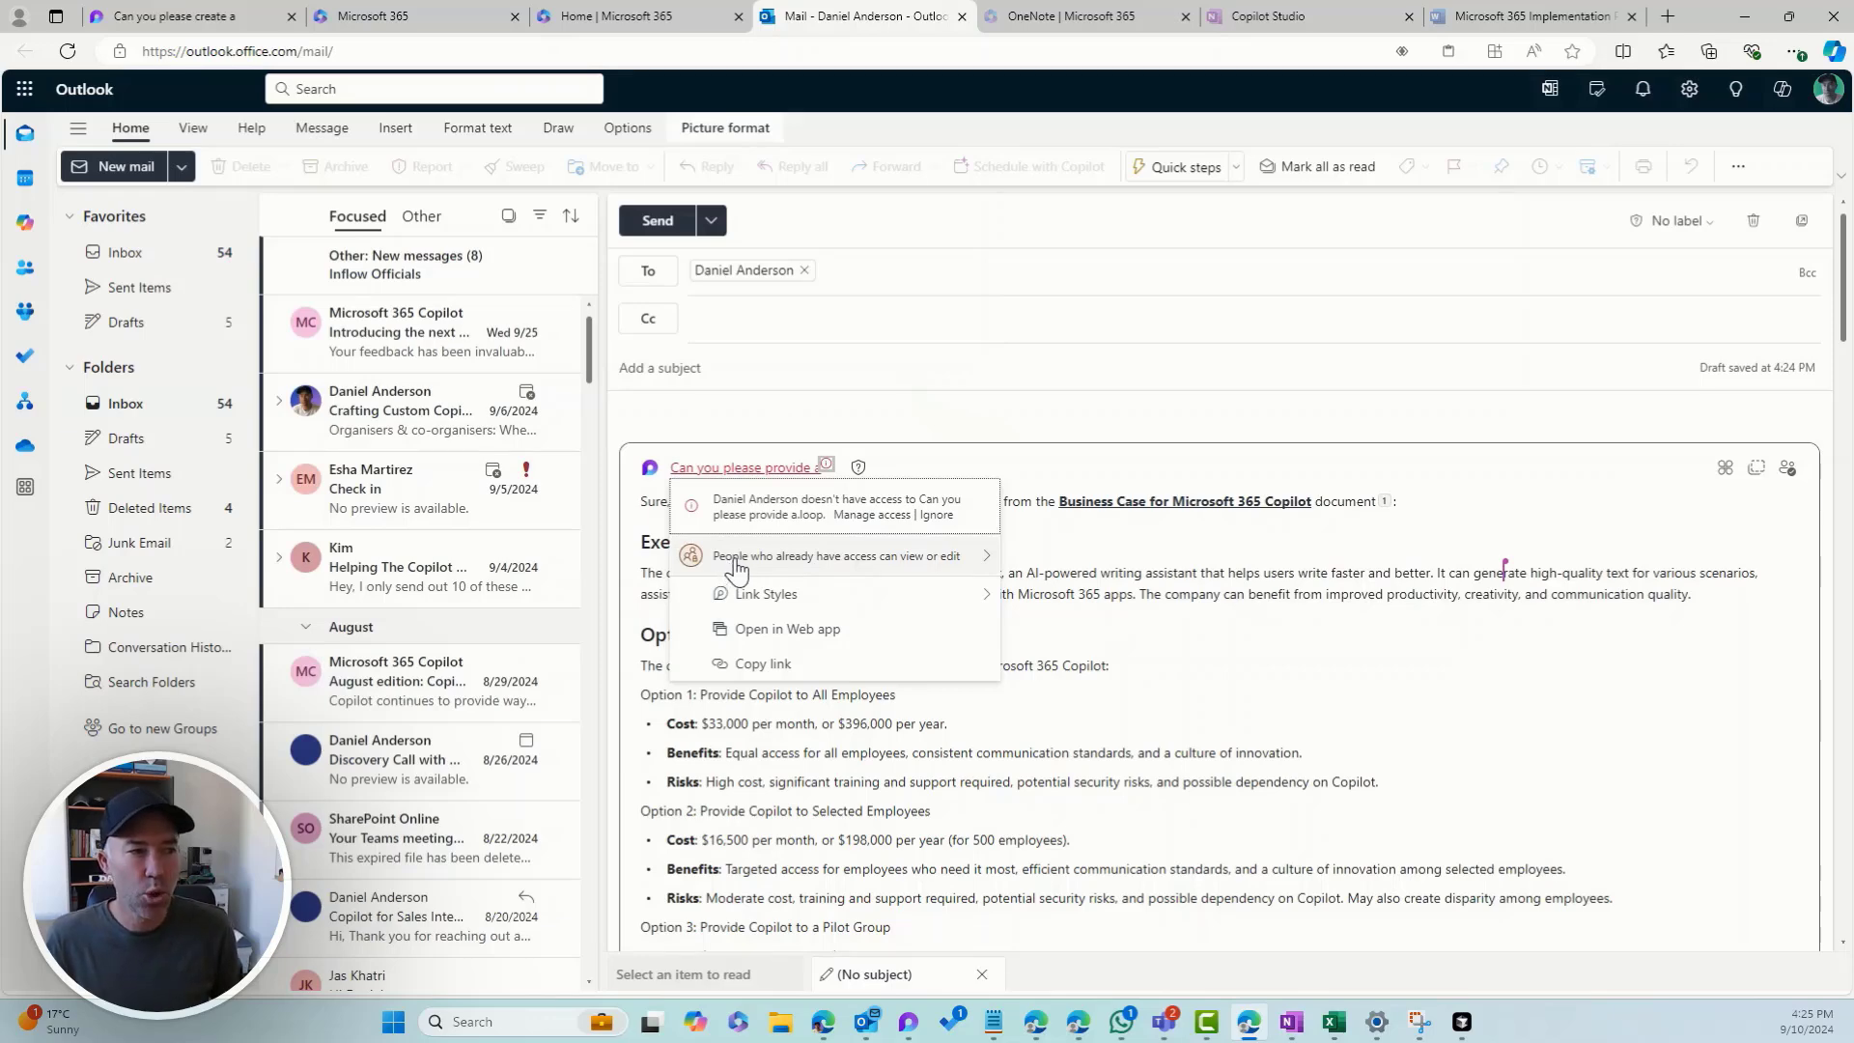
click(809, 566)
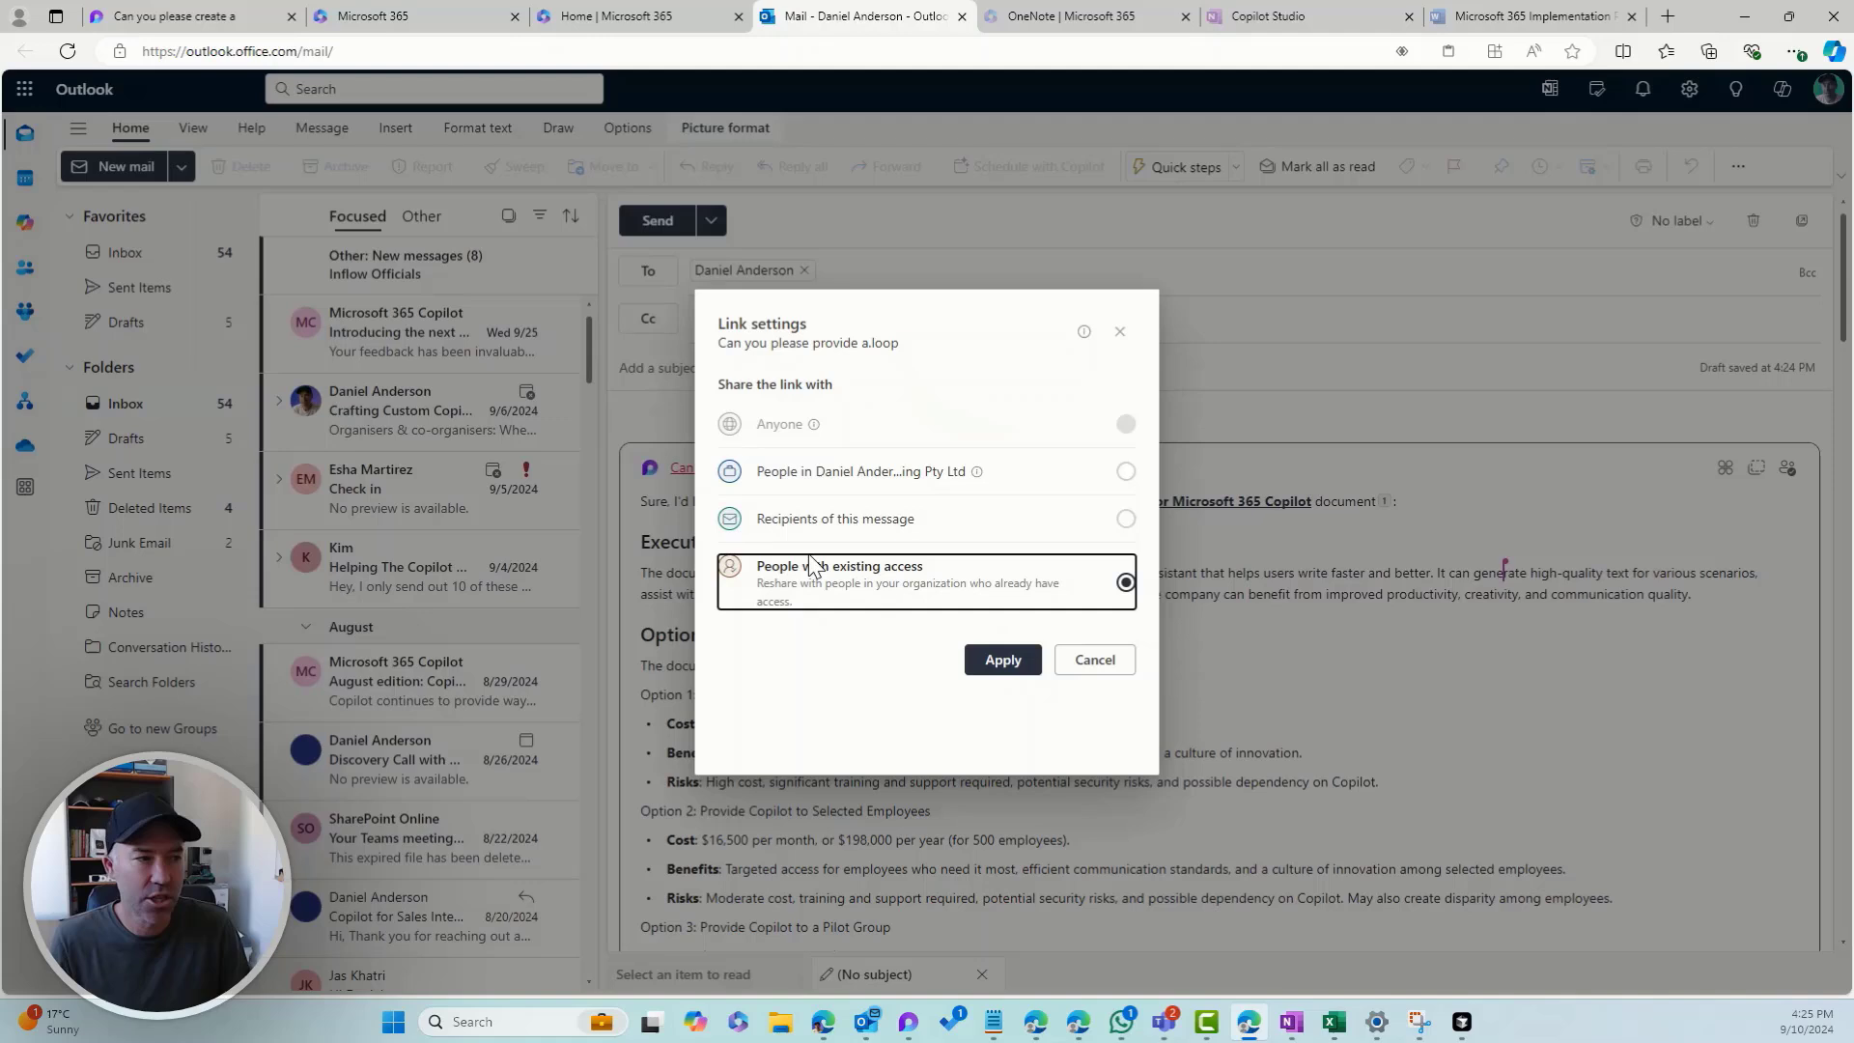
click(823, 526)
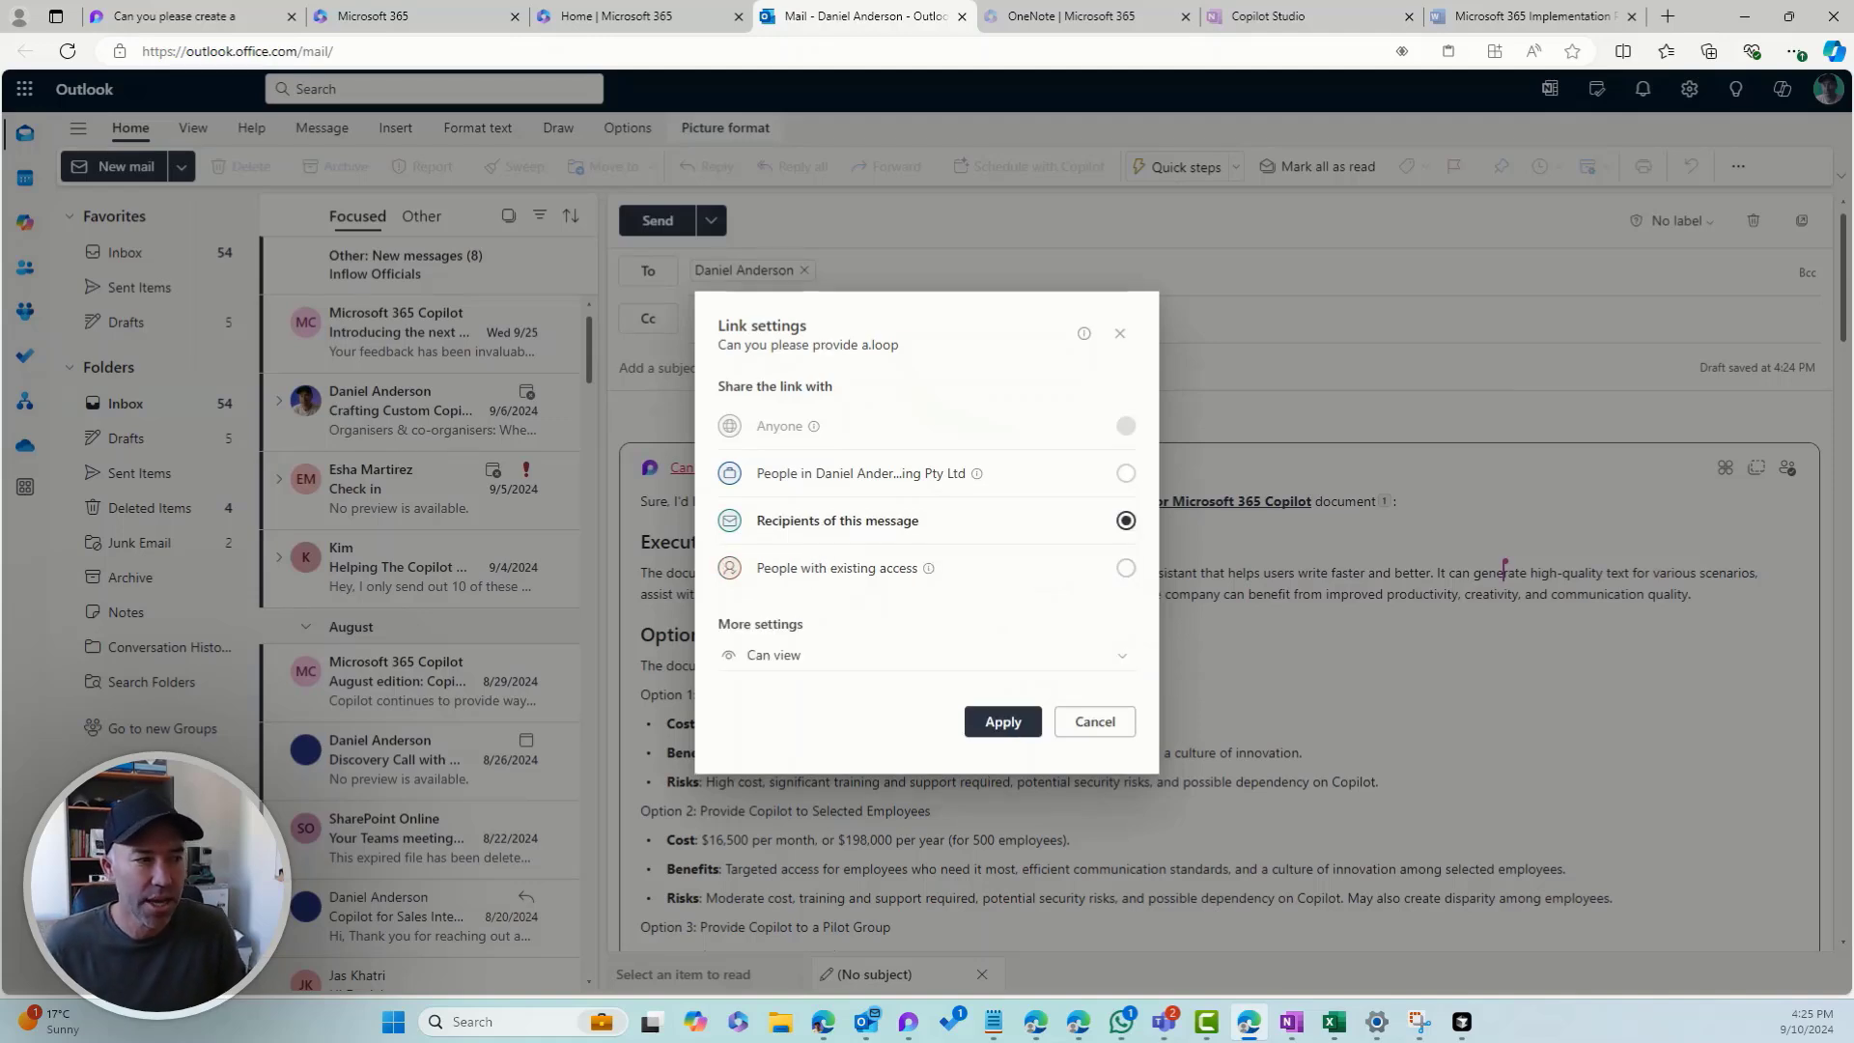
click(766, 661)
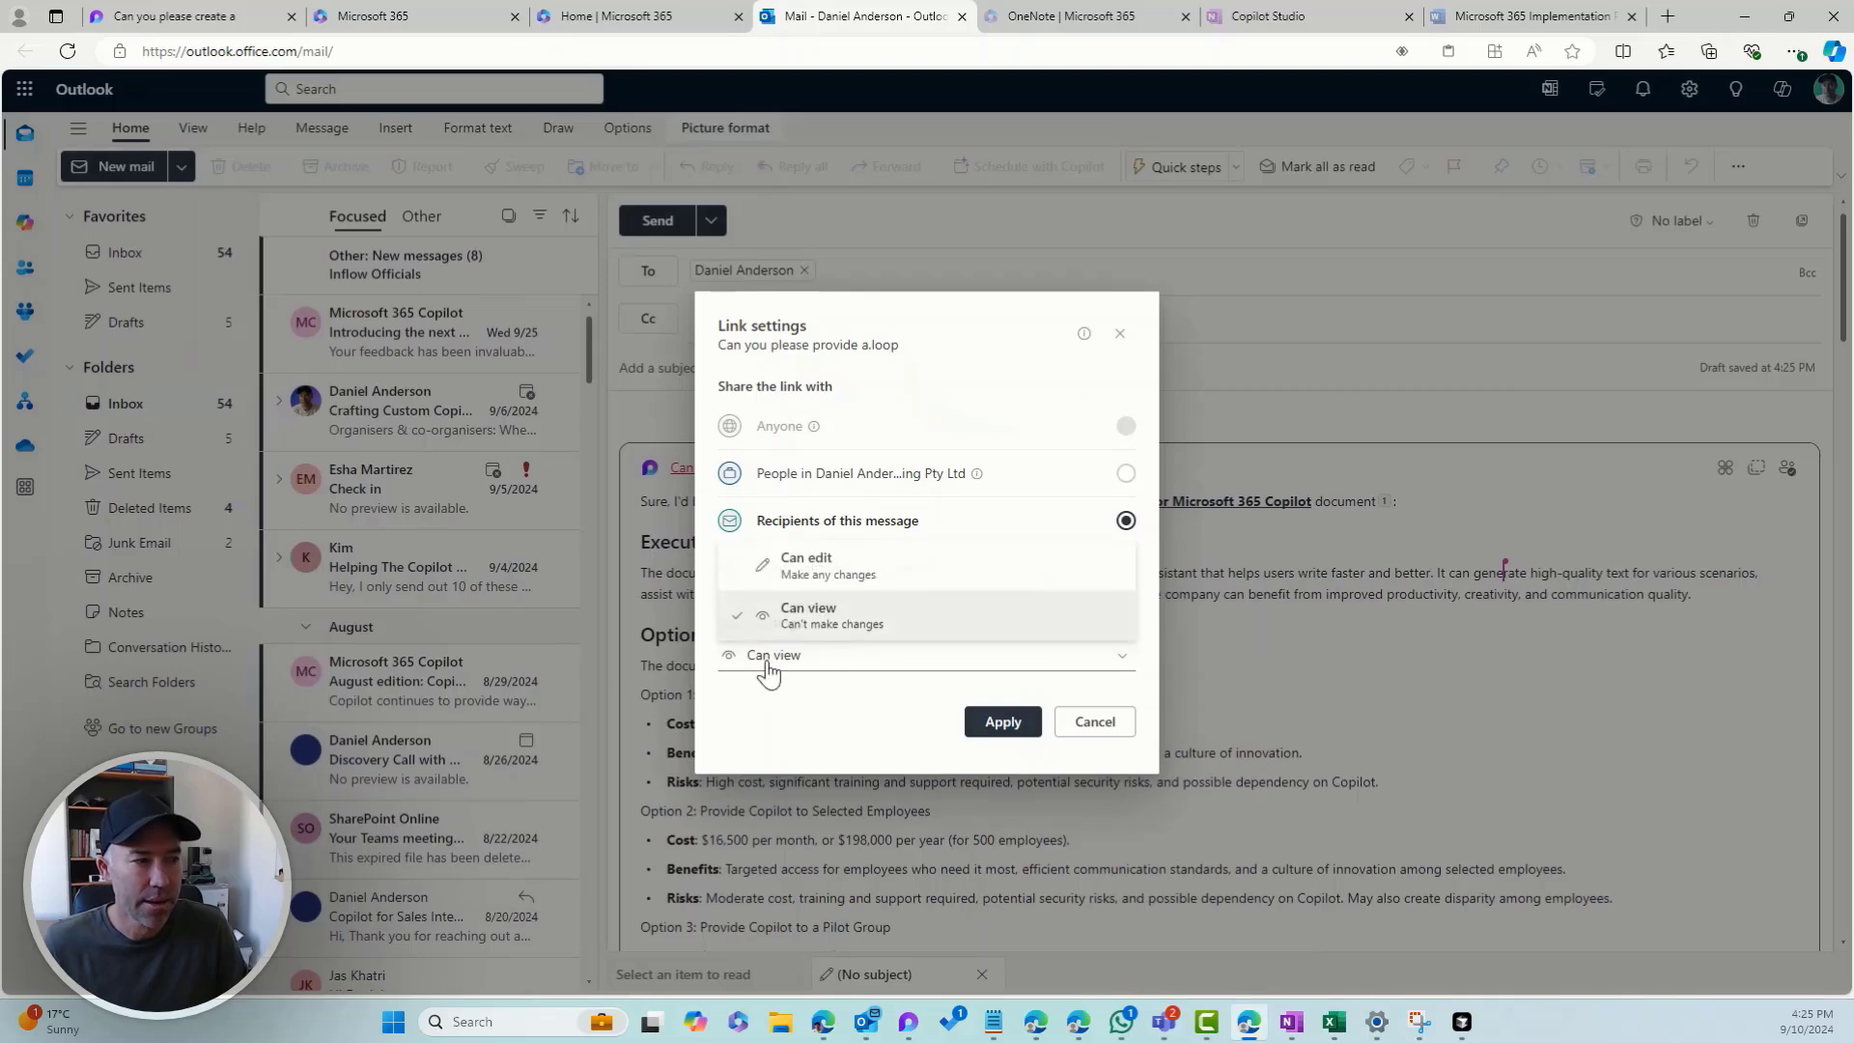
click(820, 560)
click(980, 729)
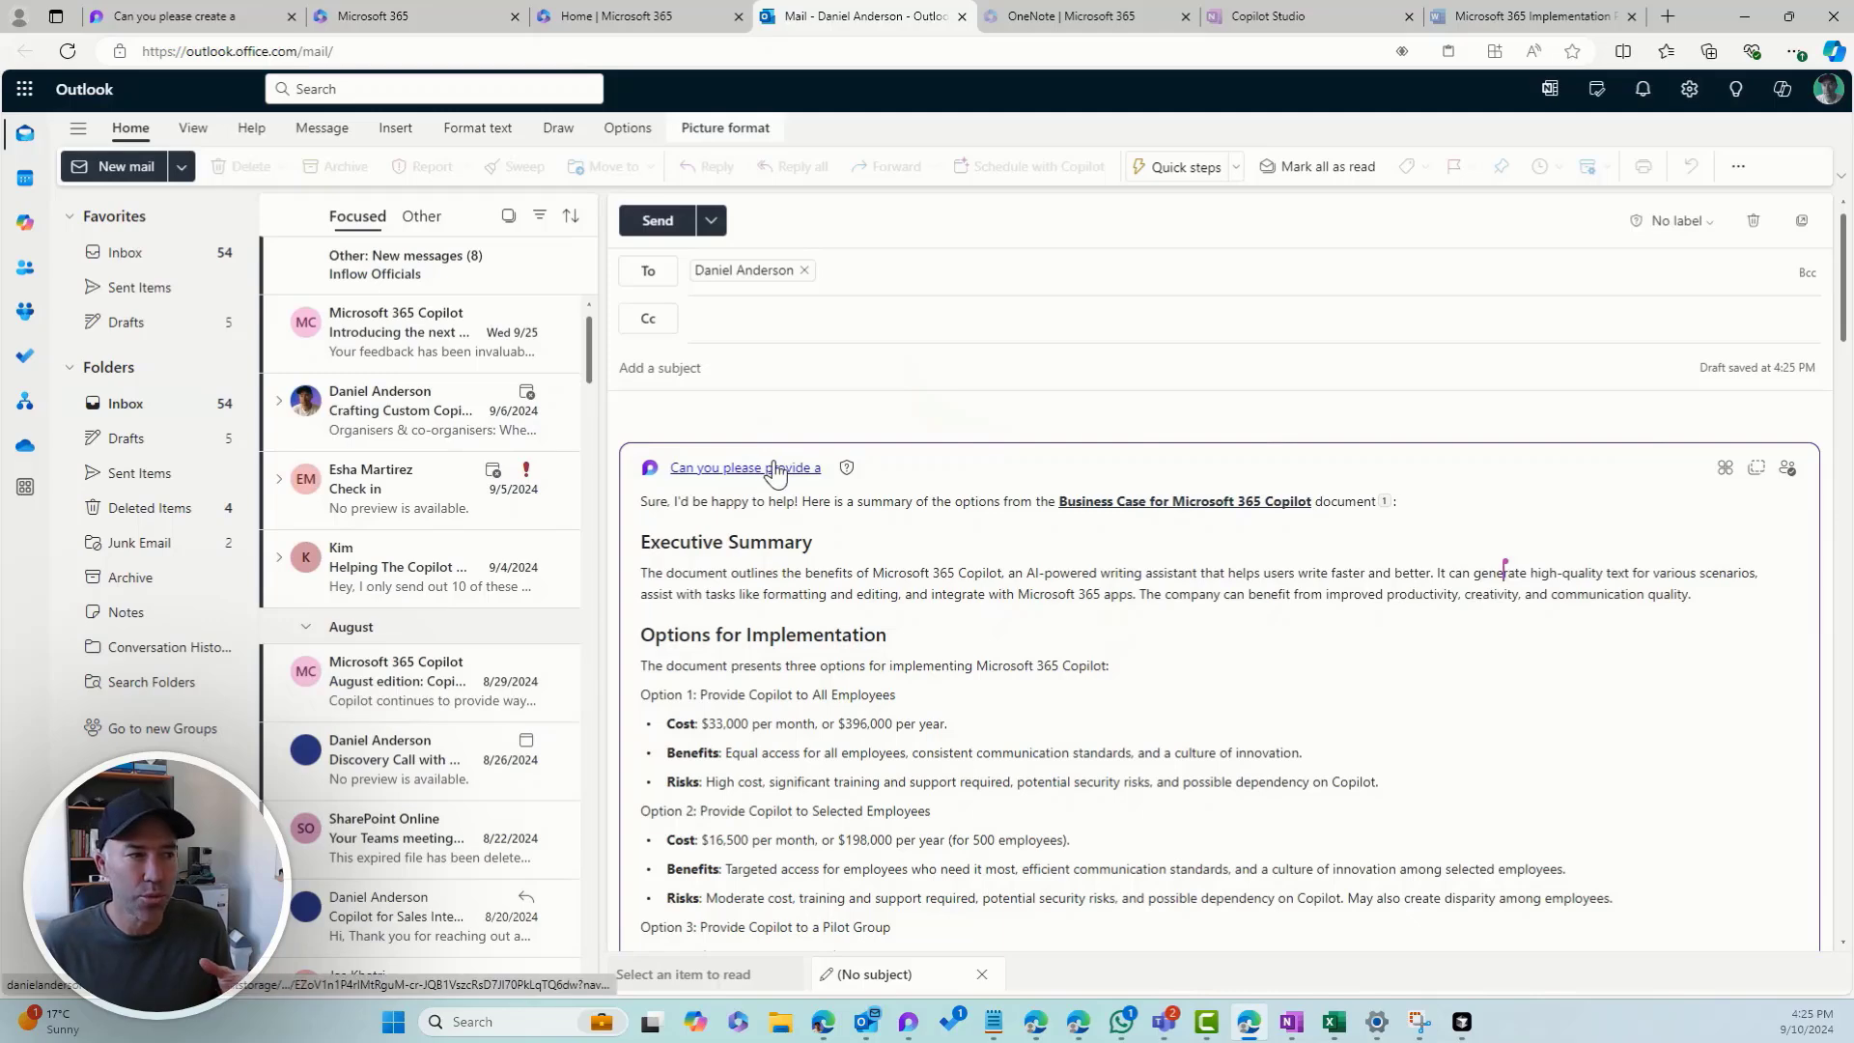
click(655, 224)
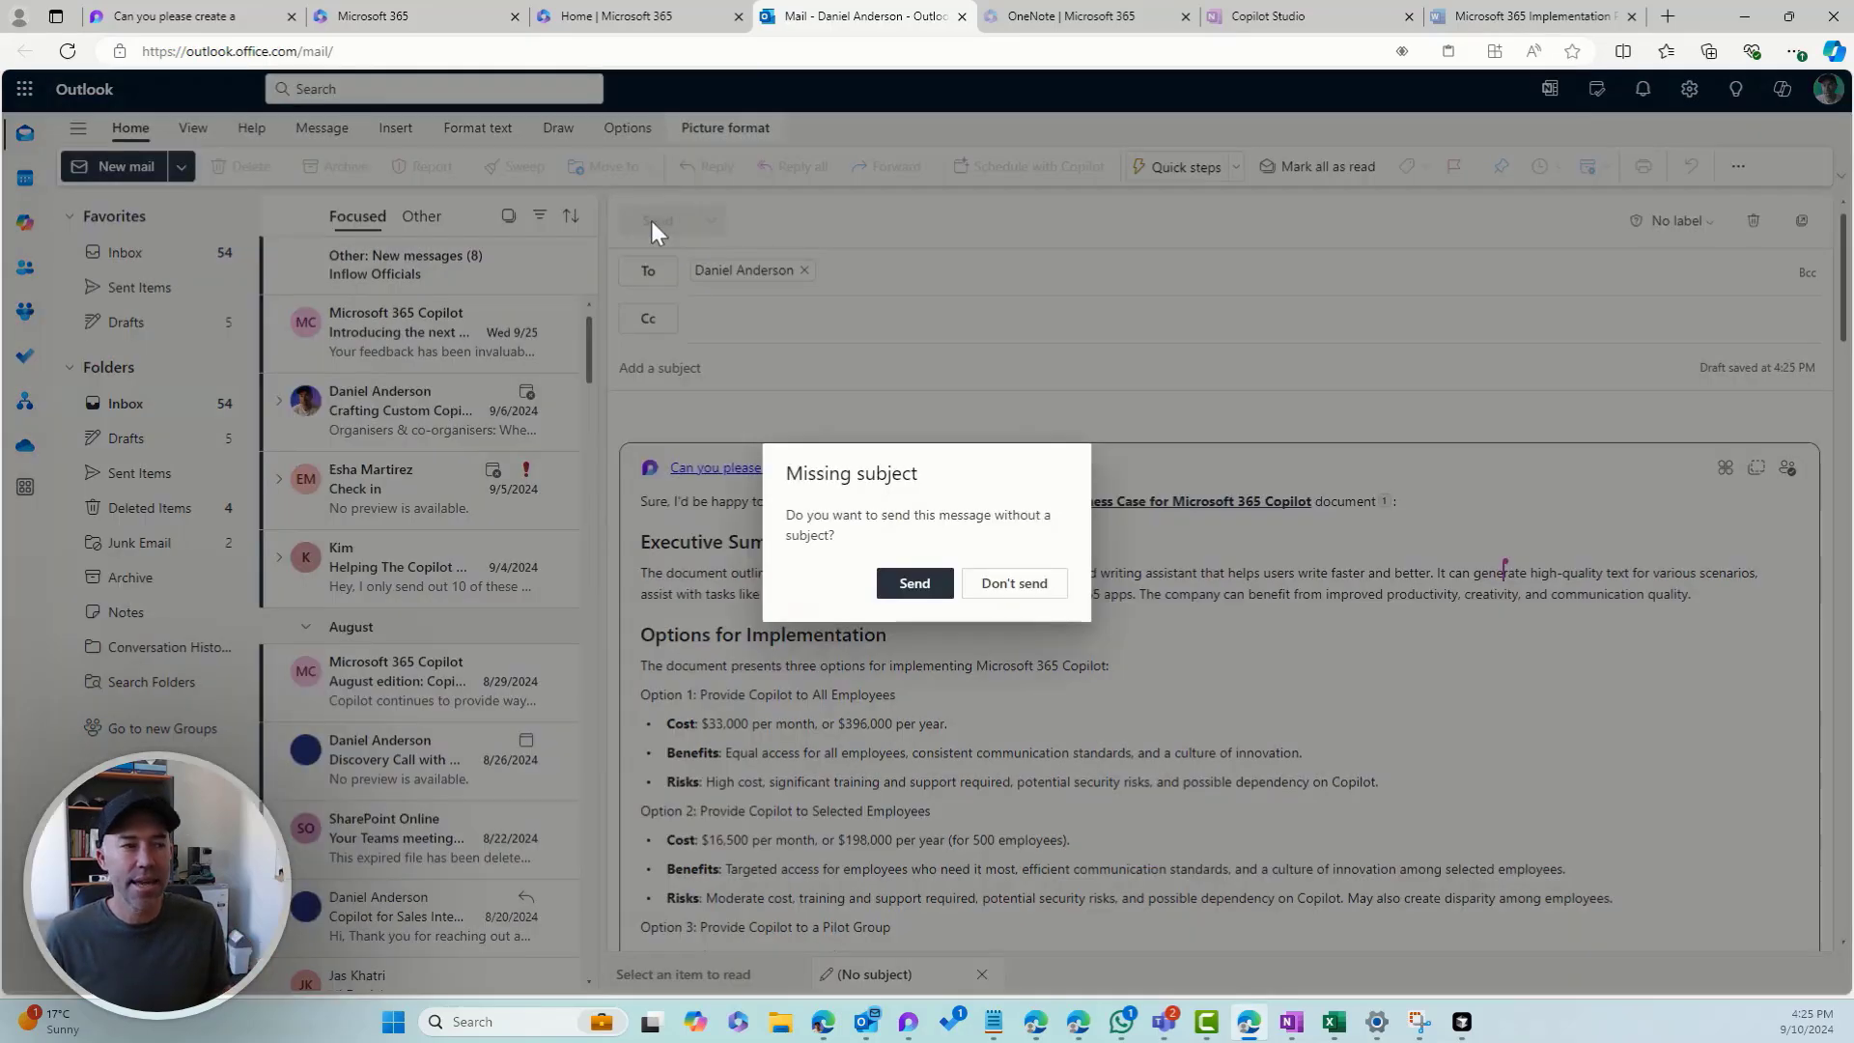
click(915, 584)
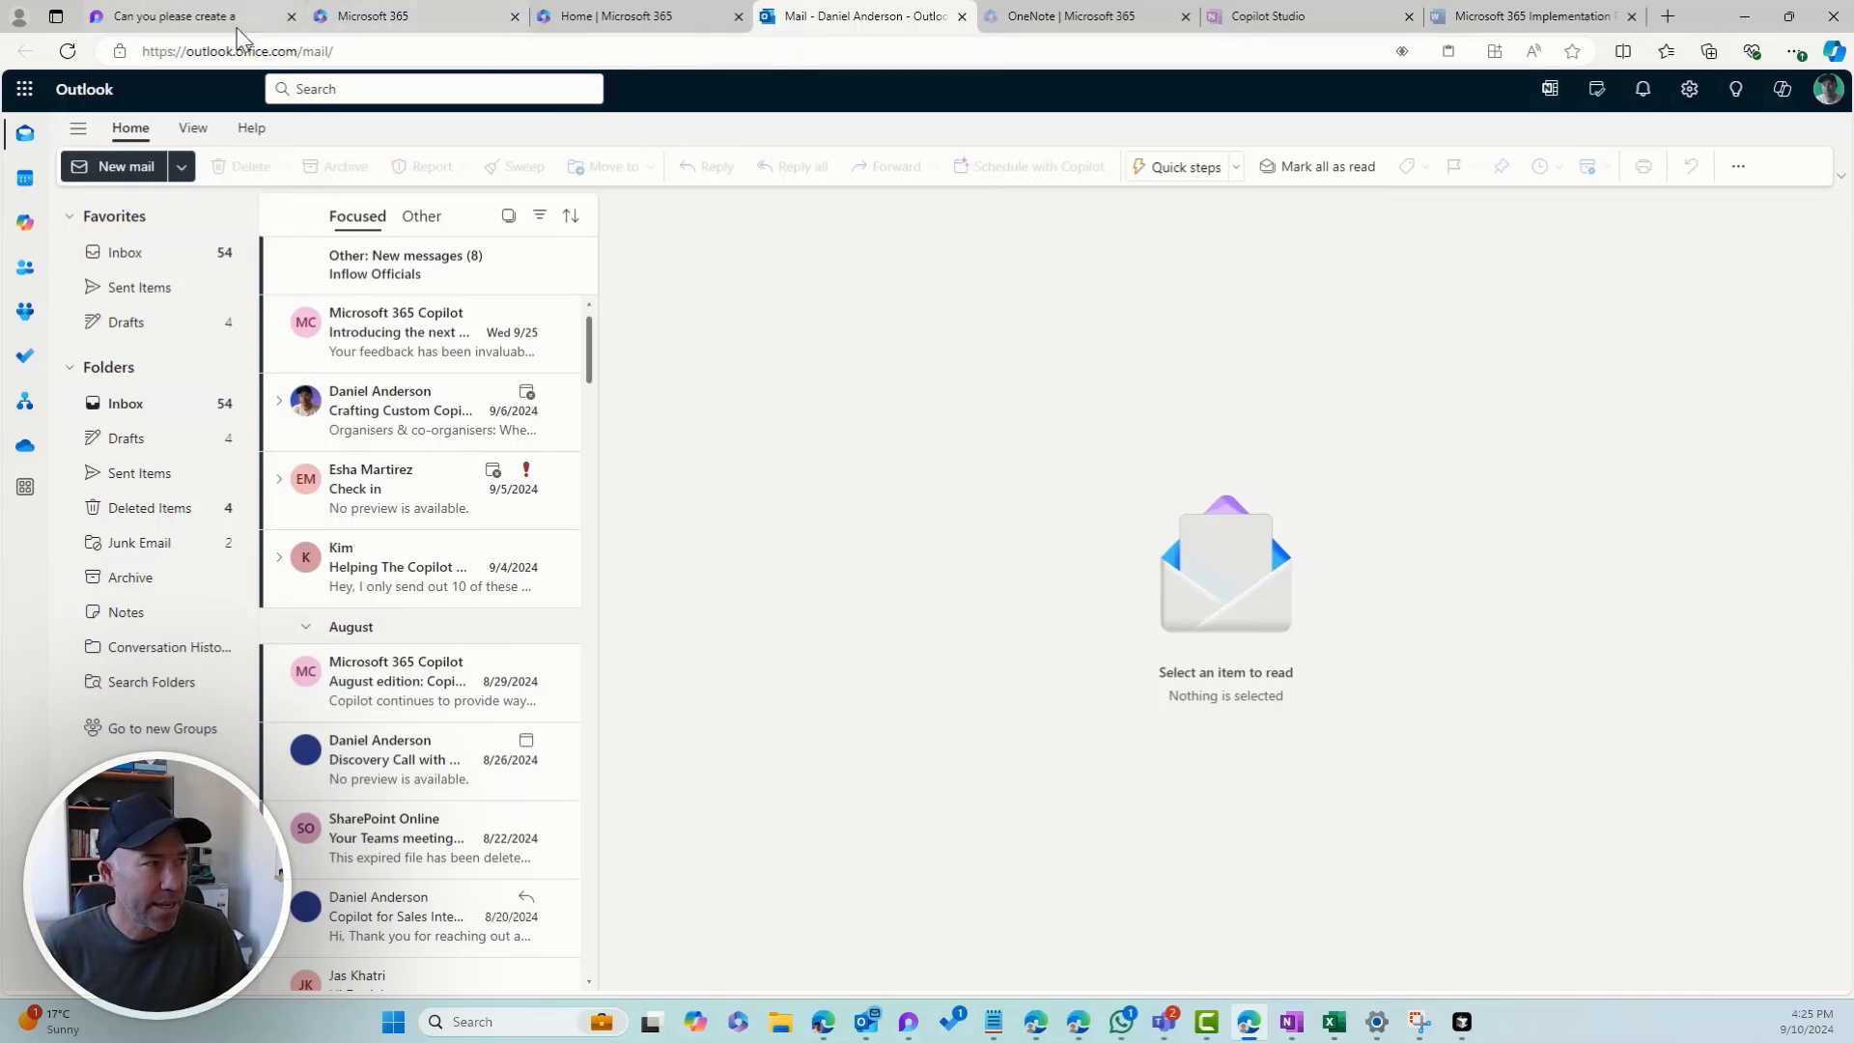
- In a fresh Copilot chat, ask about the next meeting with a selected colleague
click(377, 16)
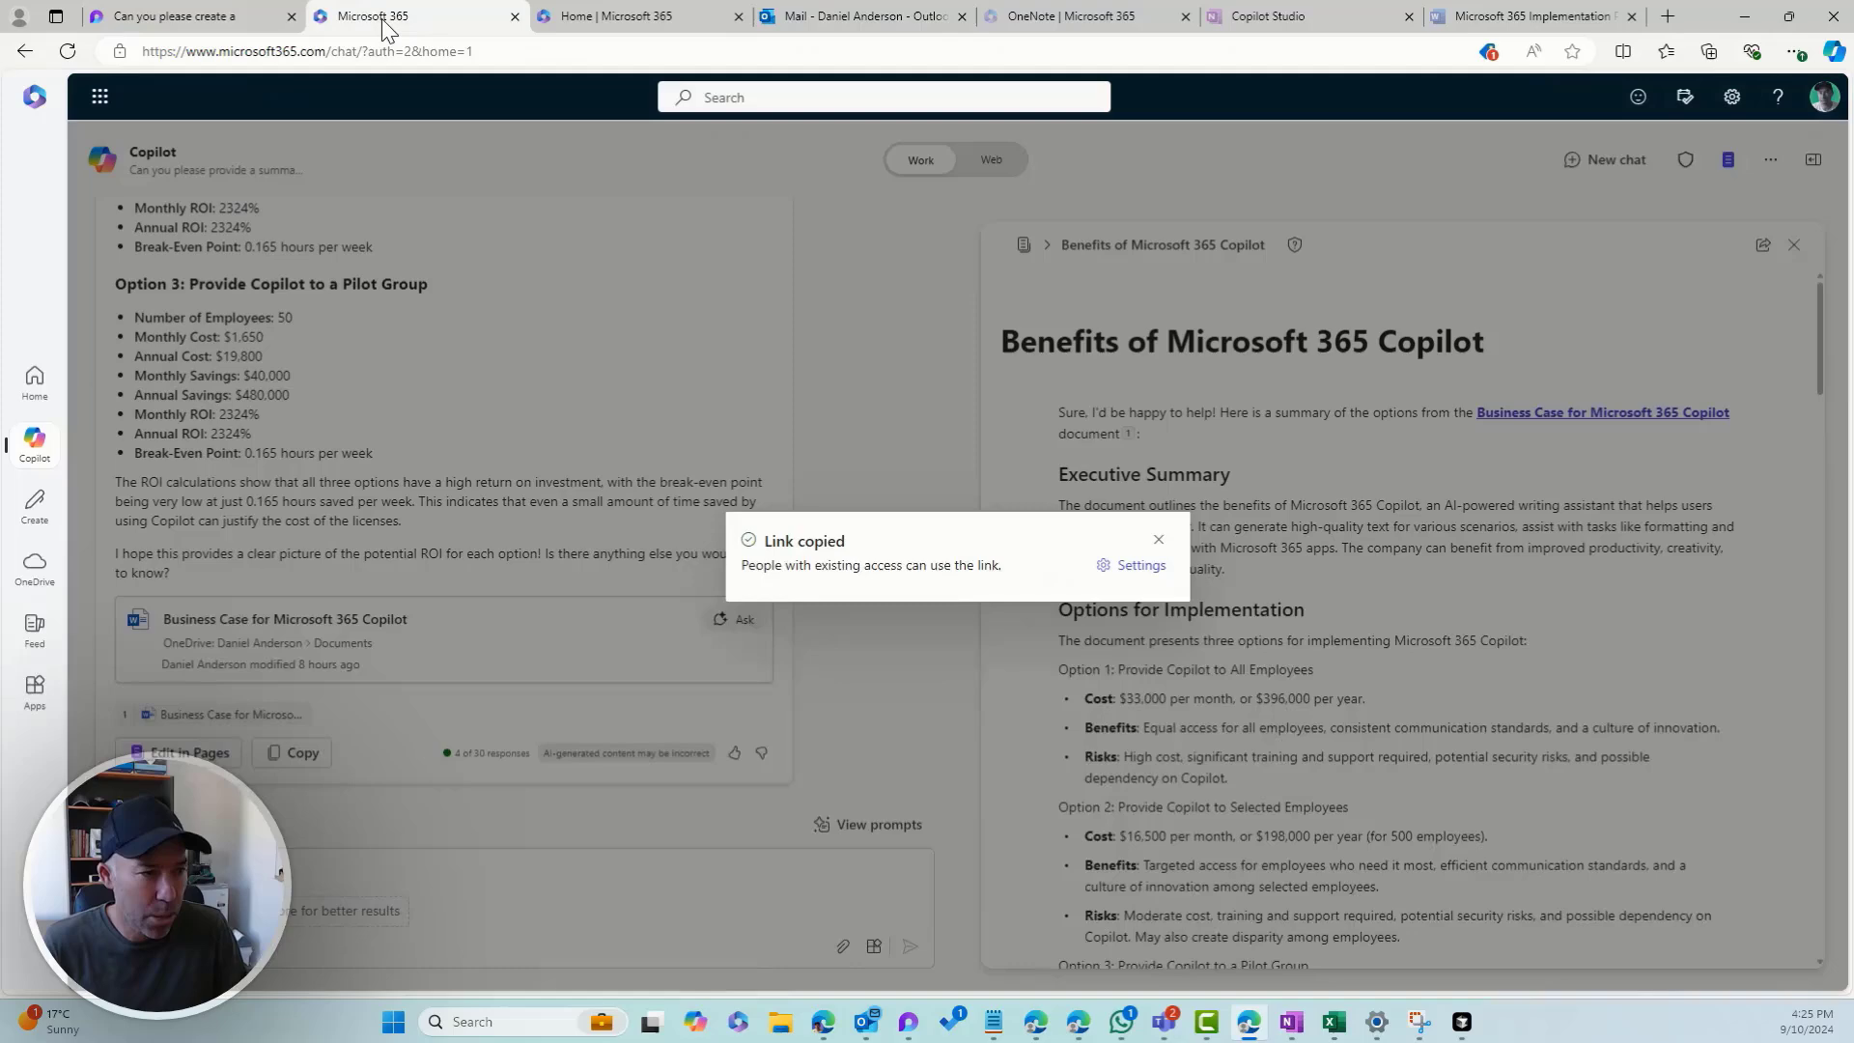
click(1160, 539)
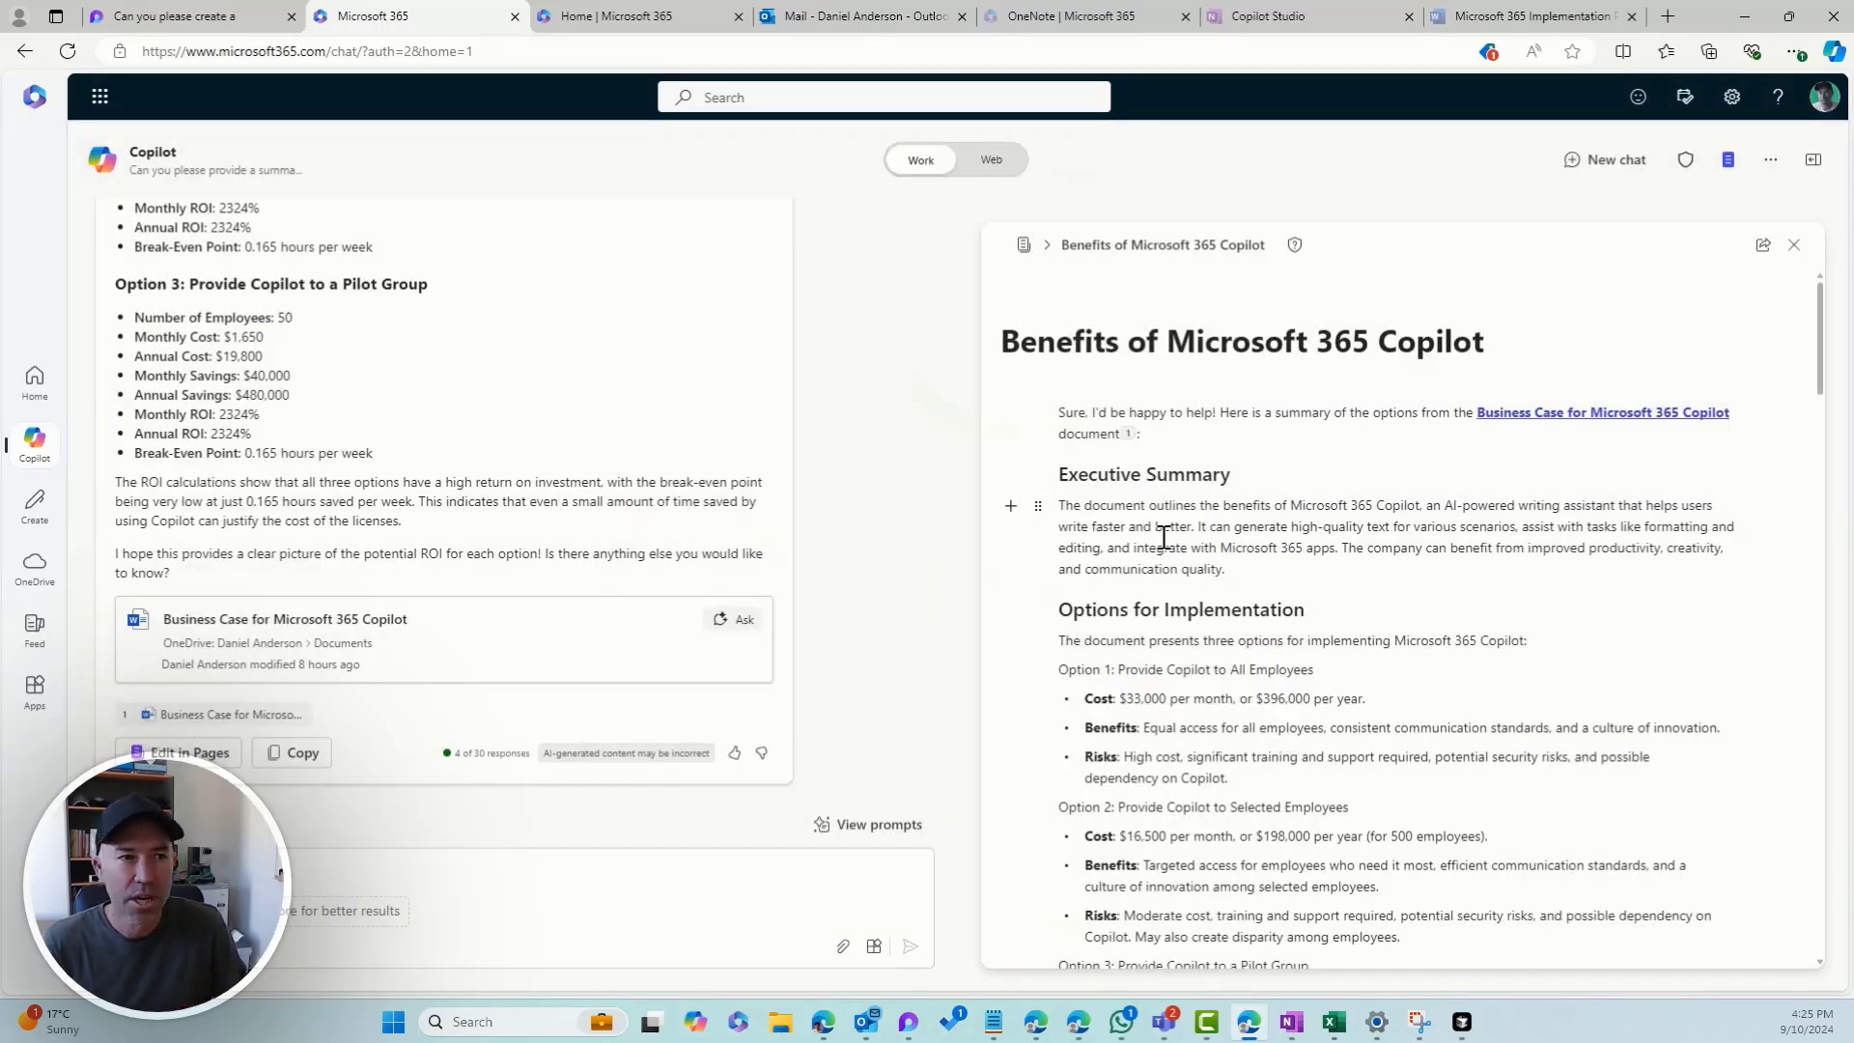
click(1589, 162)
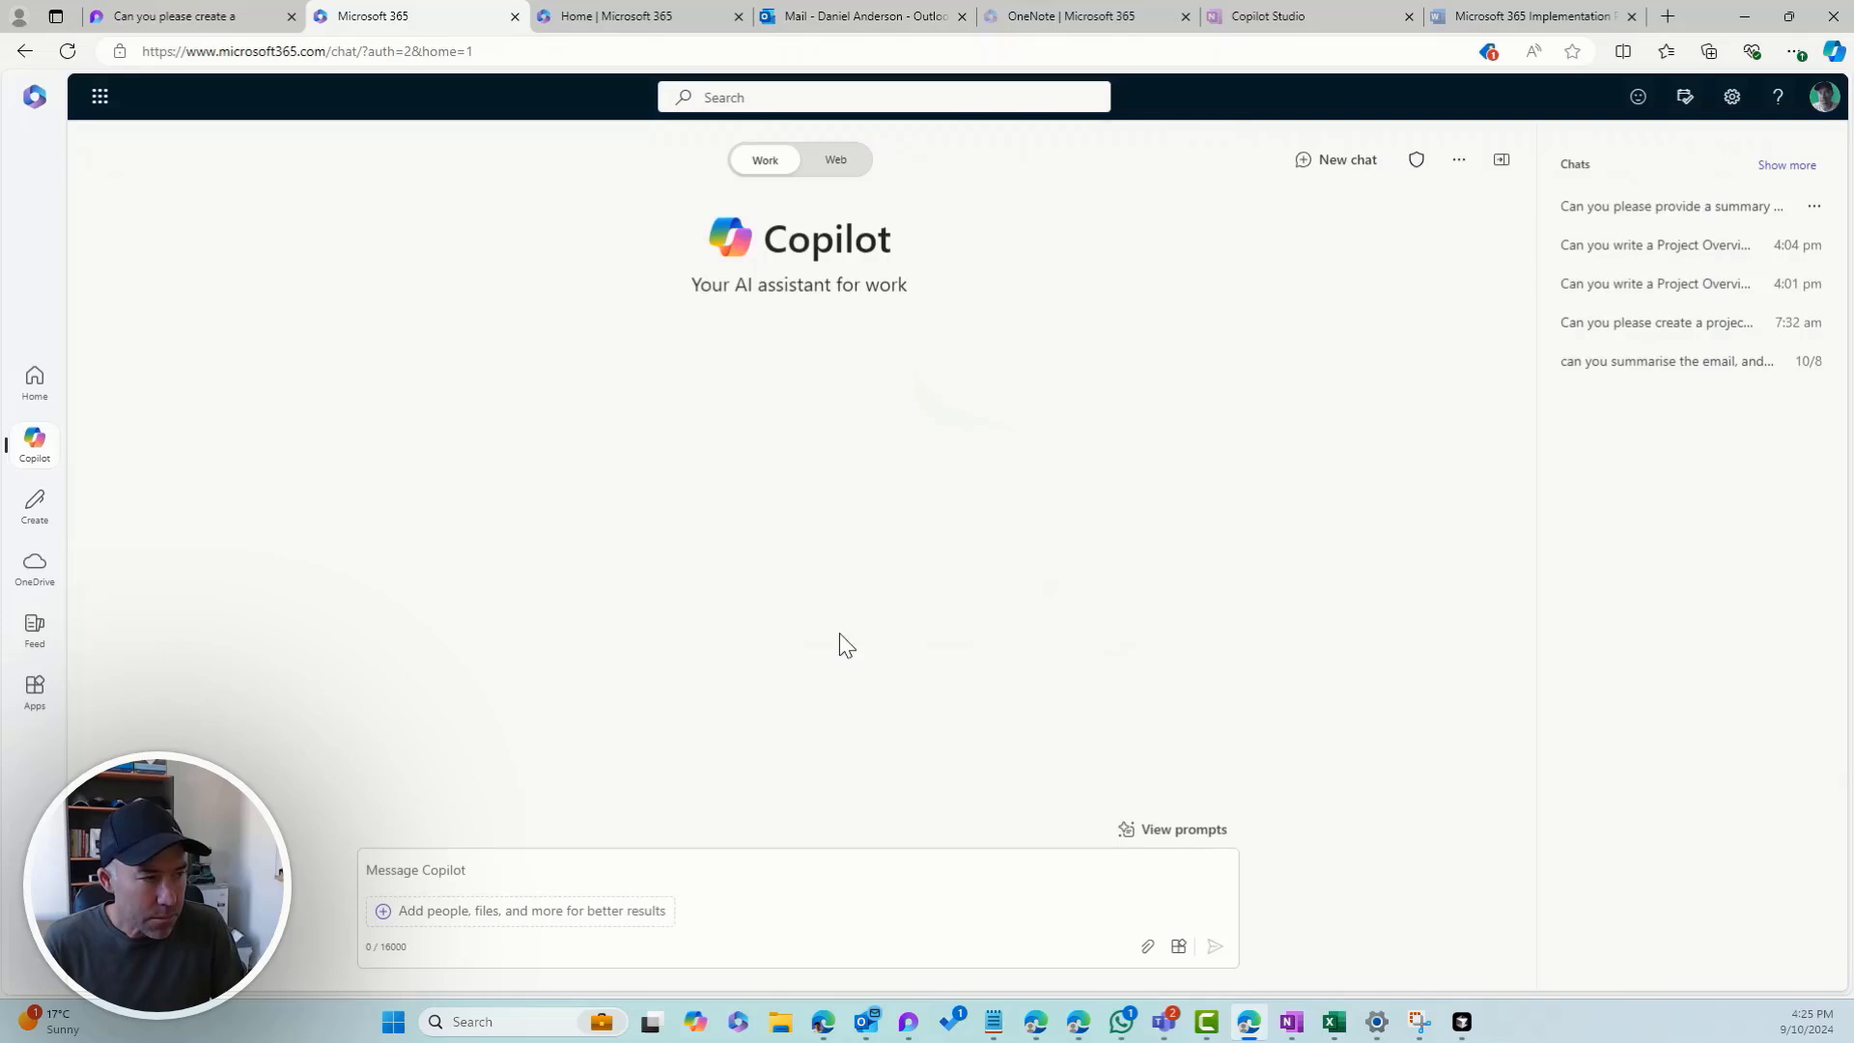
click(1497, 166)
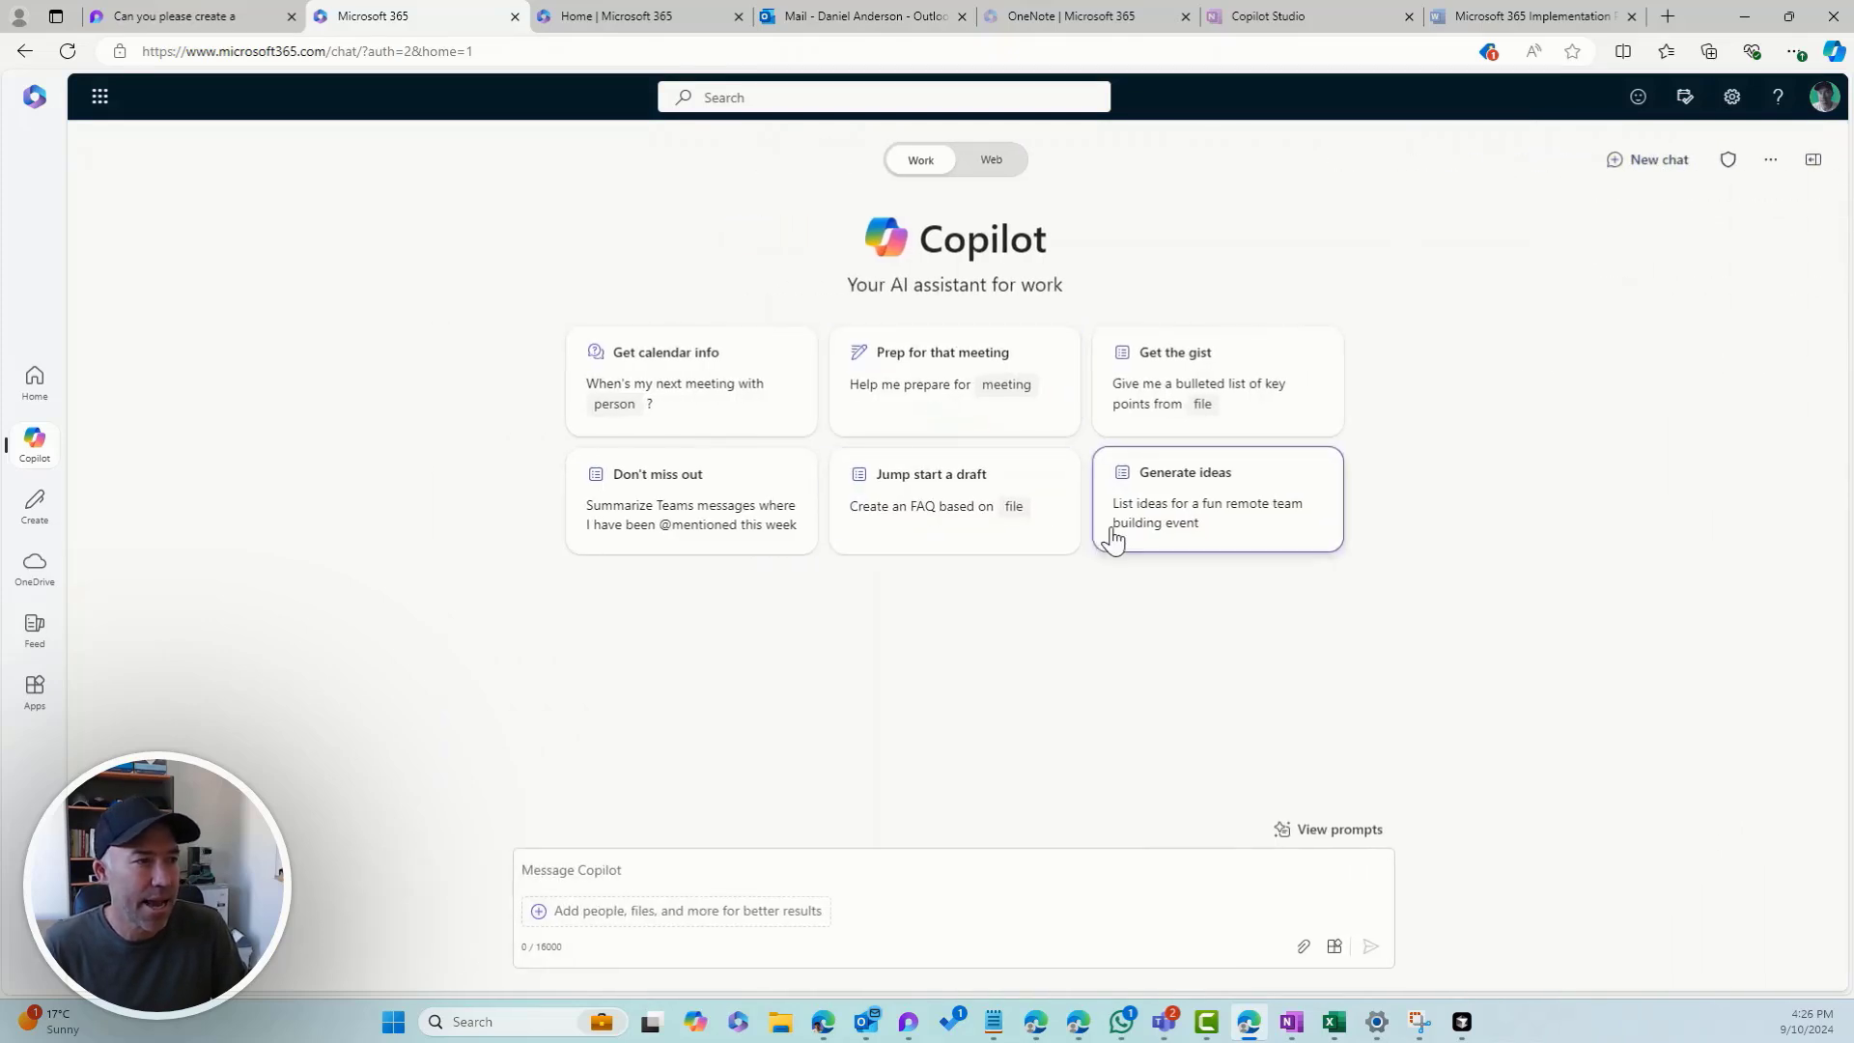
click(712, 394)
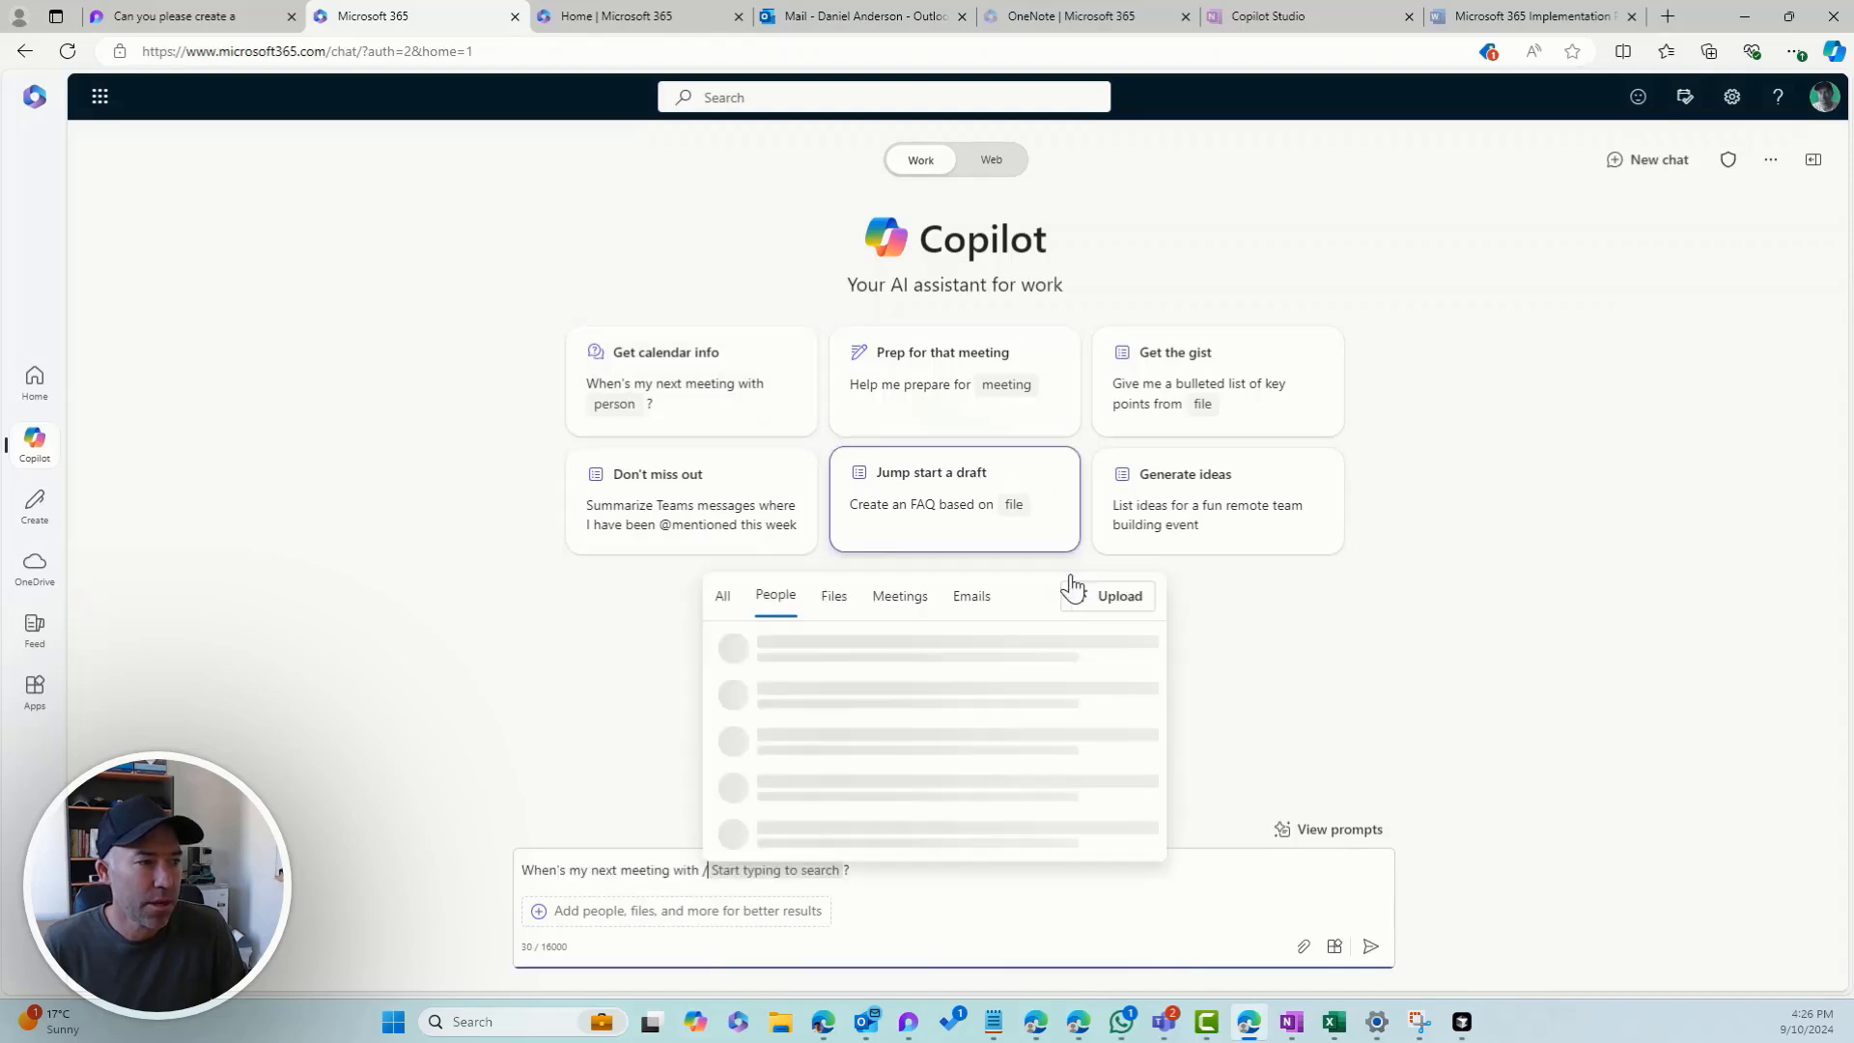
click(865, 651)
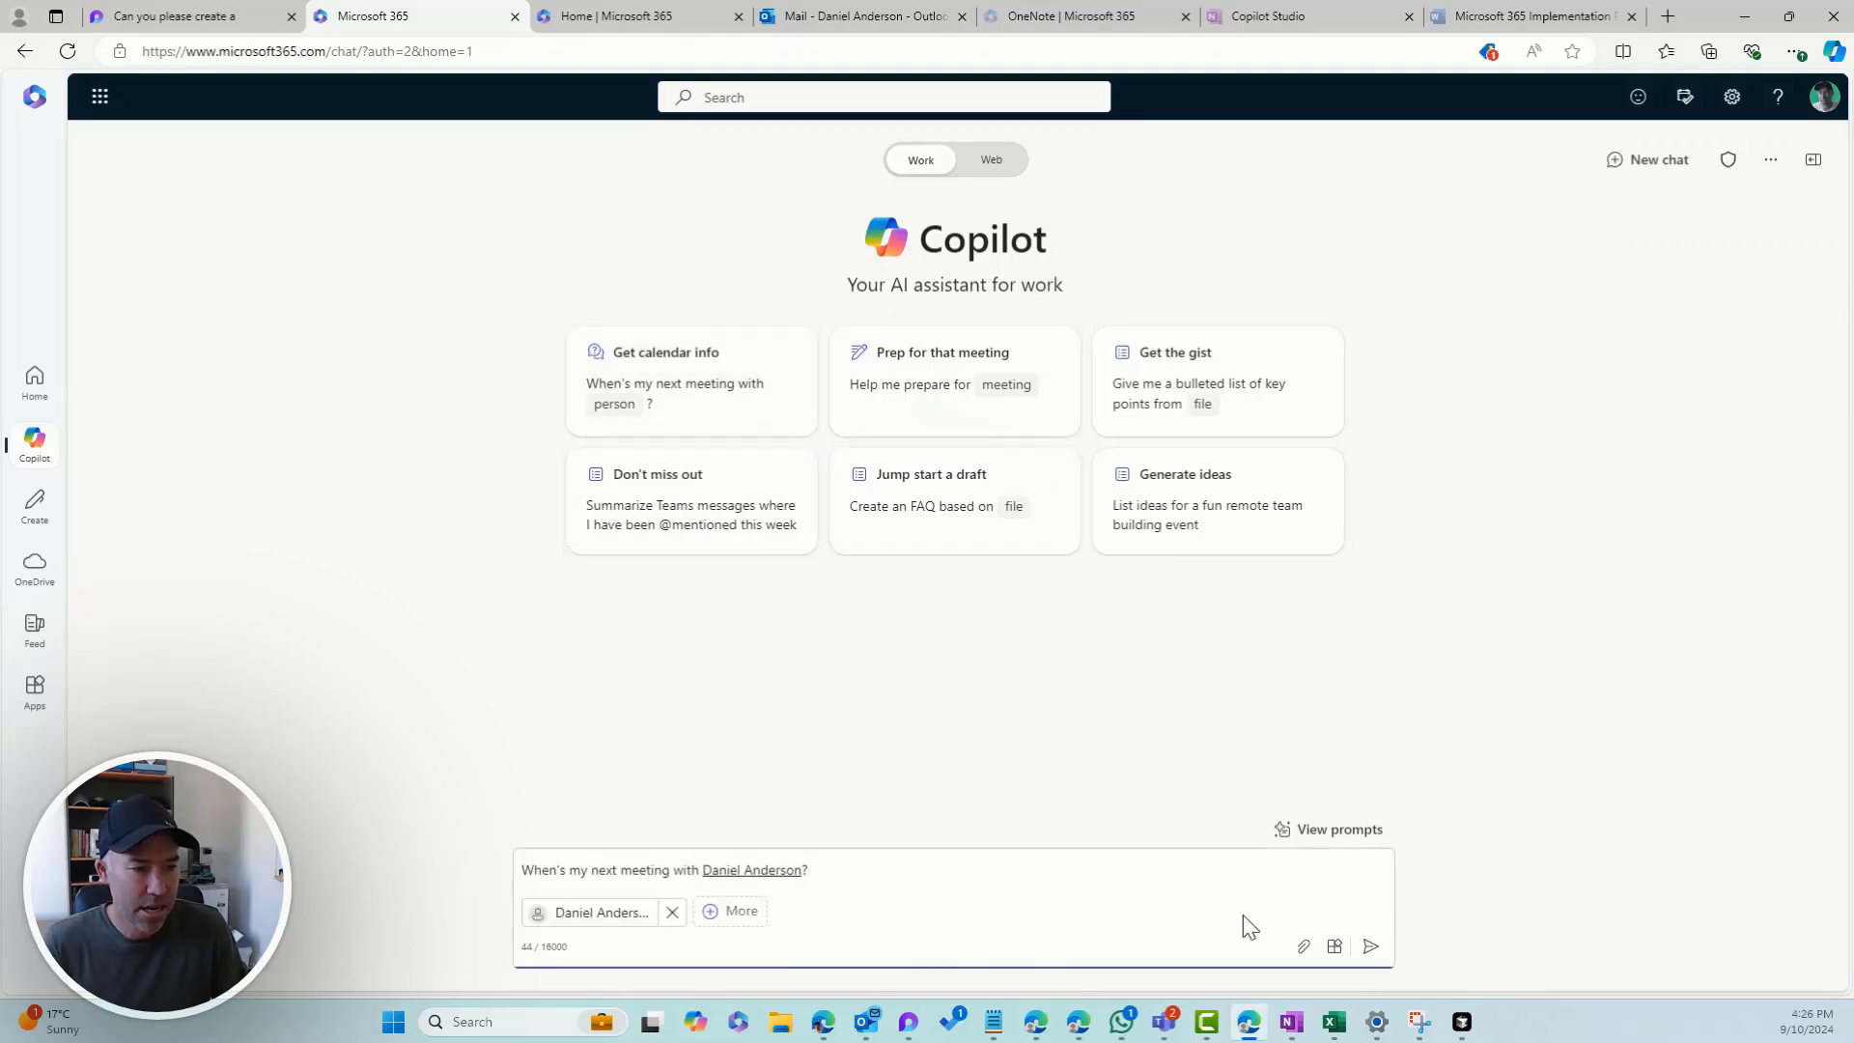
click(1371, 947)
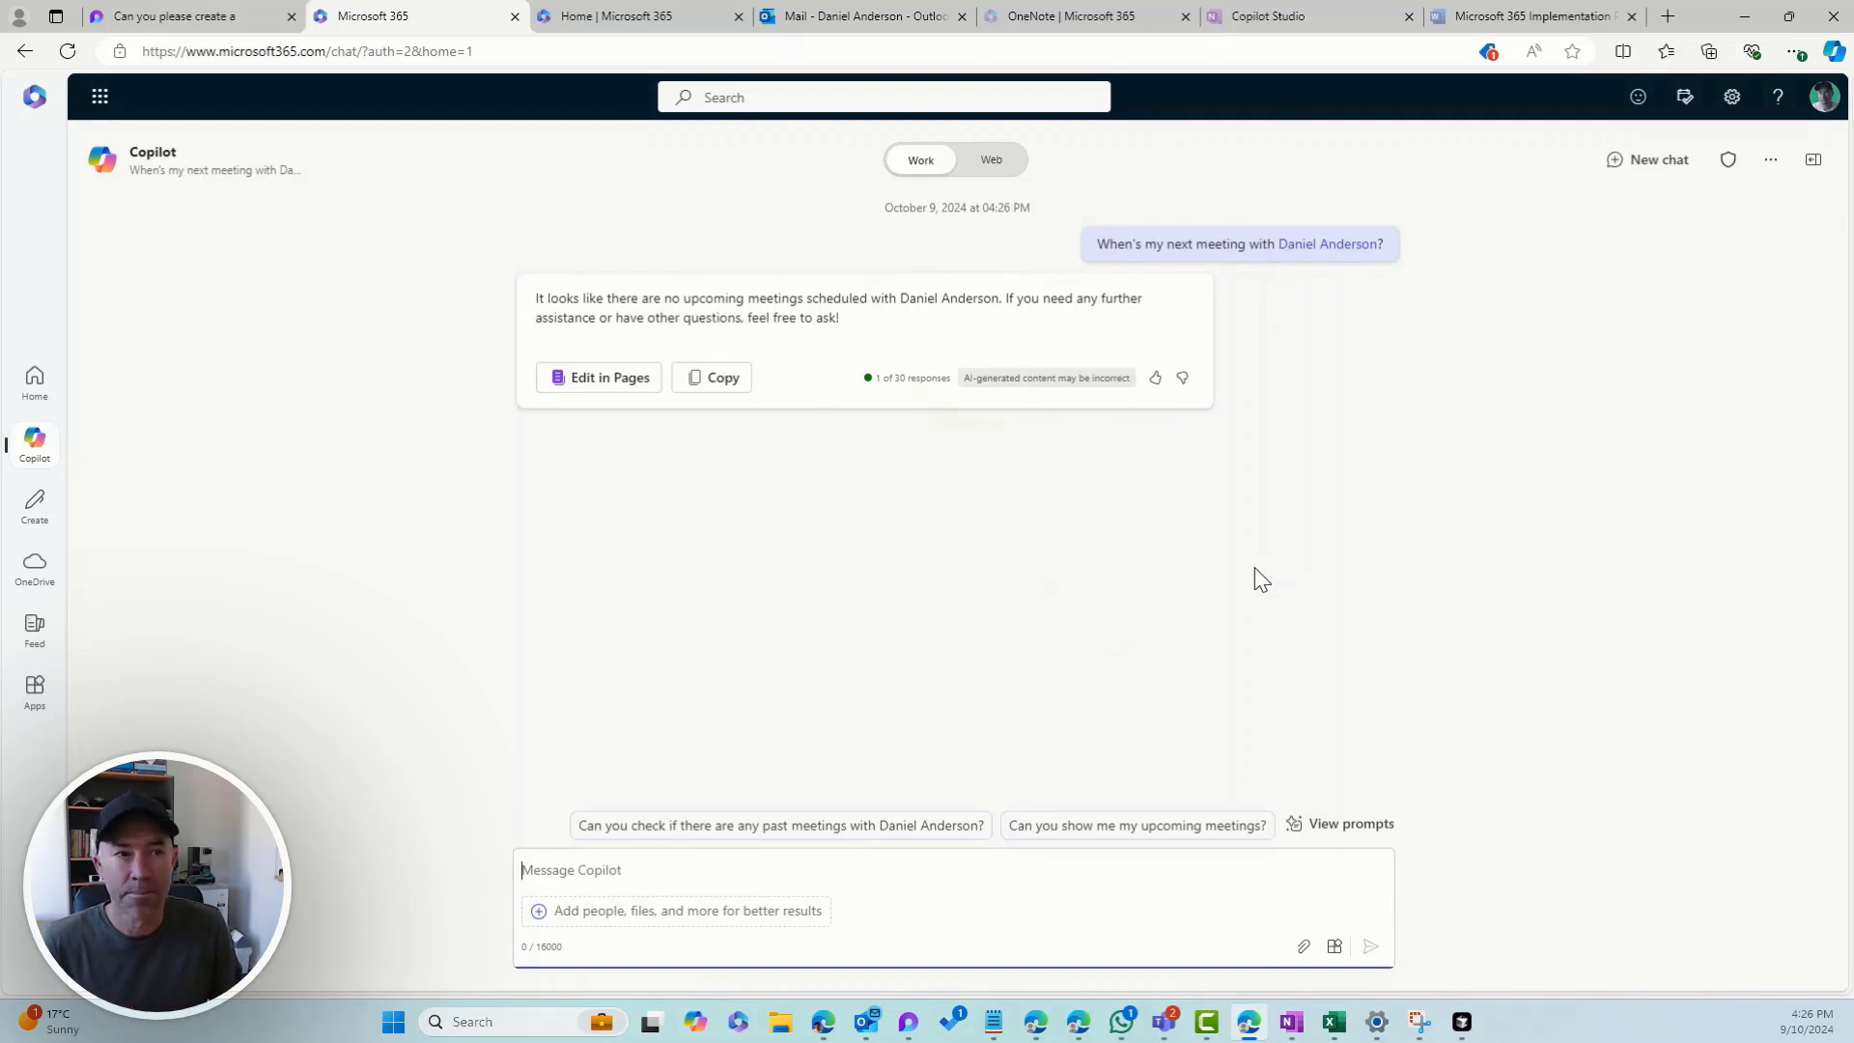
- Reopen the earlier business-case summary chat from the Chats list
click(1812, 165)
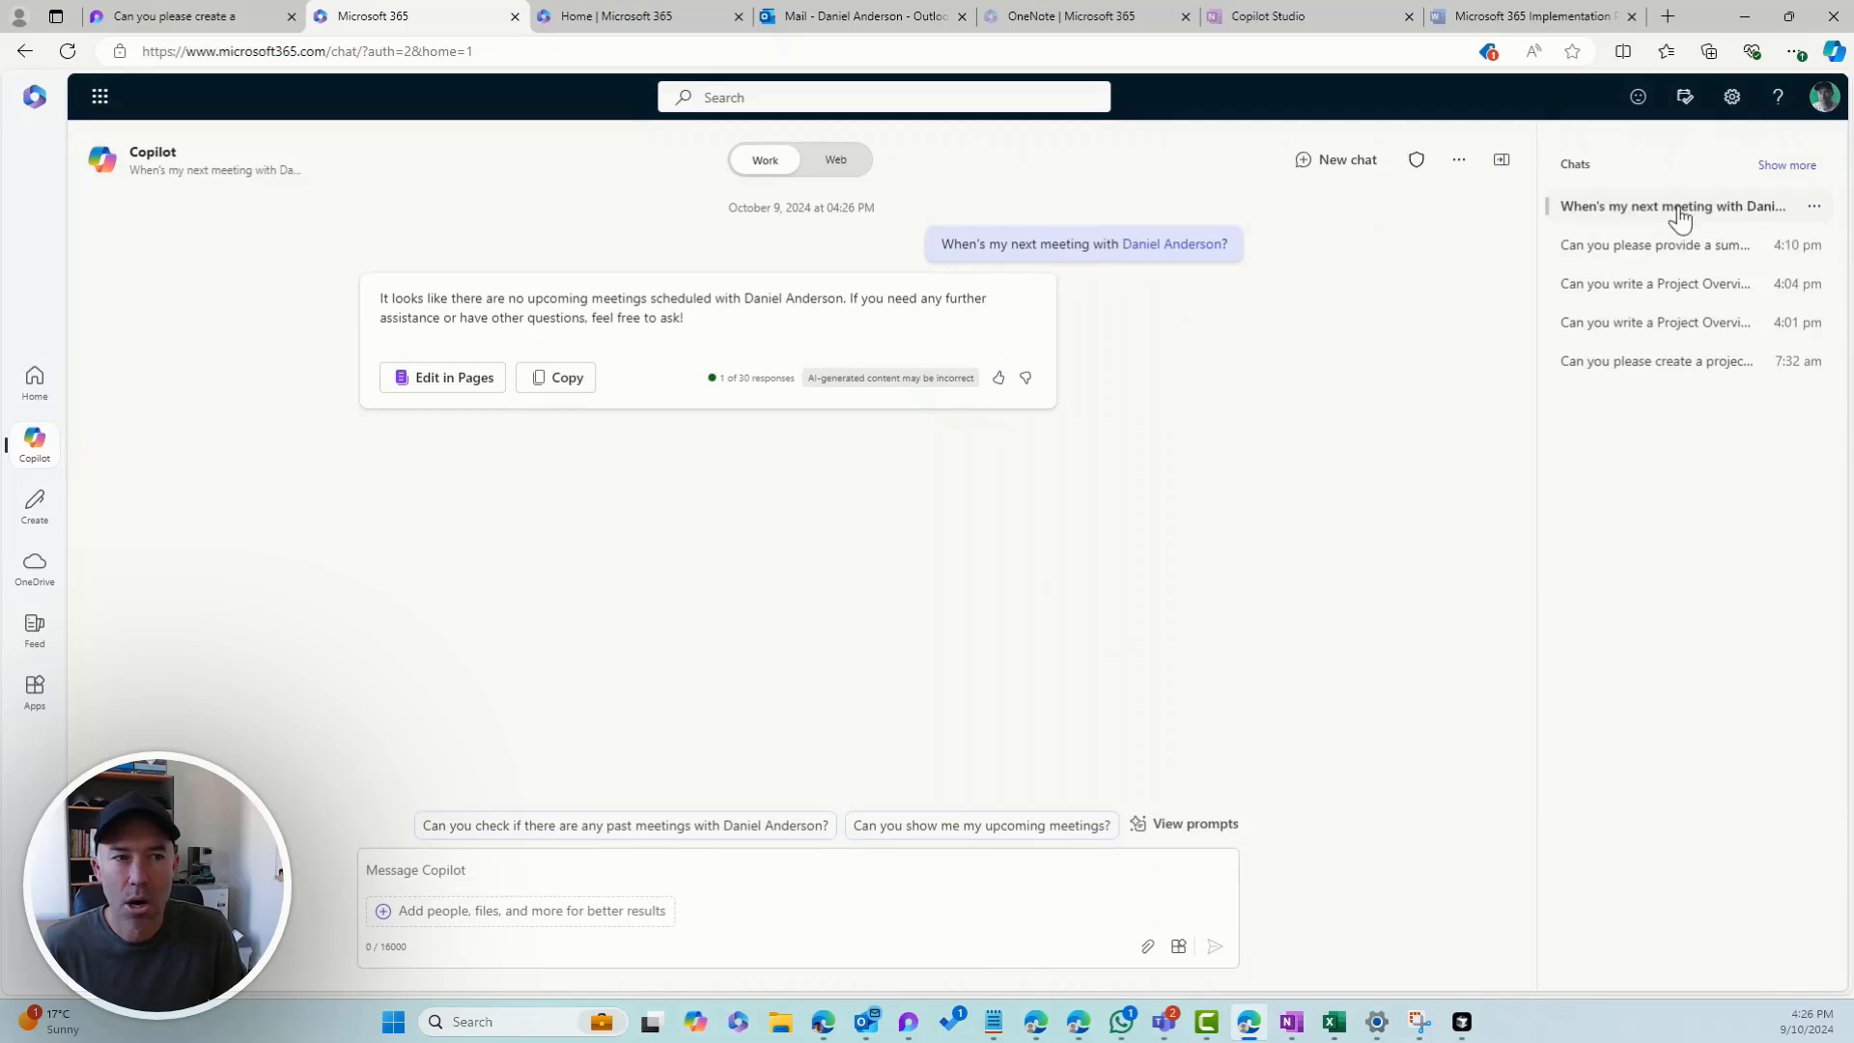
click(1665, 253)
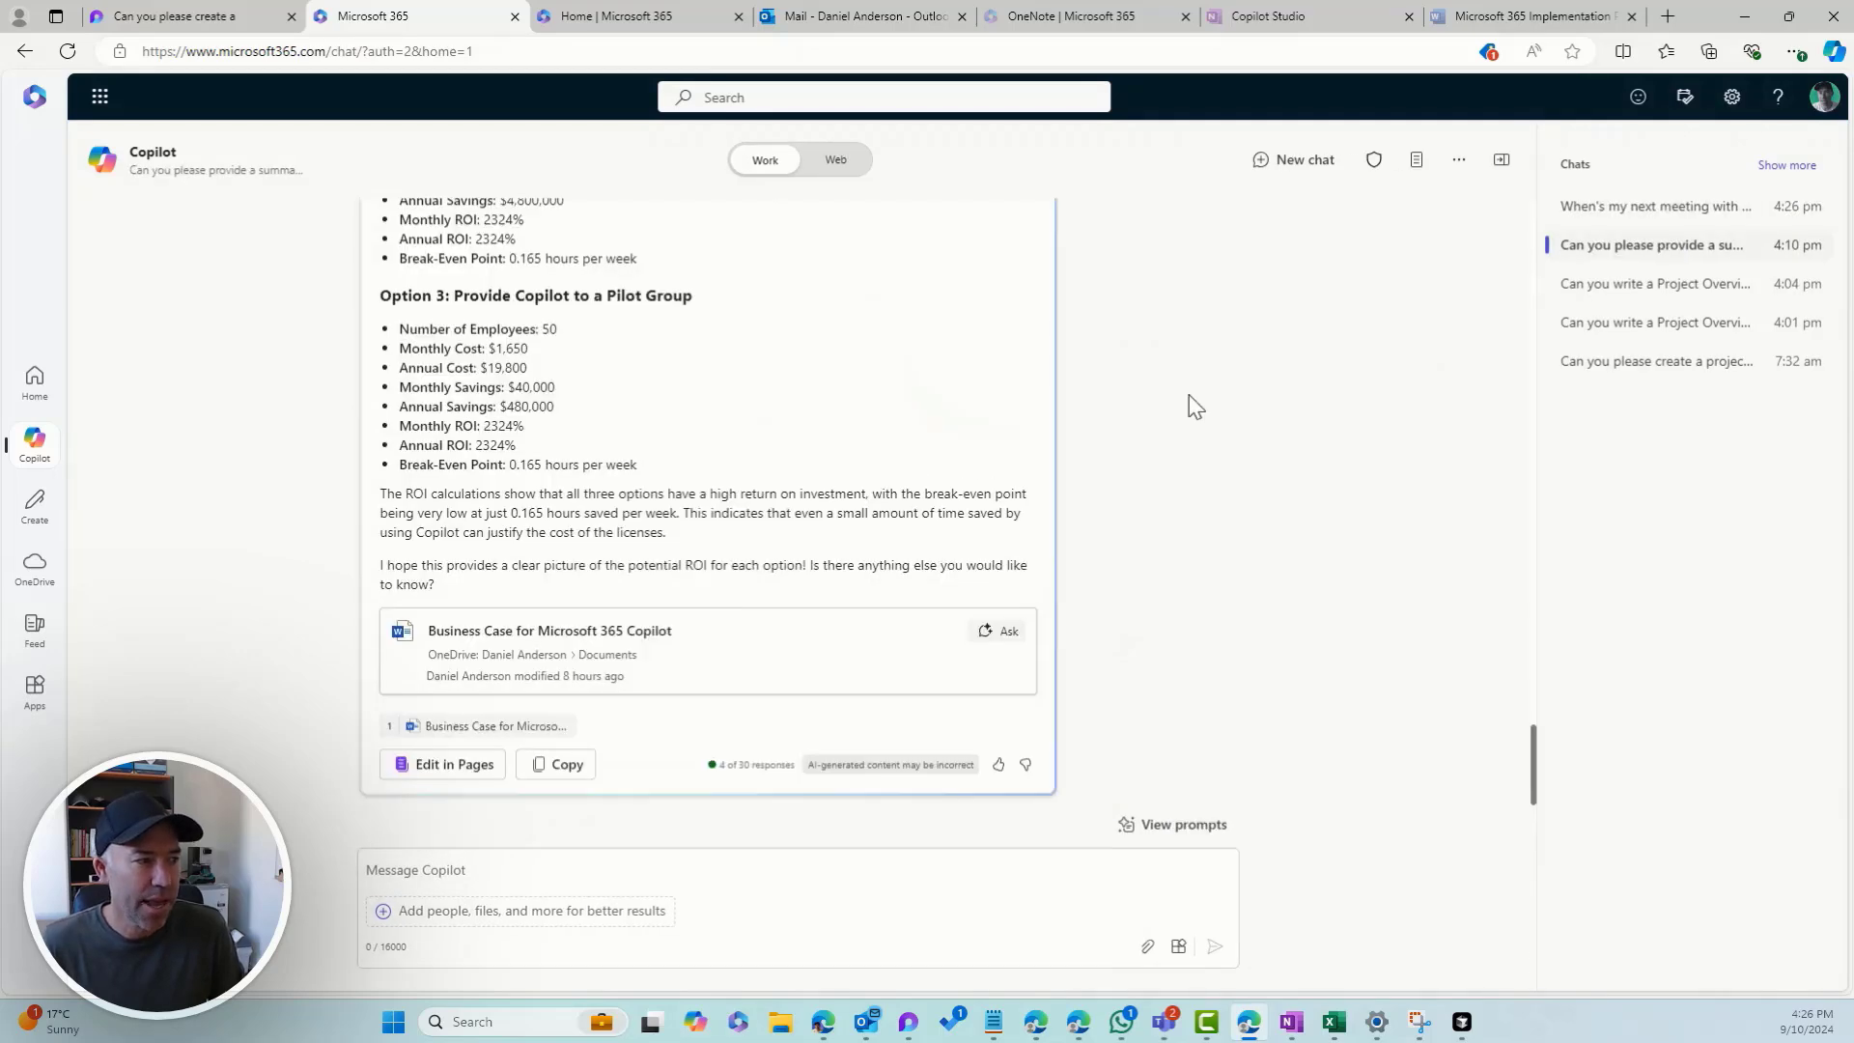
scroll(1128, 468, up, 10)
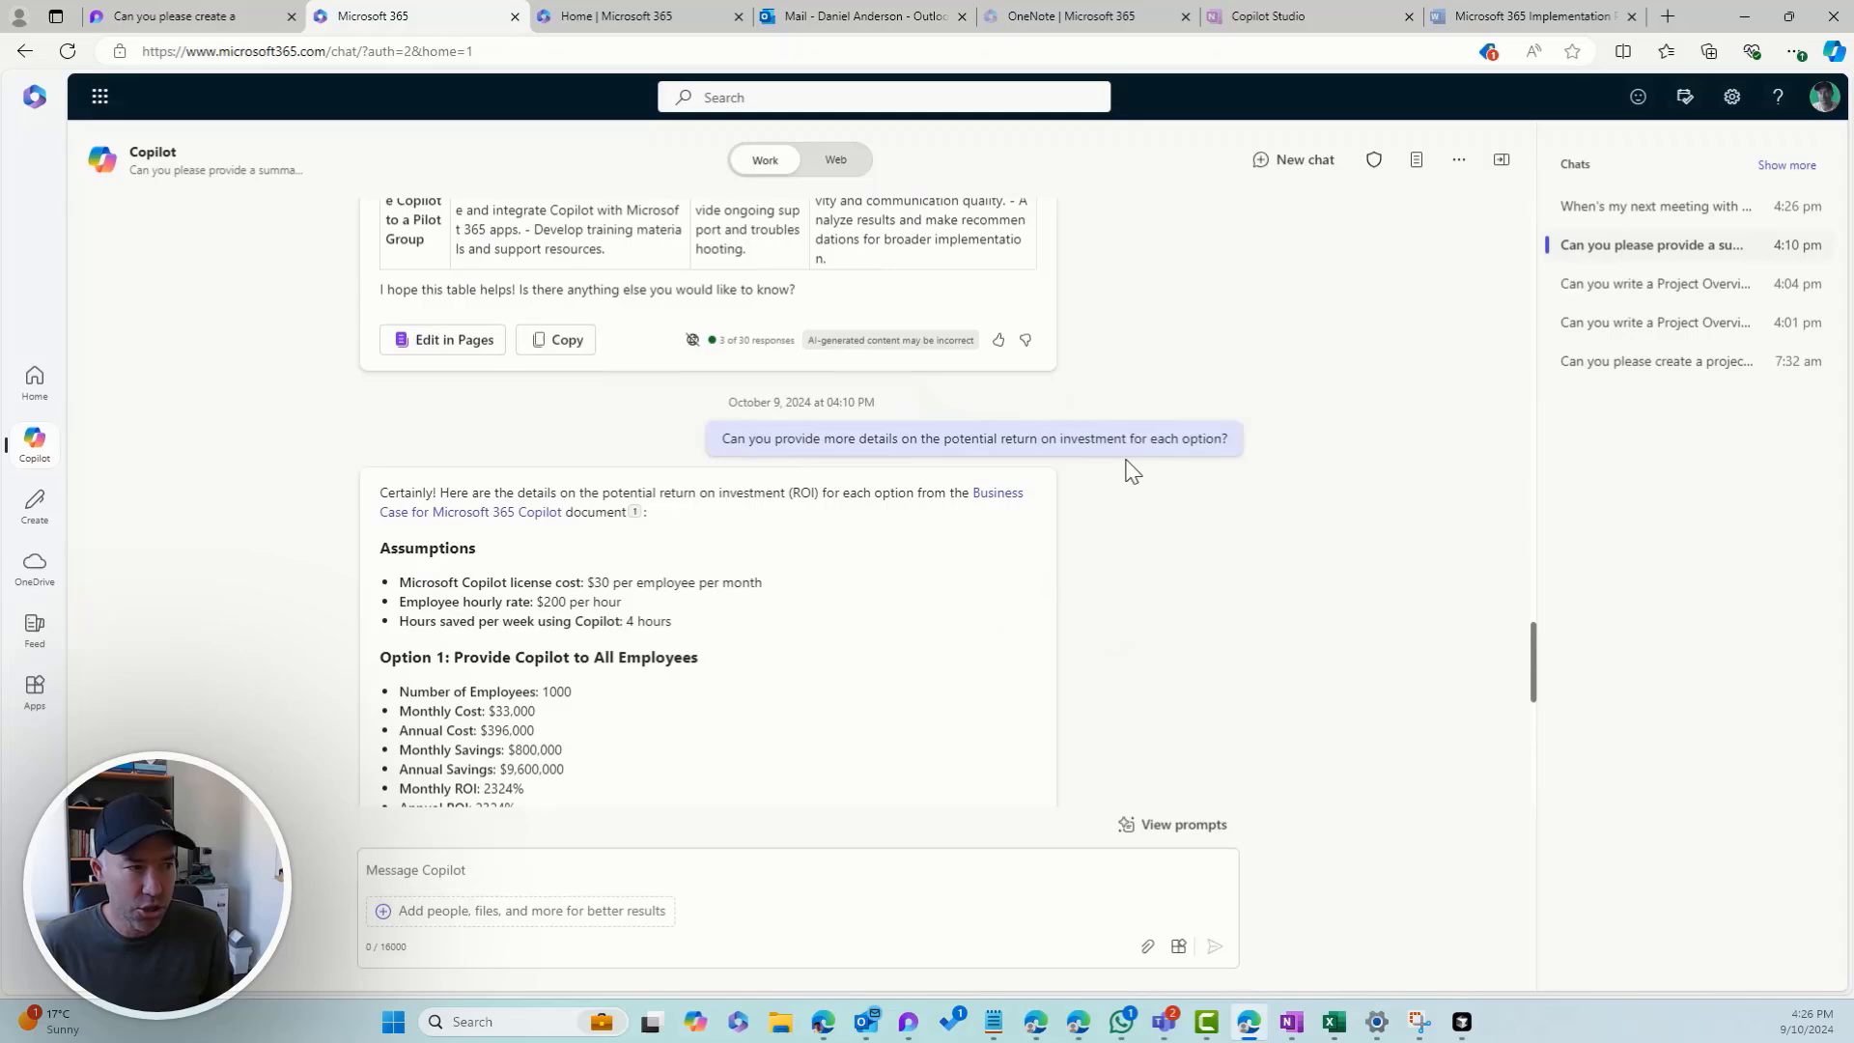
scroll(1128, 469, down, 8)
scroll(1132, 465, up, 15)
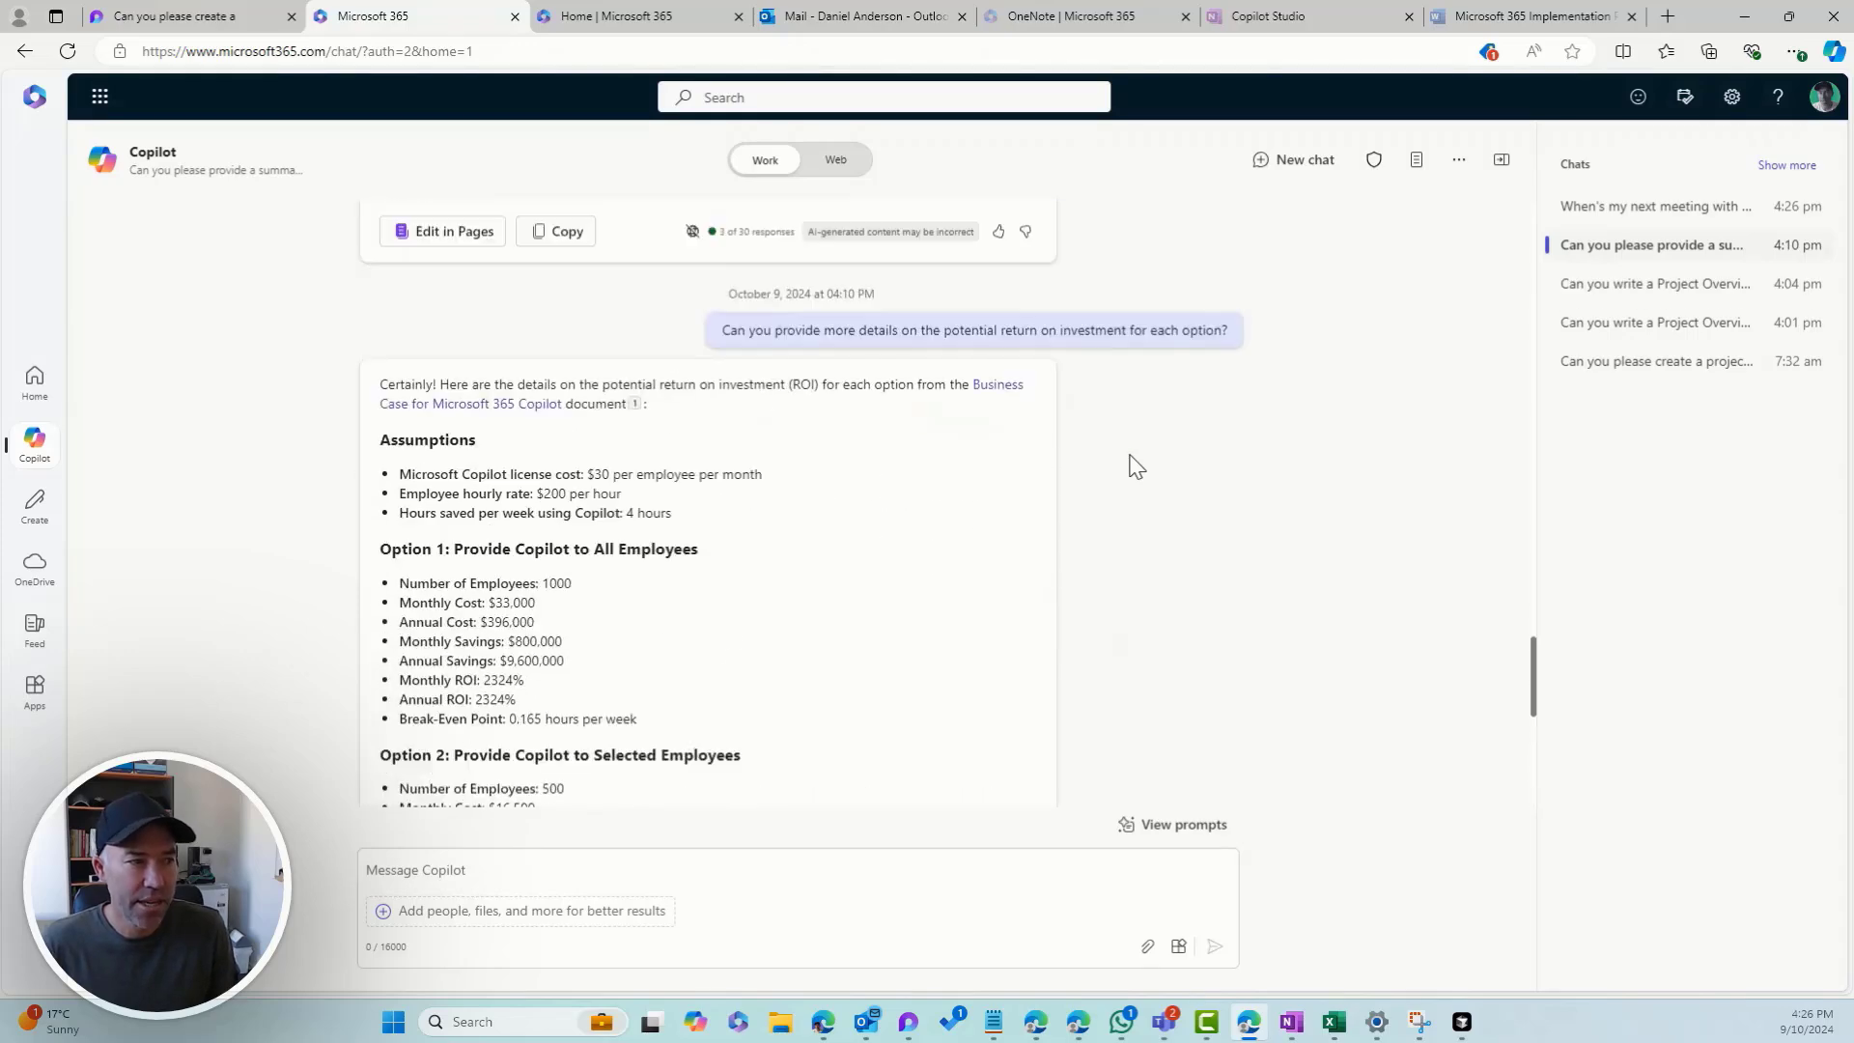
scroll(1136, 462, down, 12)
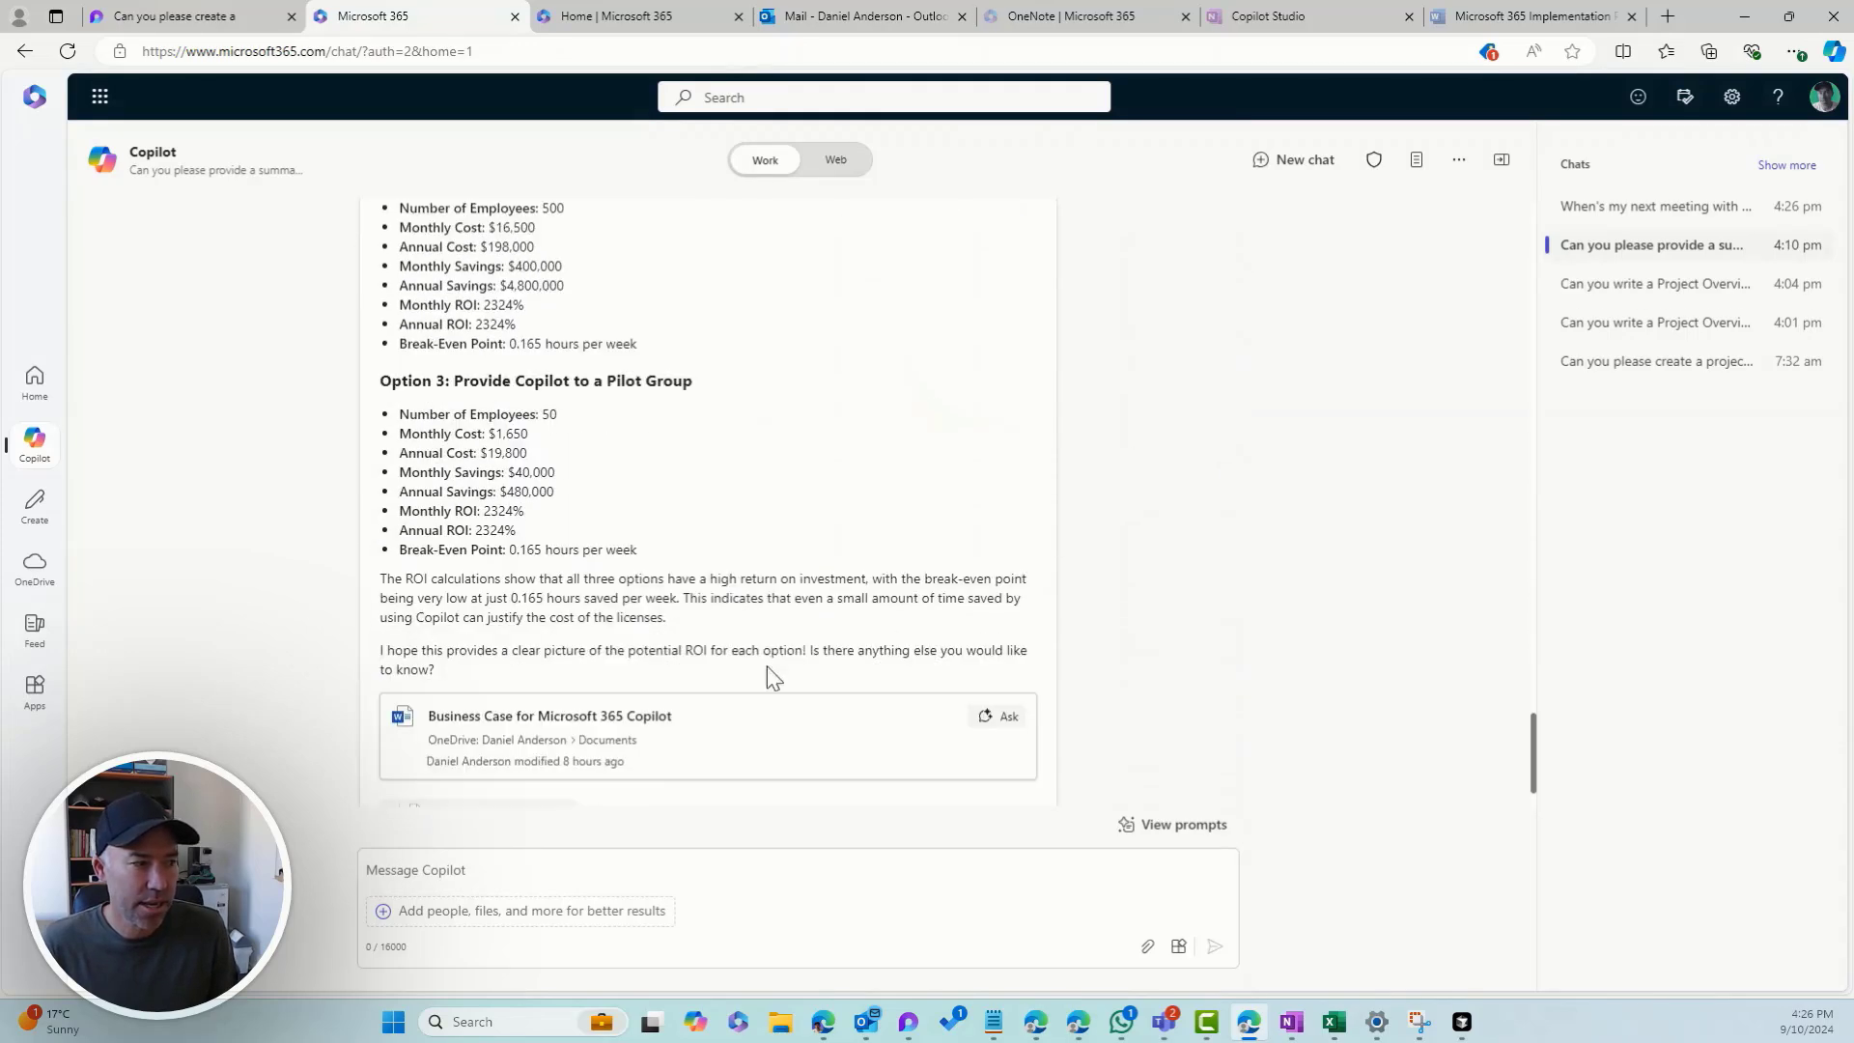
- Add the ROI answer to the Benefits of Microsoft 365 Copilot page and check its end
click(432, 755)
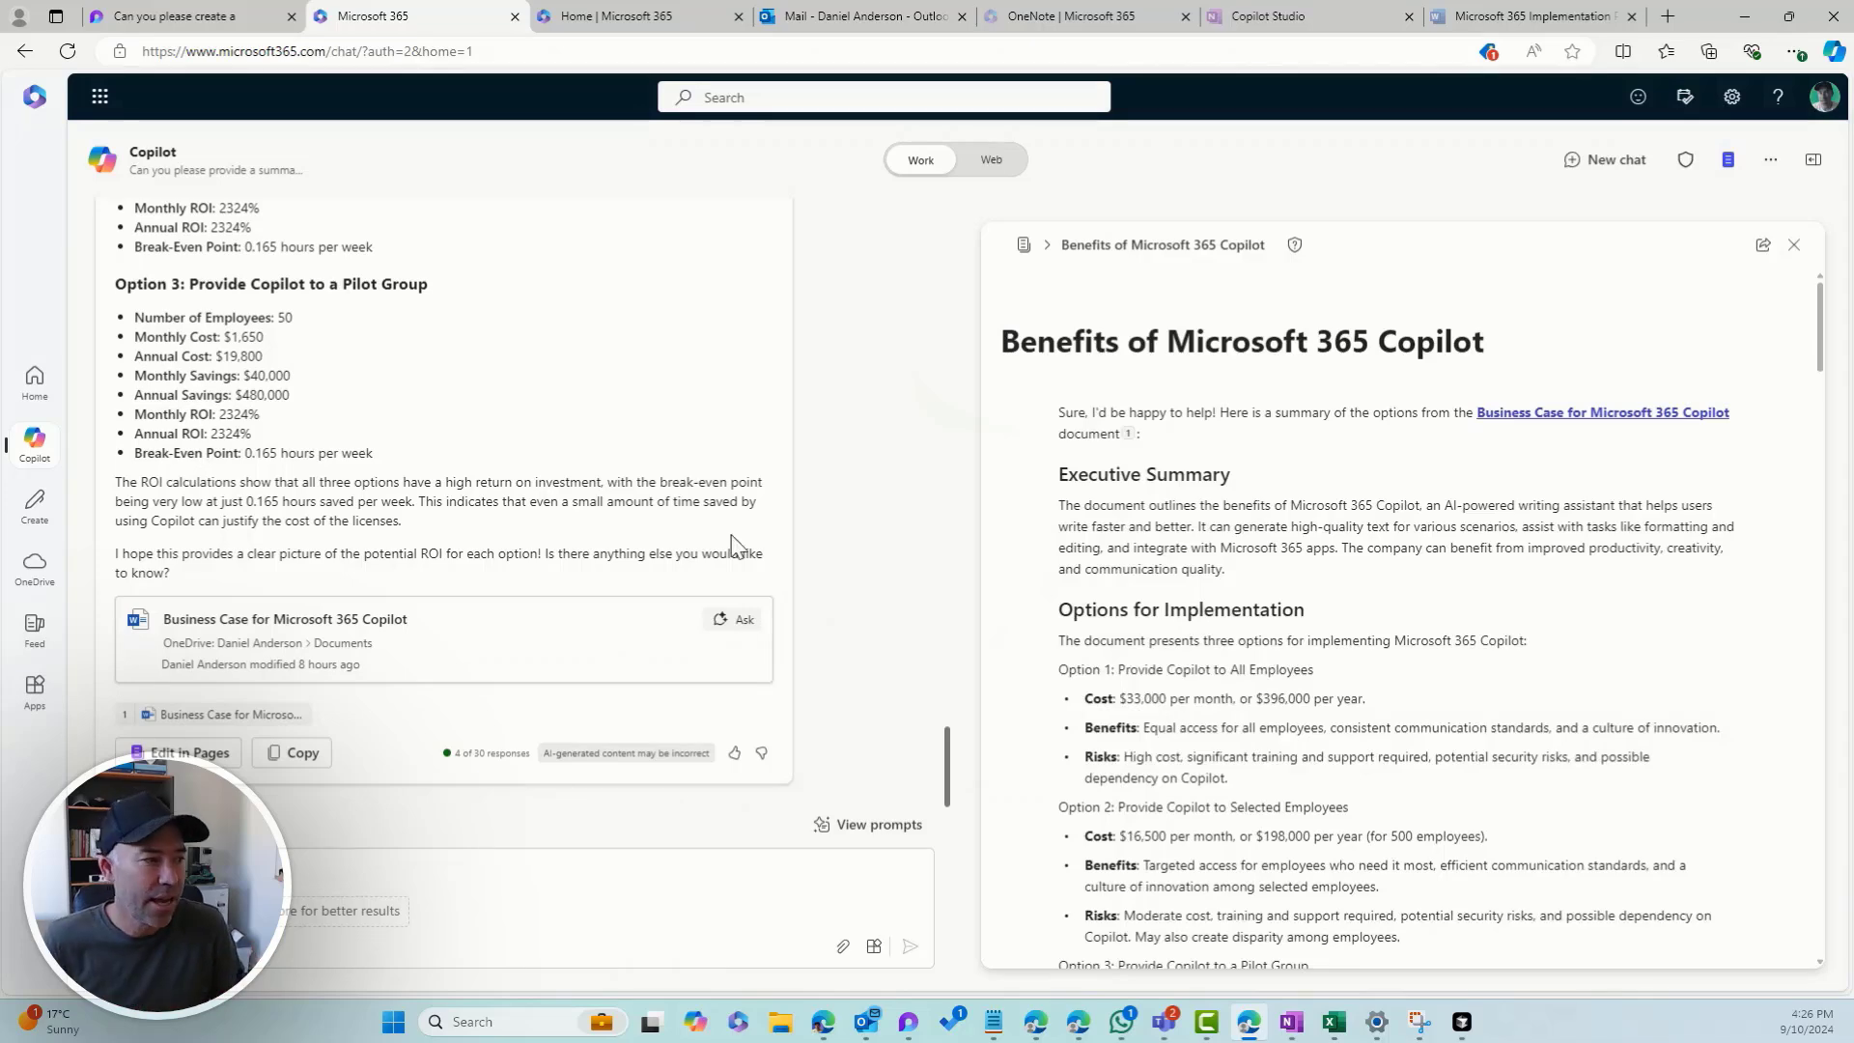
scroll(1681, 449, down, 20)
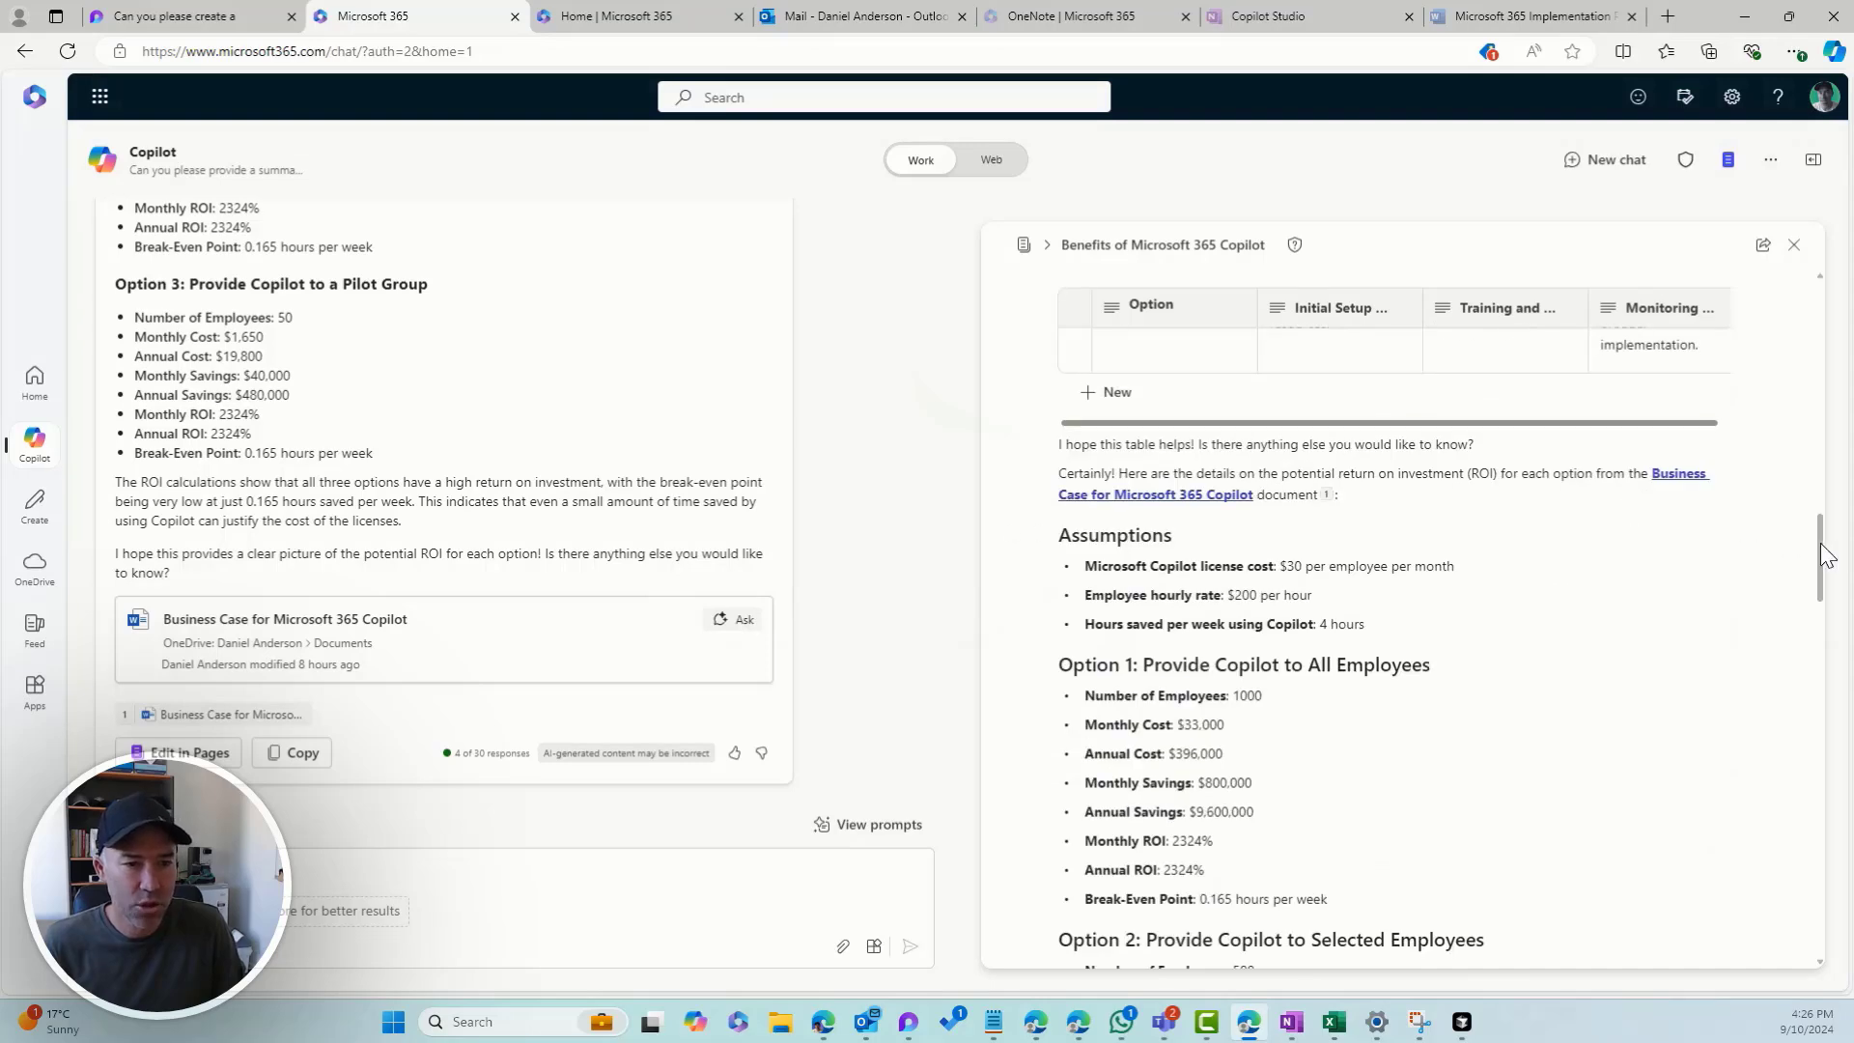
drag(1821, 555, 1760, 990)
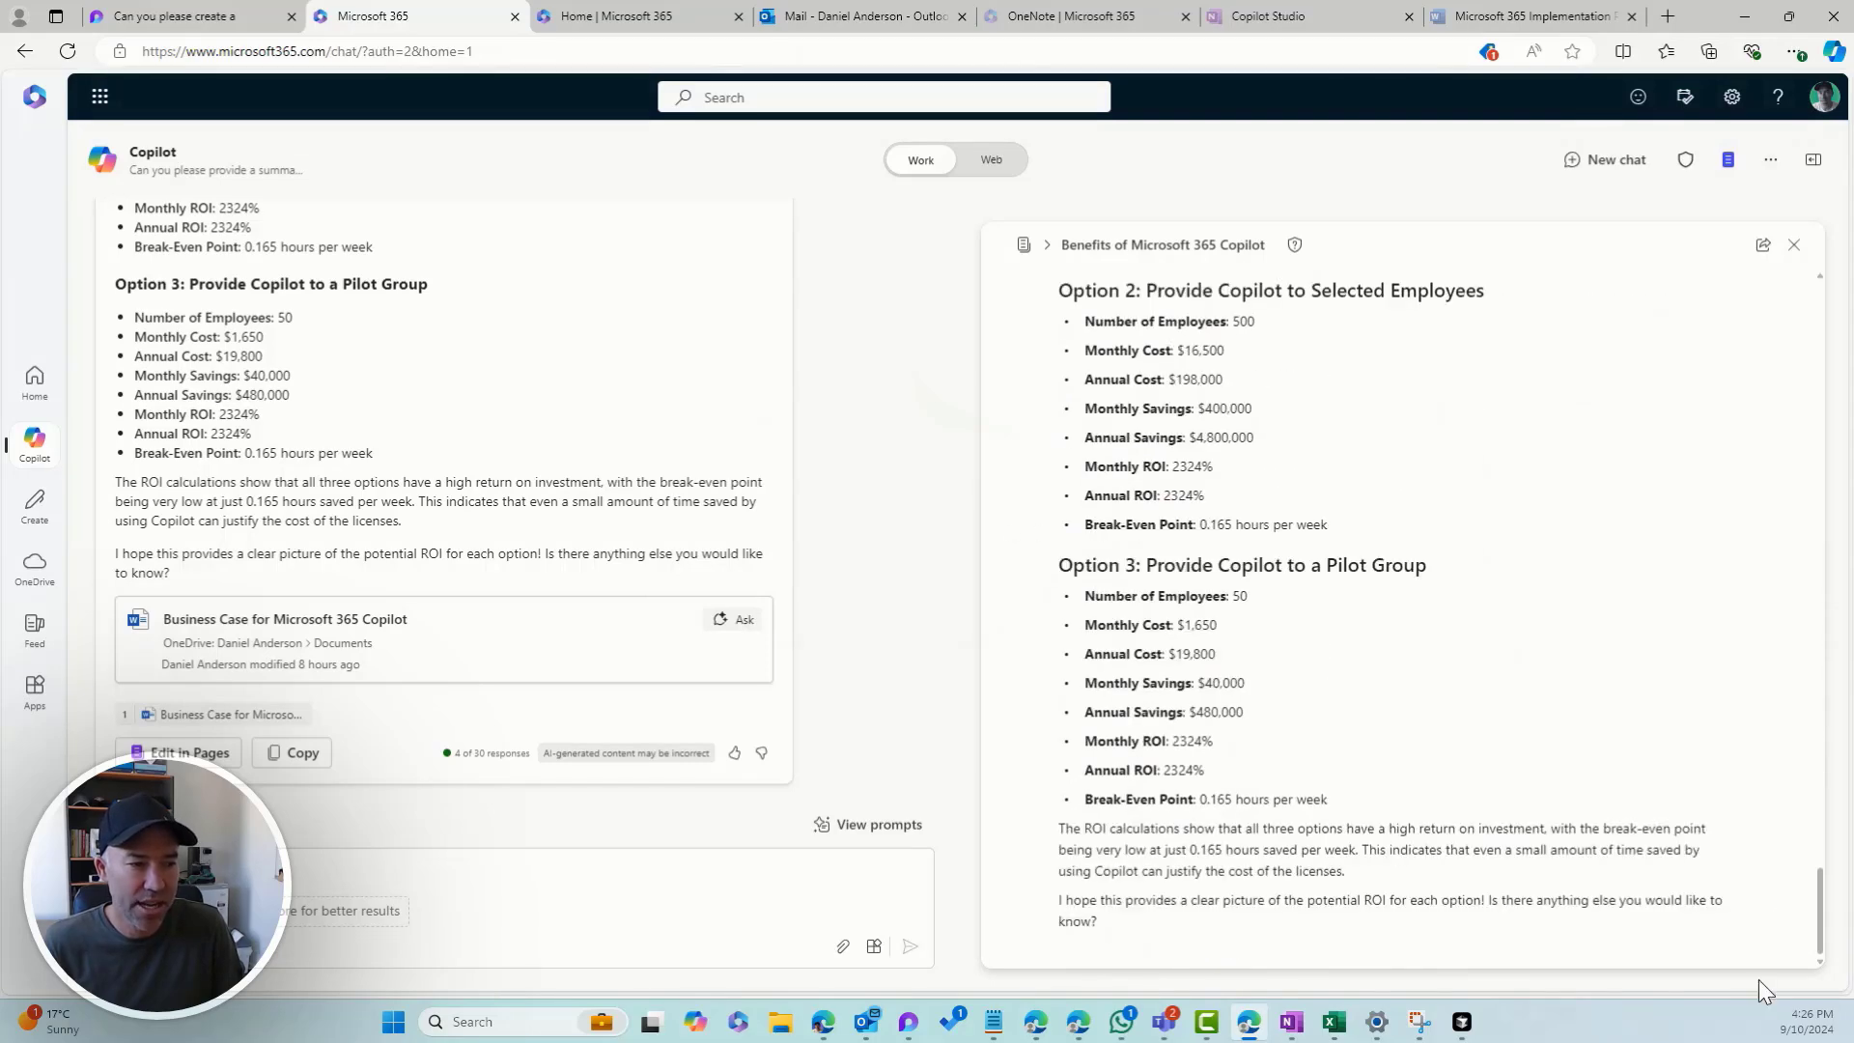
click(1128, 918)
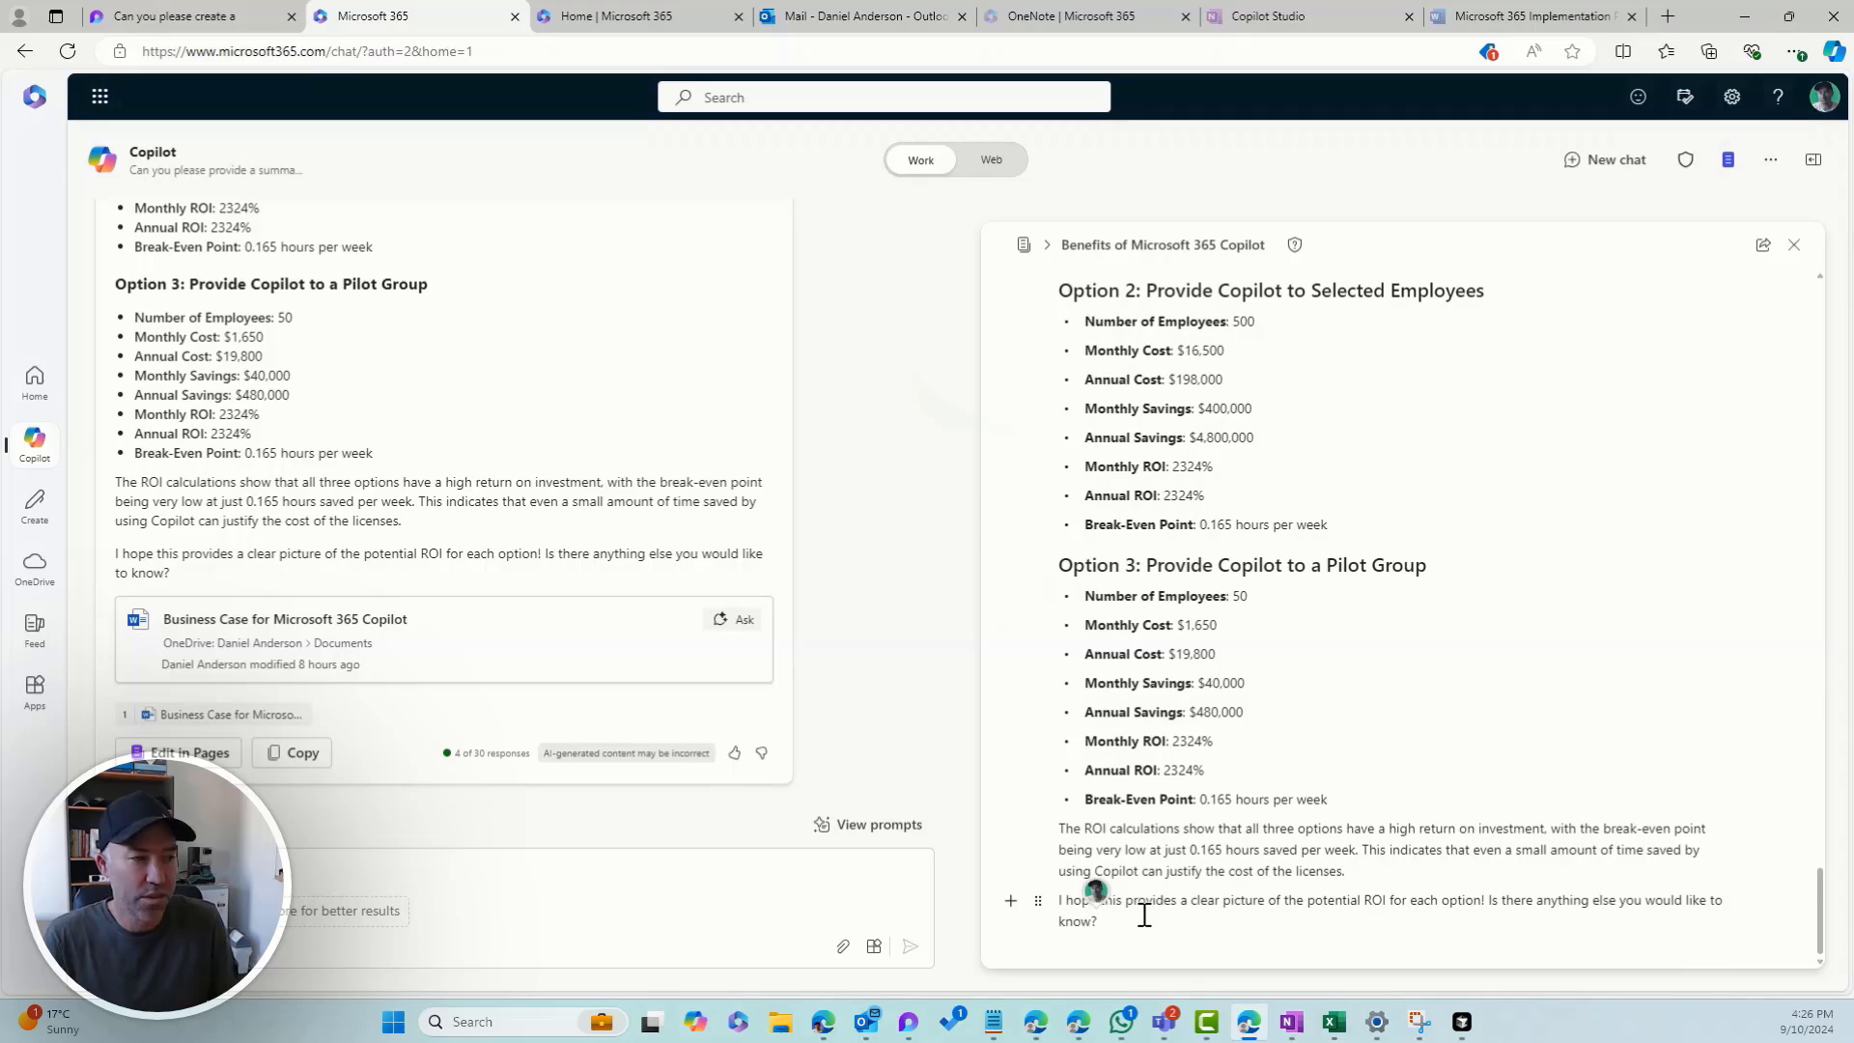
click(327, 876)
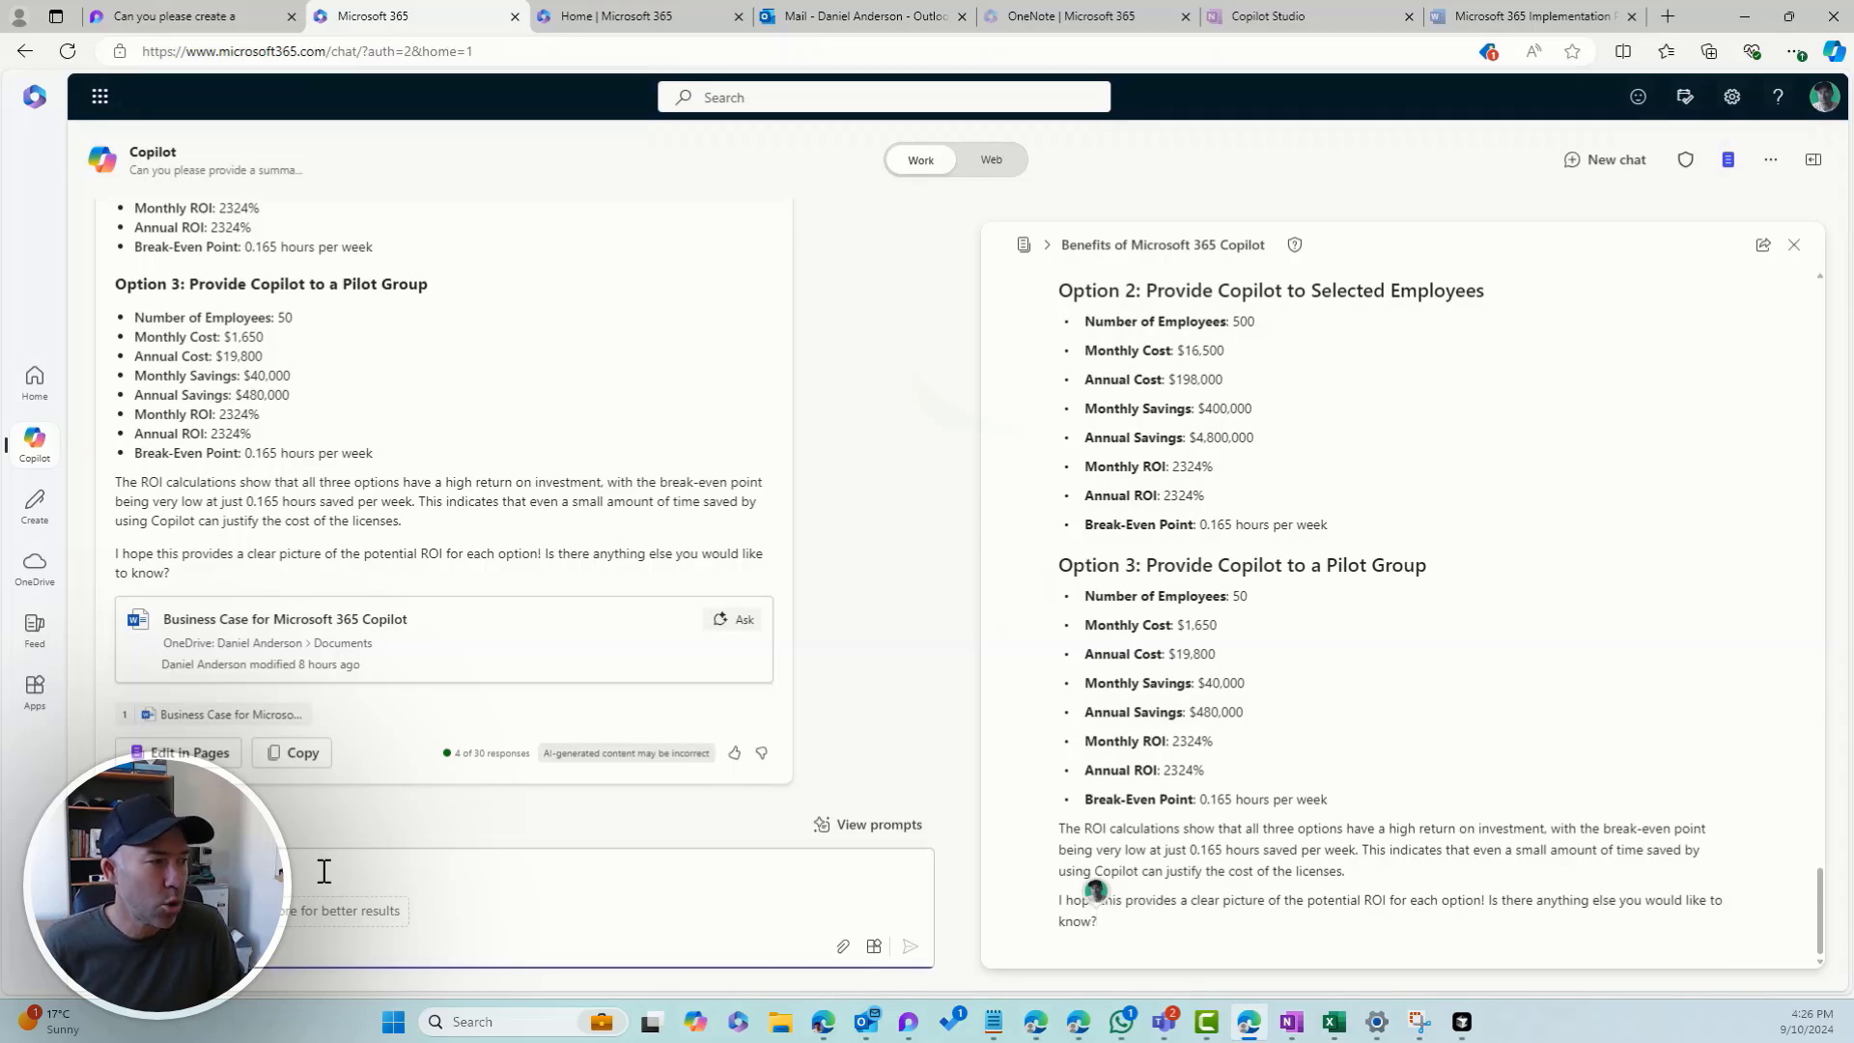
scroll(430, 723, up, 4)
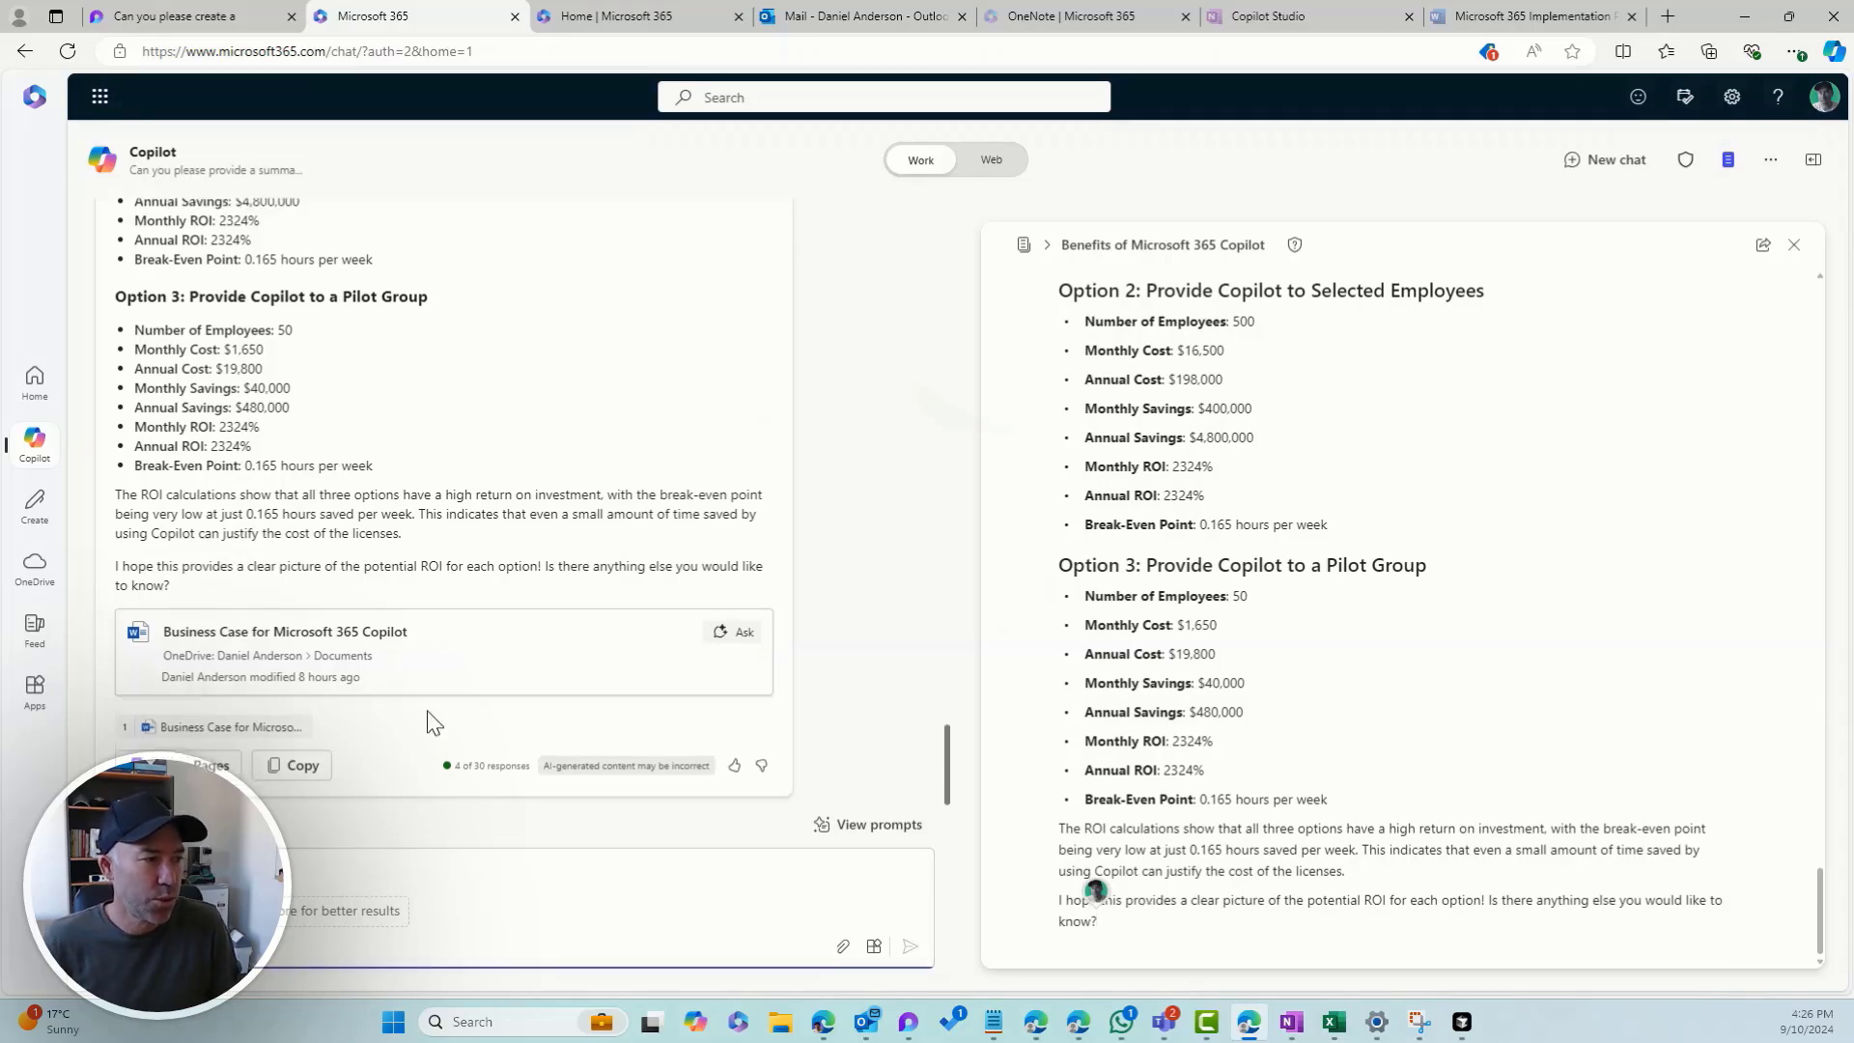
scroll(429, 722, down, 4)
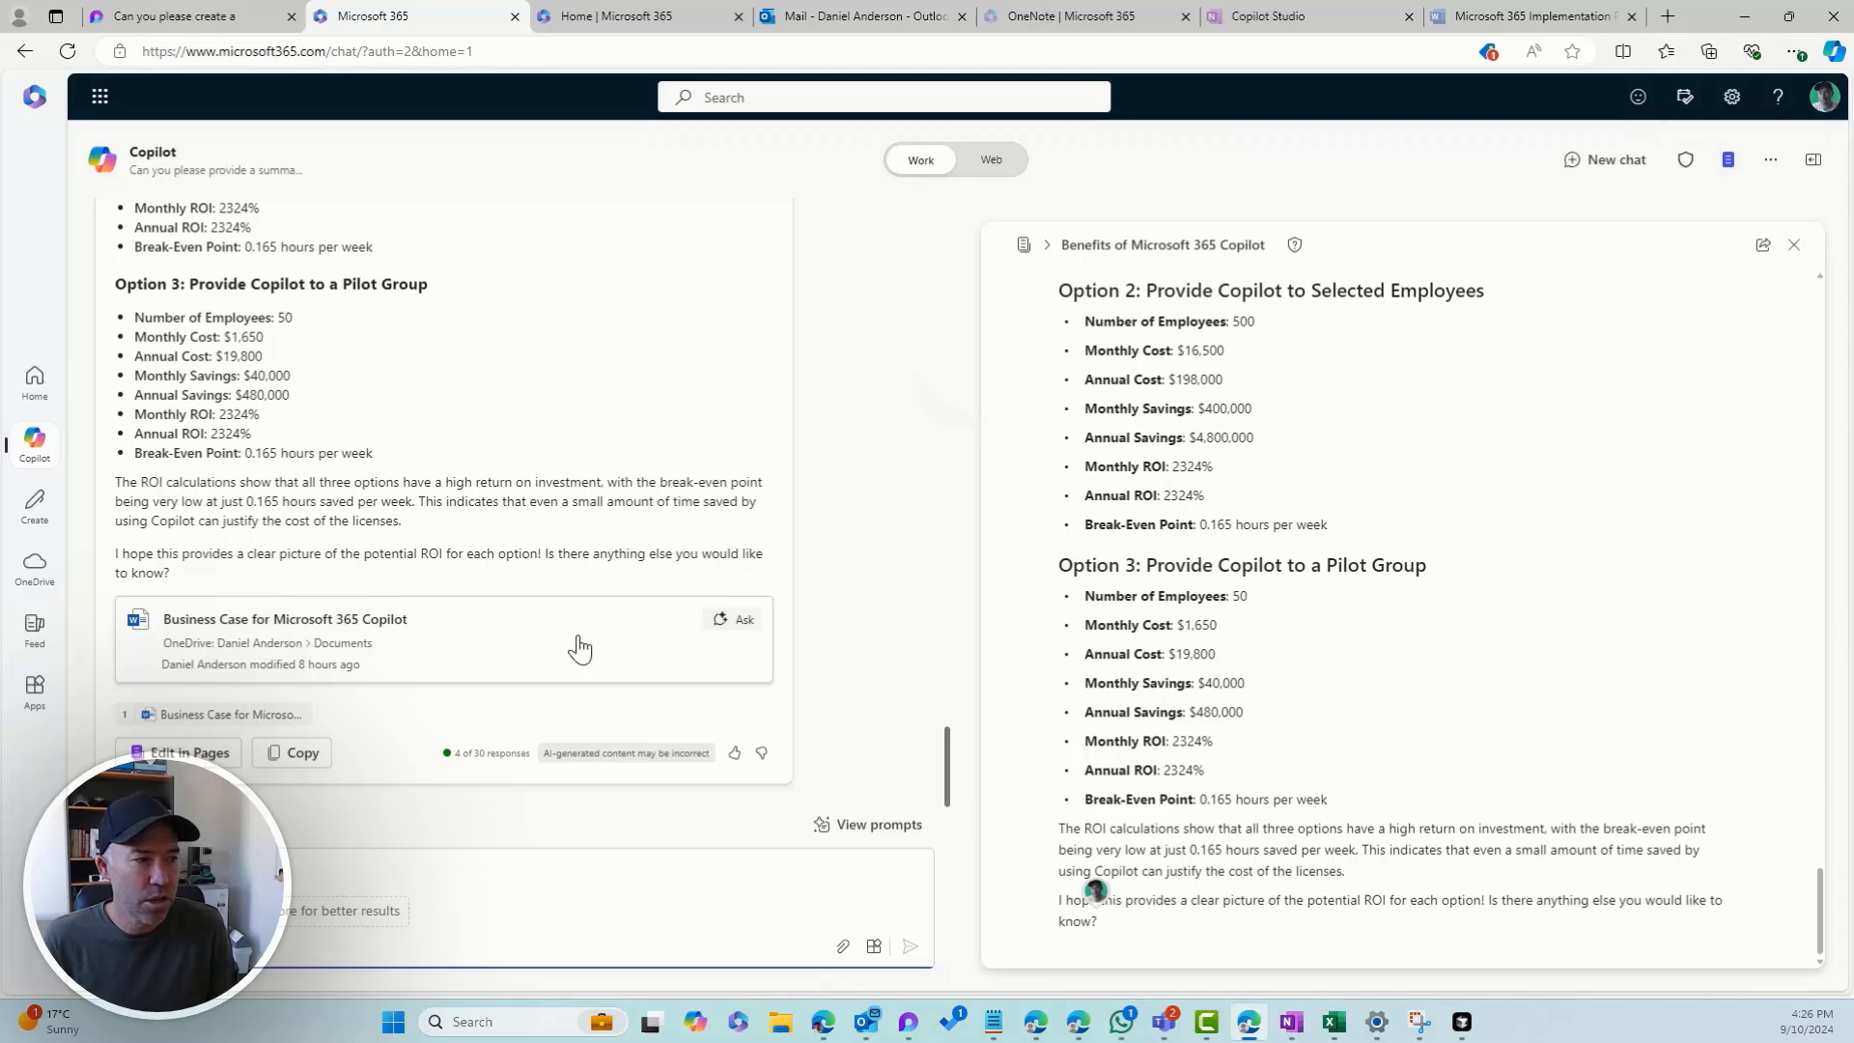
- Ask Copilot to list key points of the Business Case for Microsoft 365 Copilot document
click(729, 623)
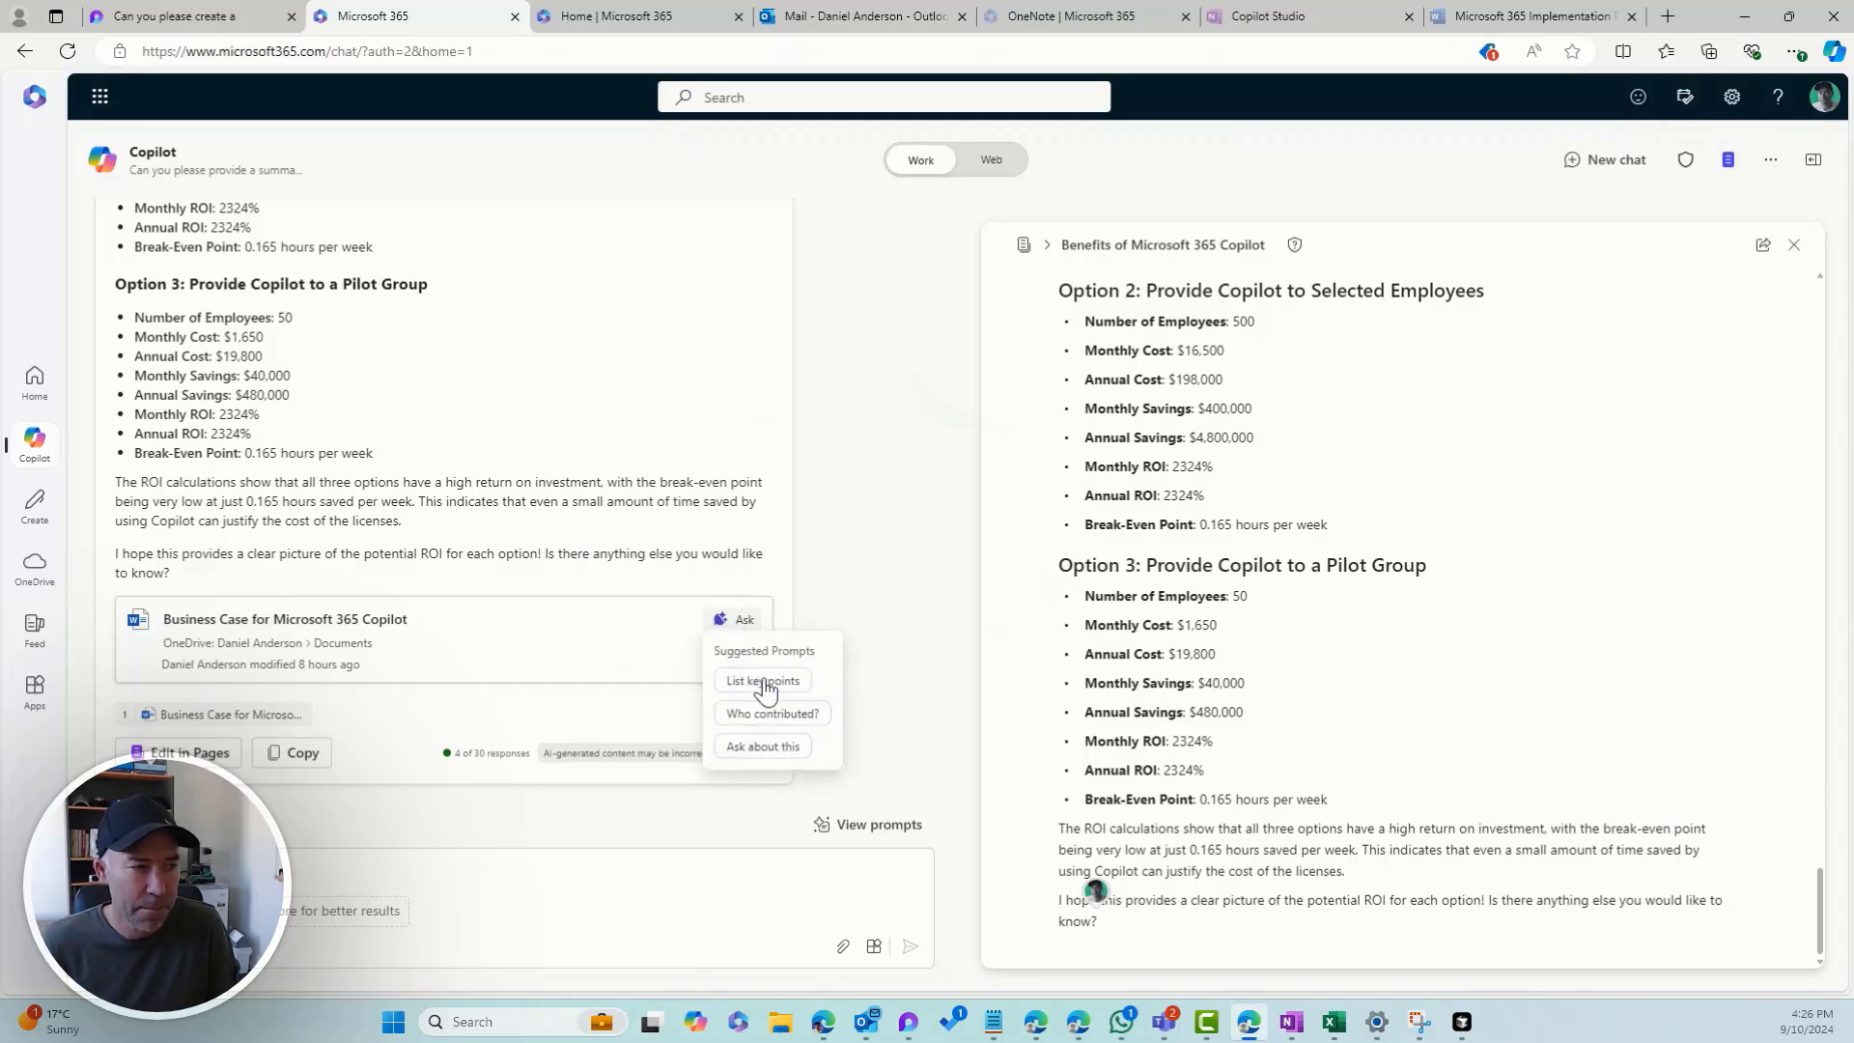
click(763, 683)
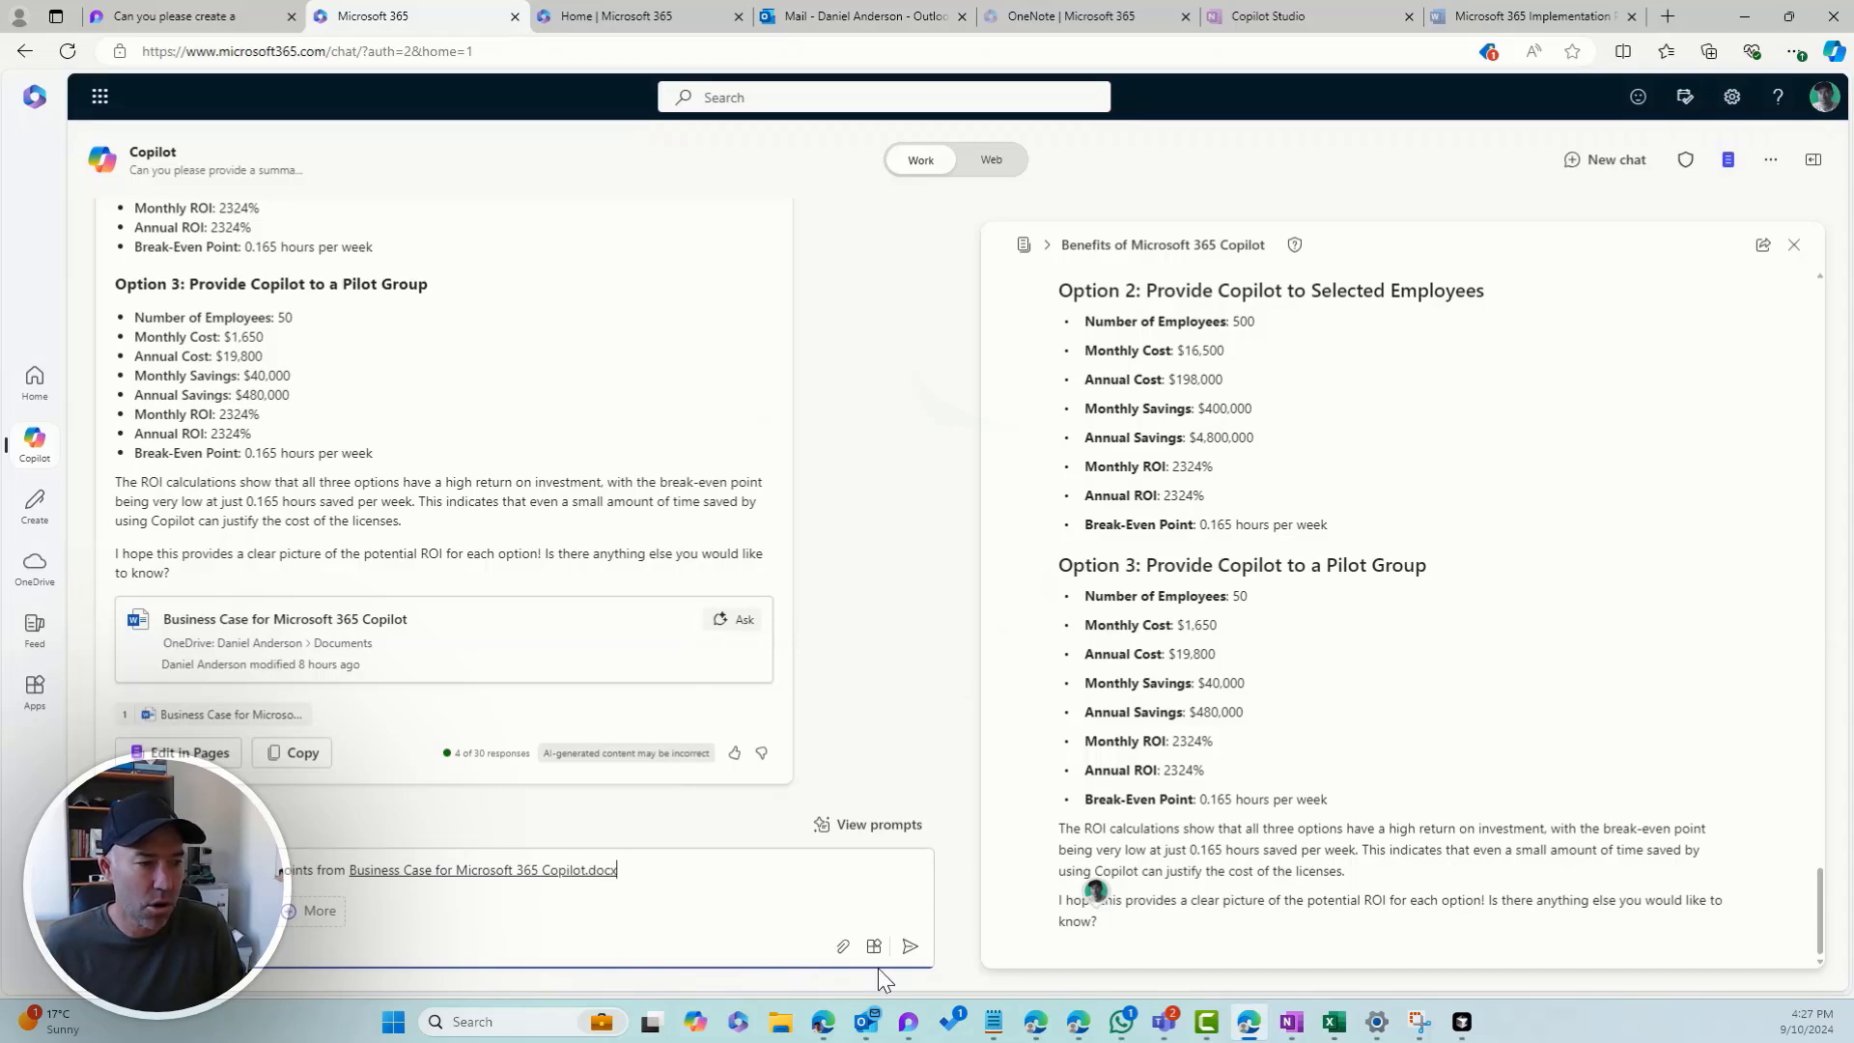
click(905, 948)
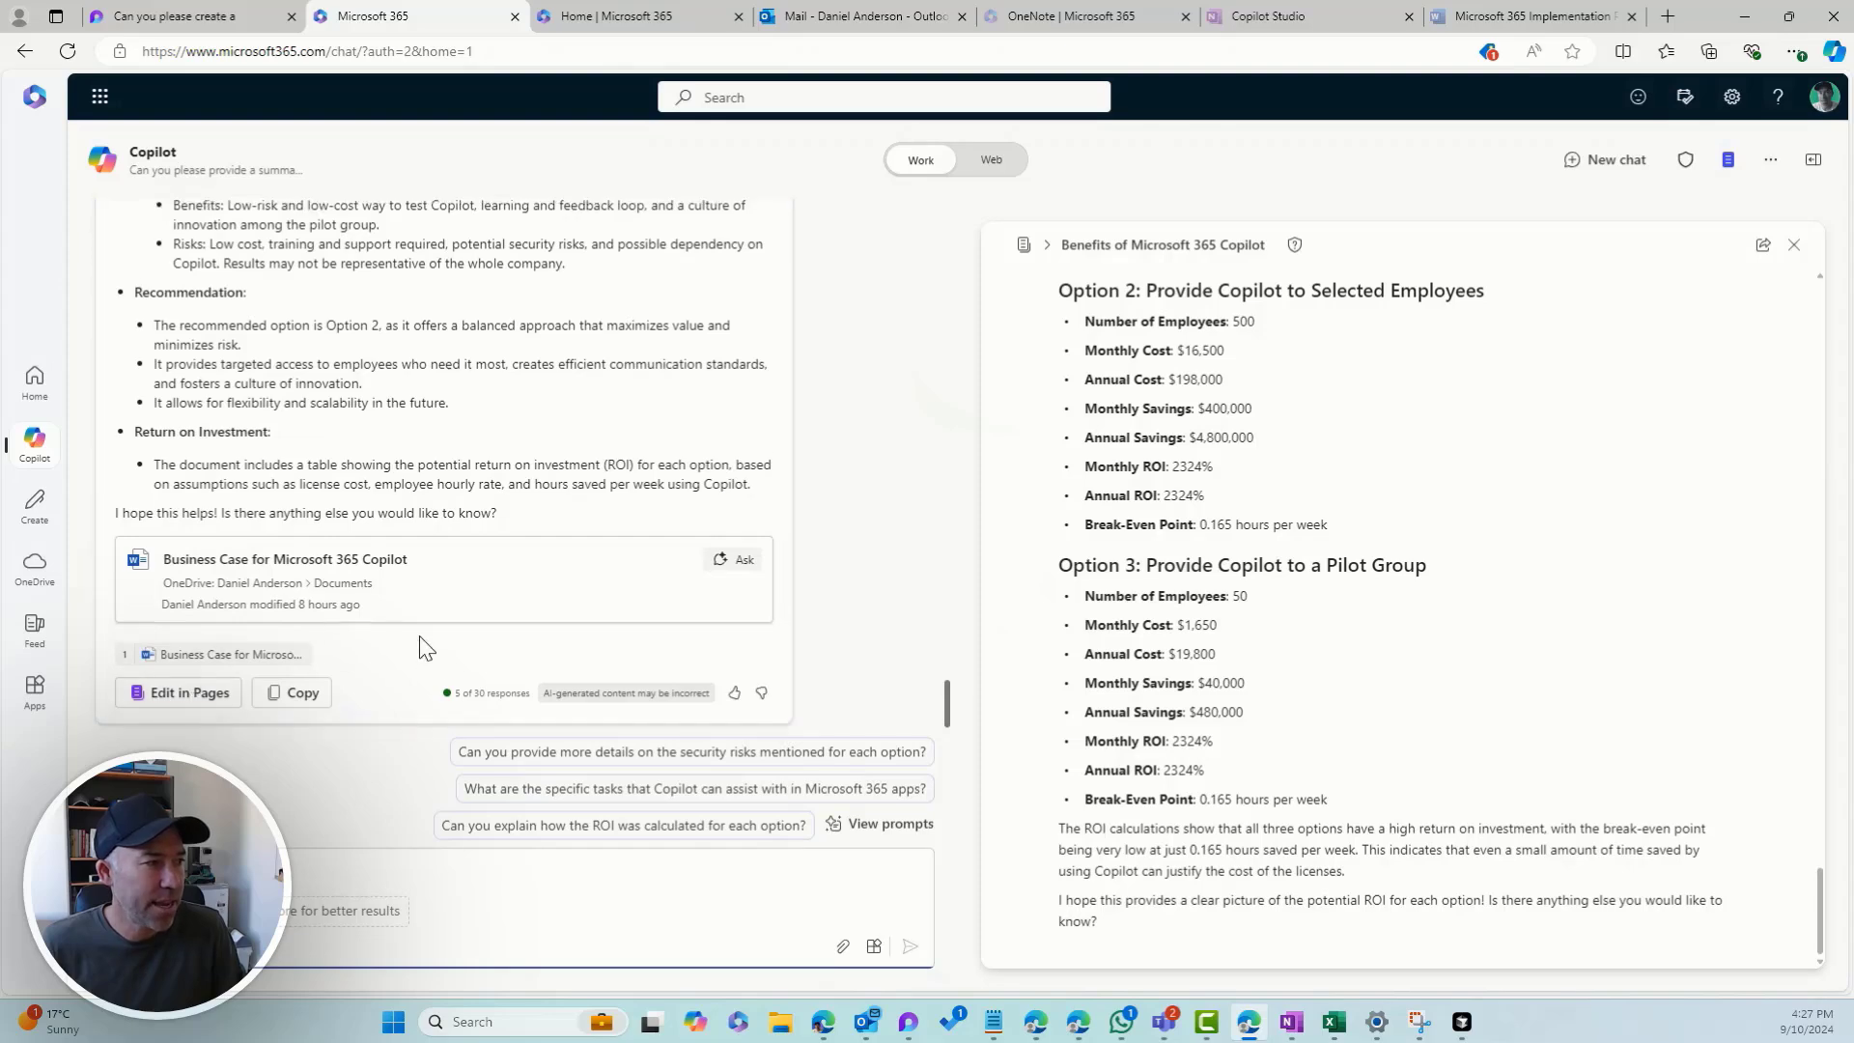
- Add the key-points answer to the Benefits page below the ROI section
scroll(420, 646, up, 3)
scroll(422, 648, down, 3)
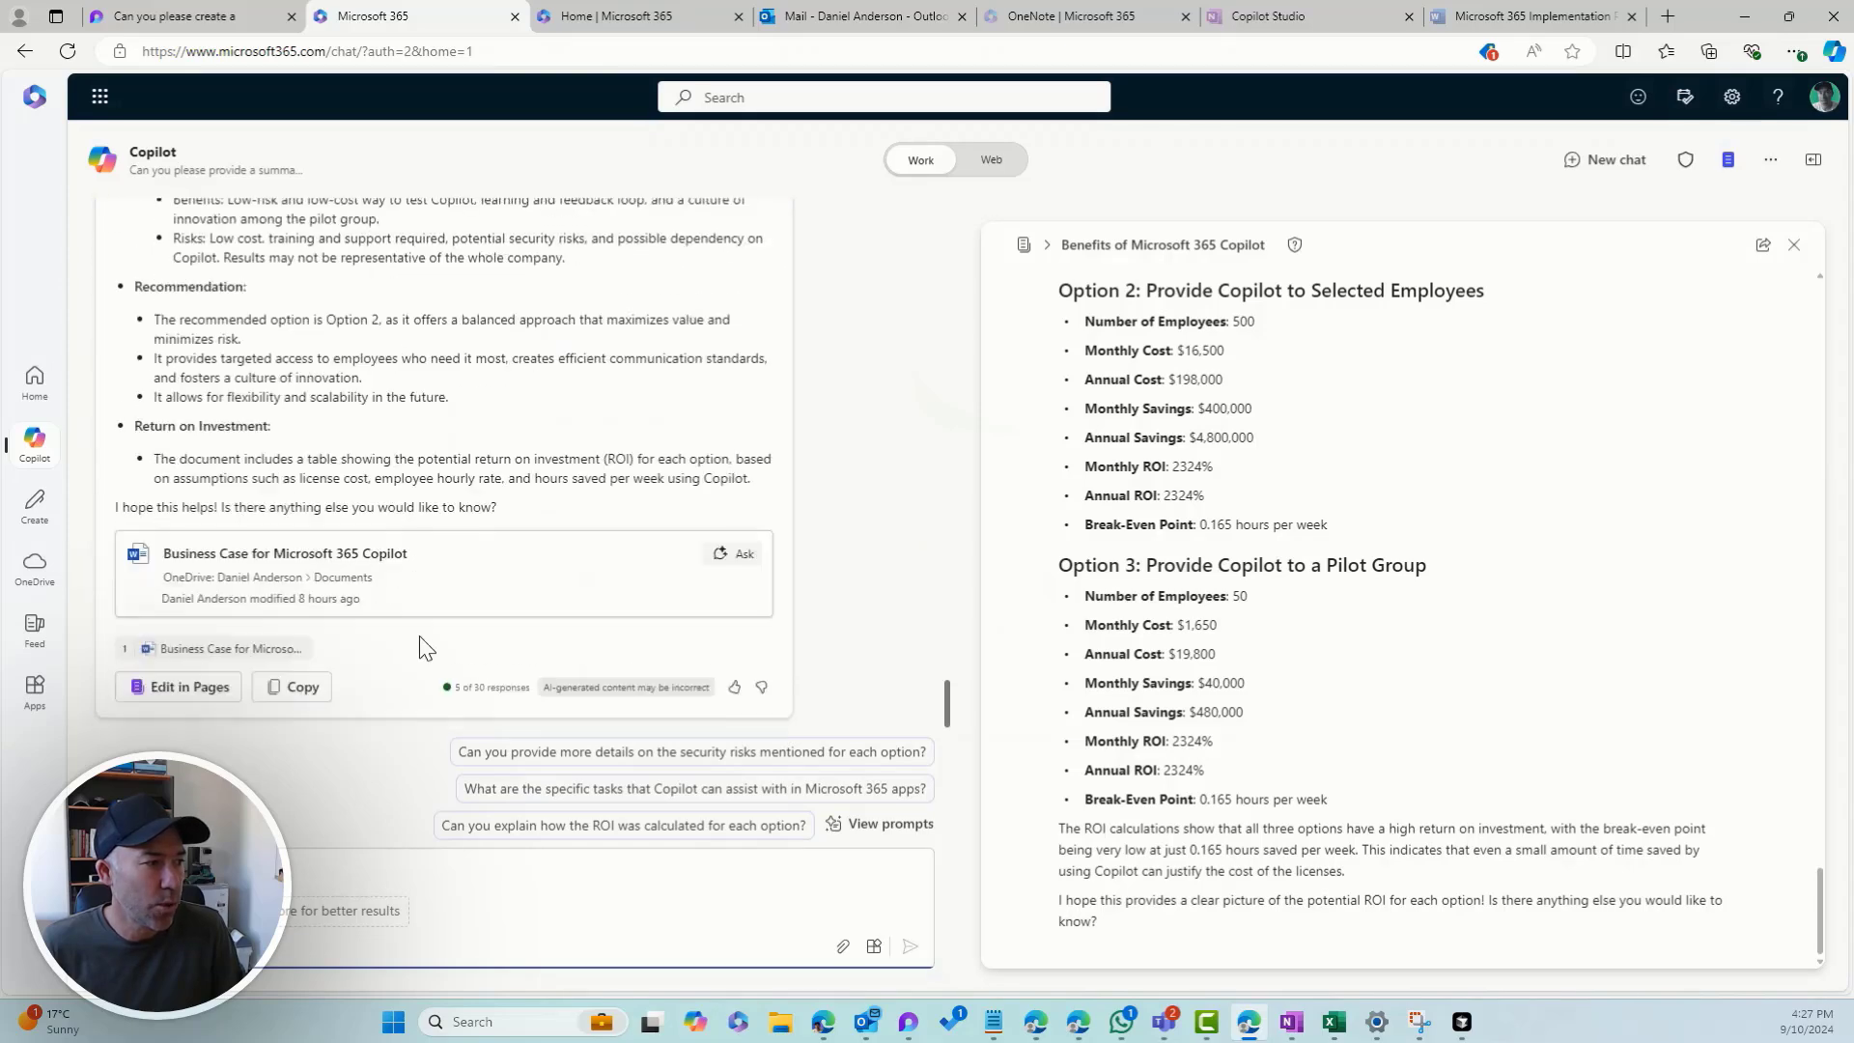
click(179, 675)
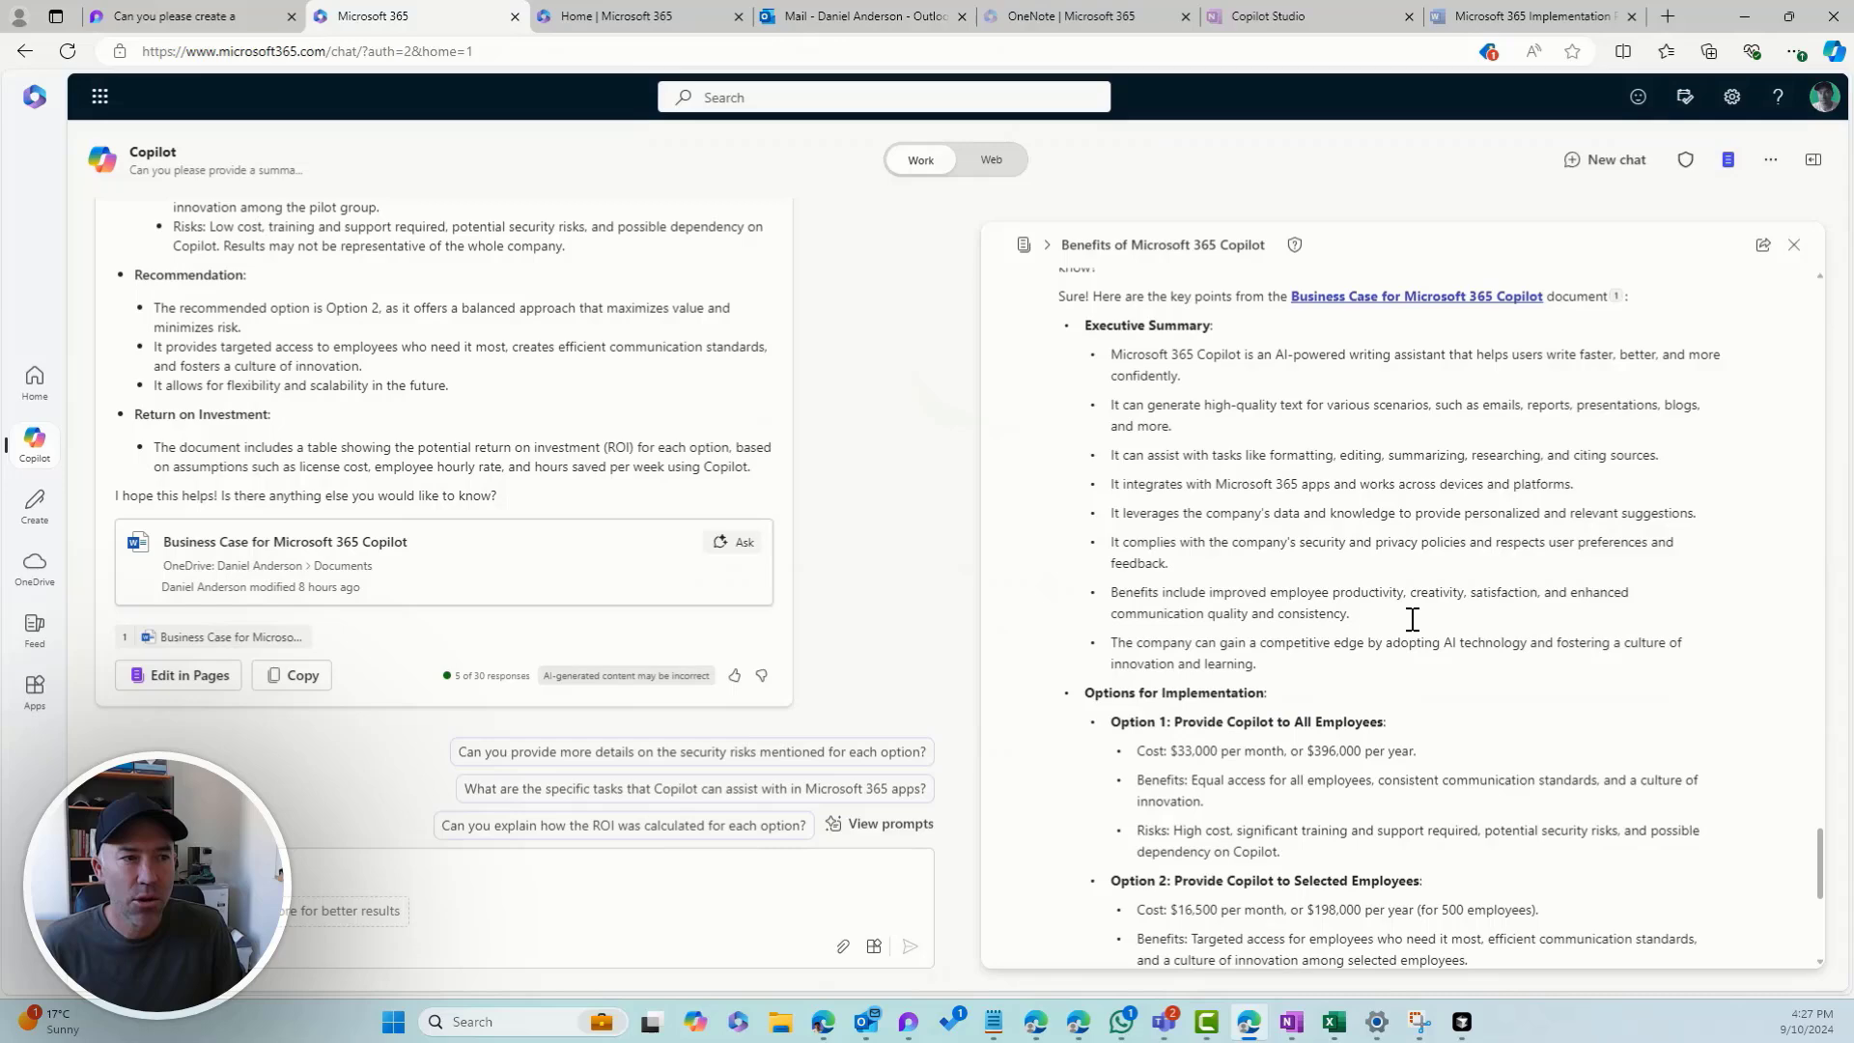
scroll(1314, 592, up, 3)
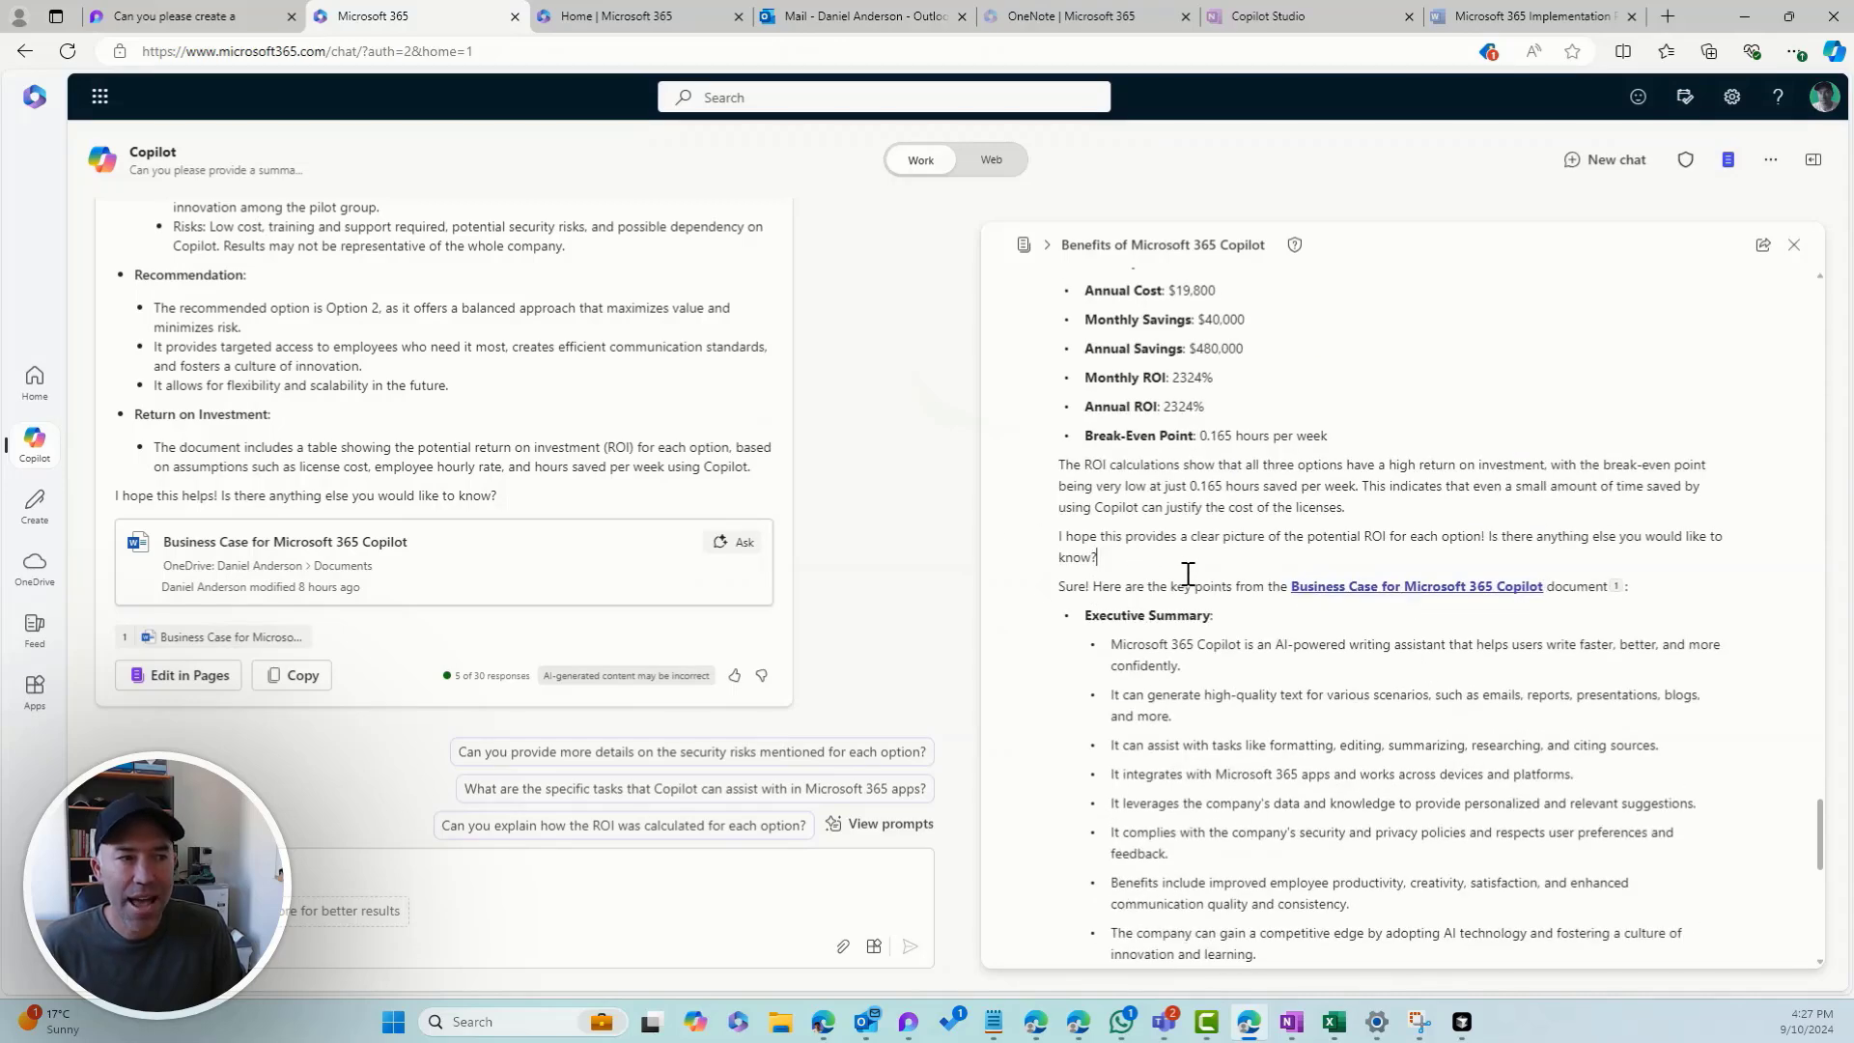
scroll(1196, 575, down, 8)
scroll(1196, 570, down, 1)
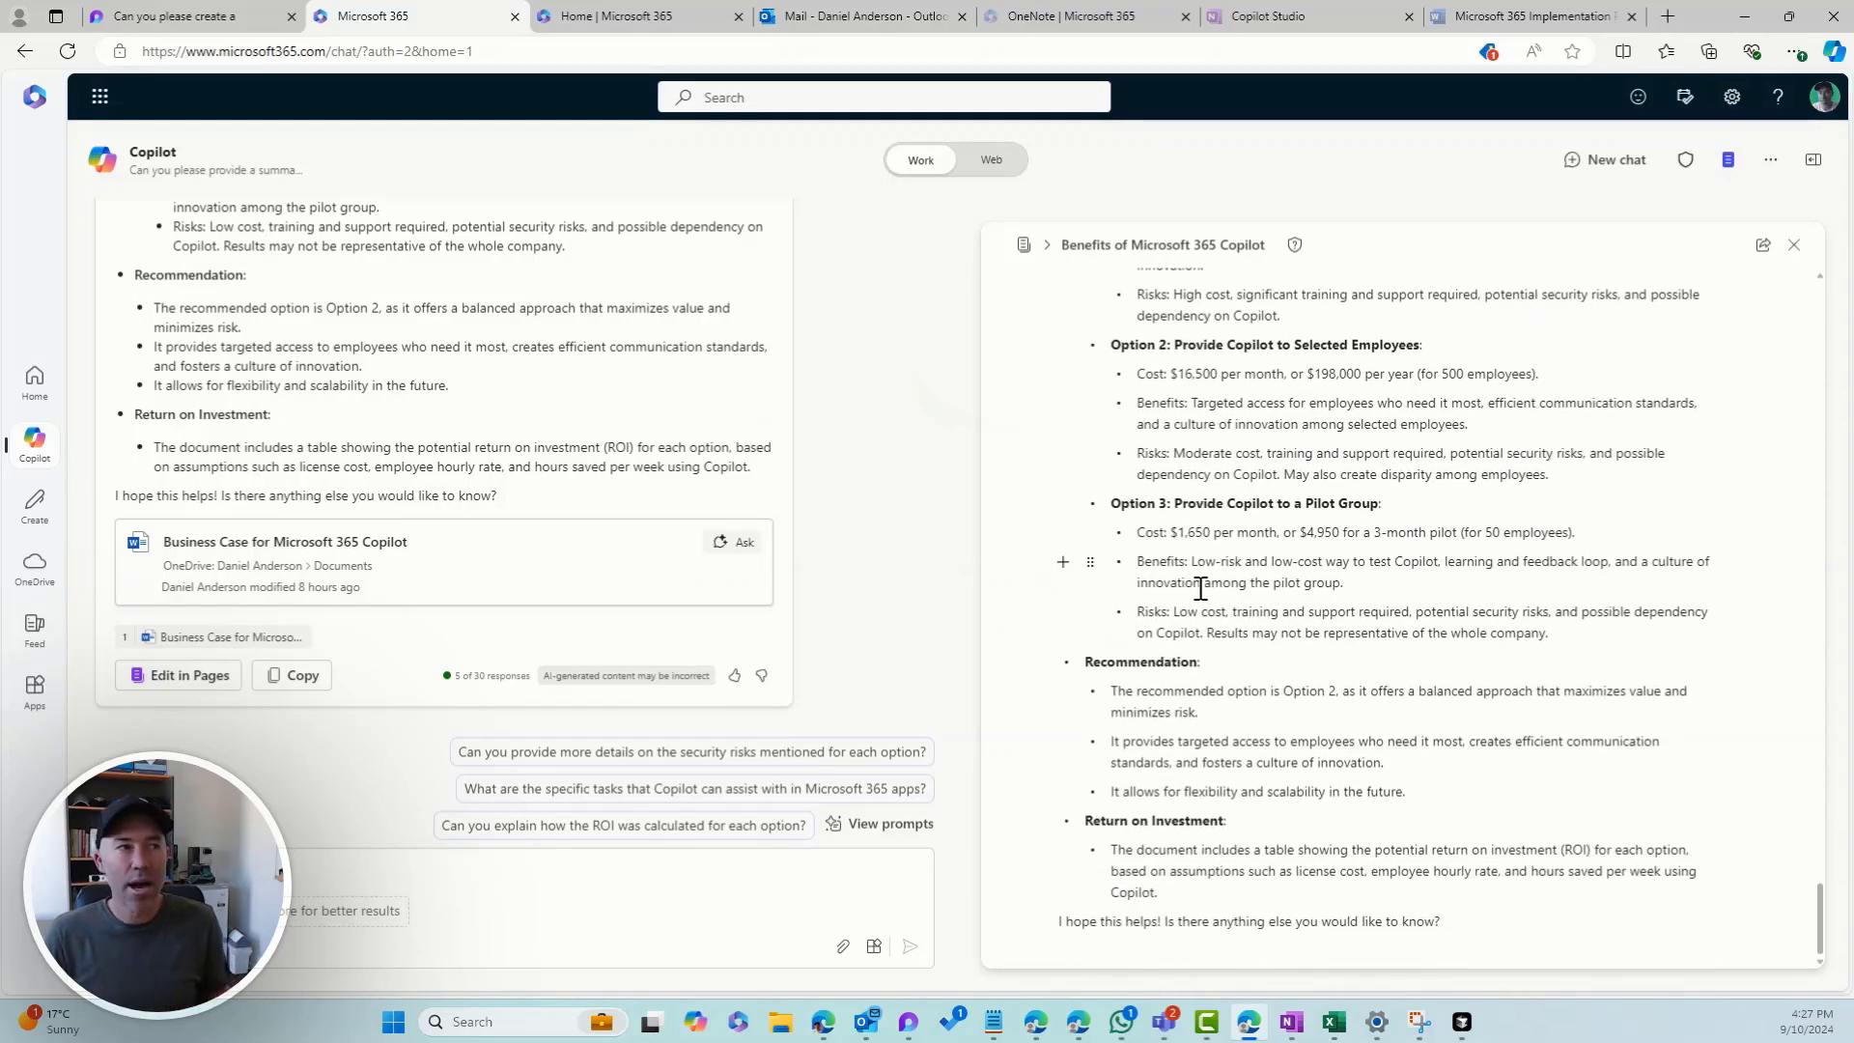
scroll(1197, 580, up, 5)
scroll(1200, 589, up, 5)
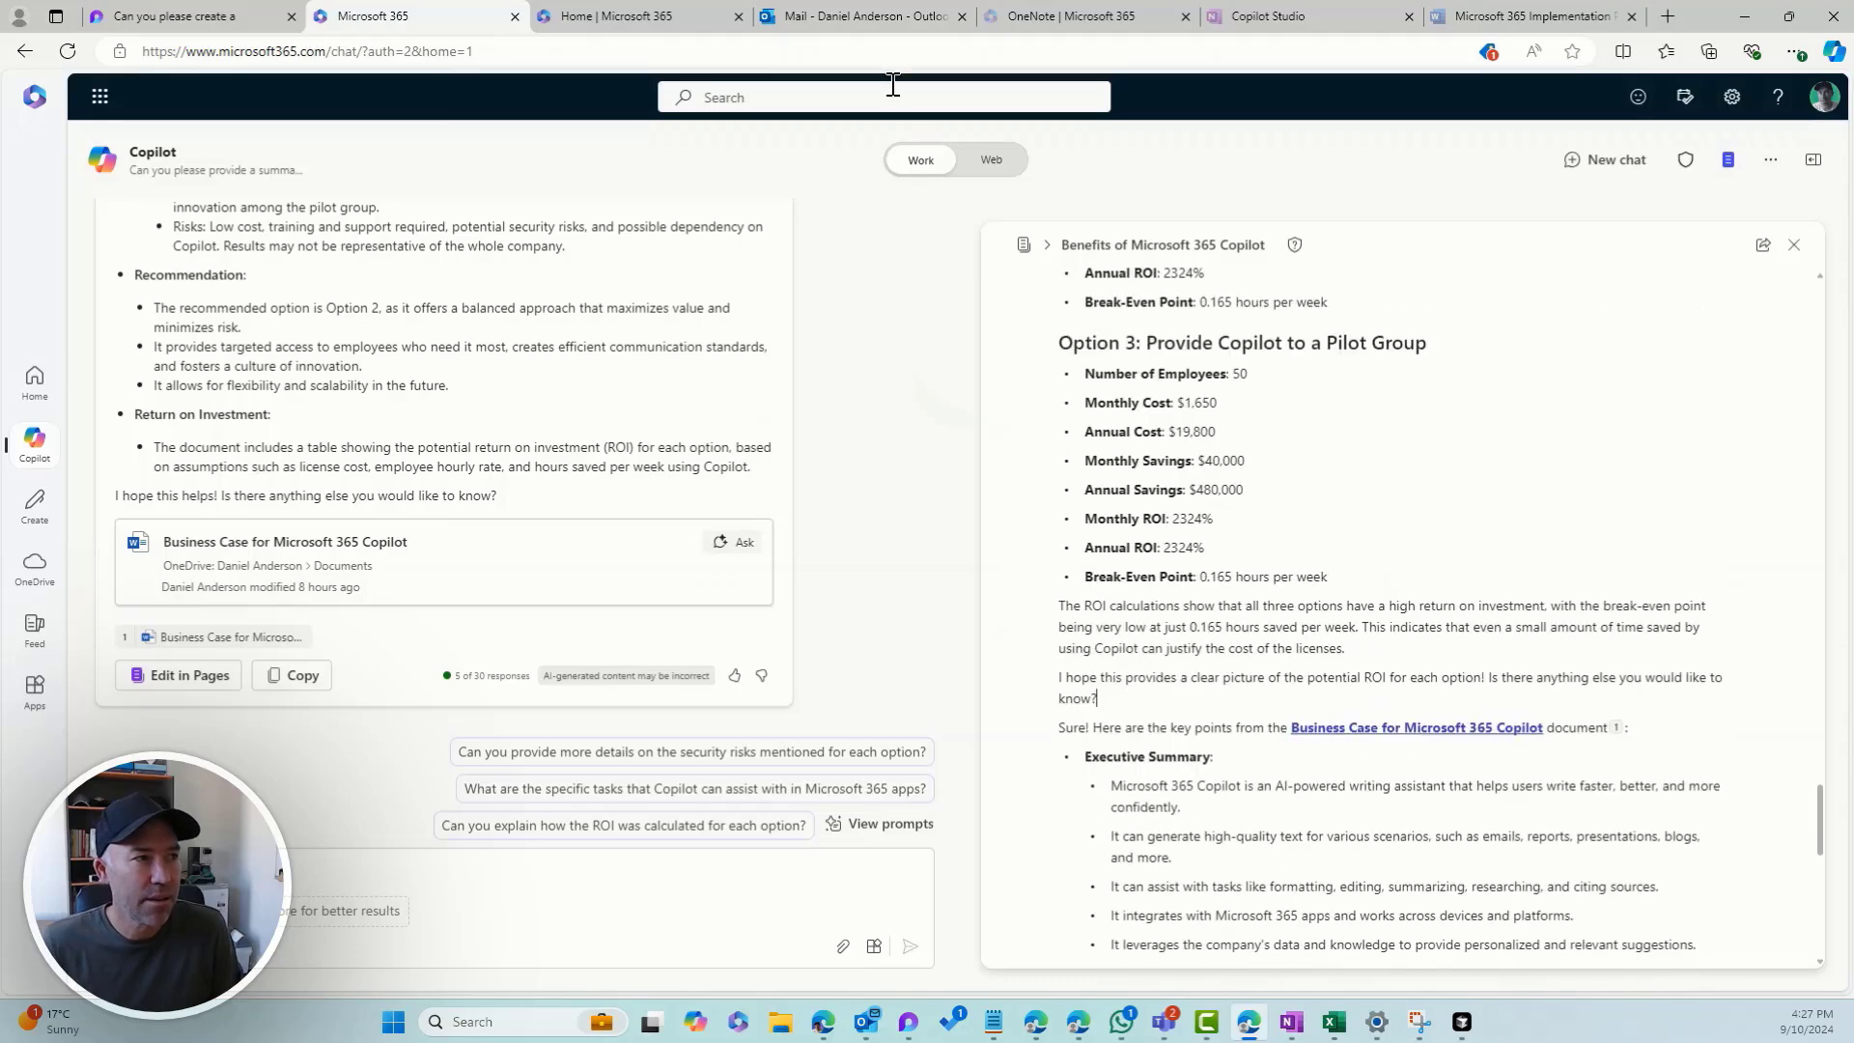
- Open the sent (No subject) email in Outlook and scroll its Copilot Loop component to the new key points
click(872, 16)
click(141, 472)
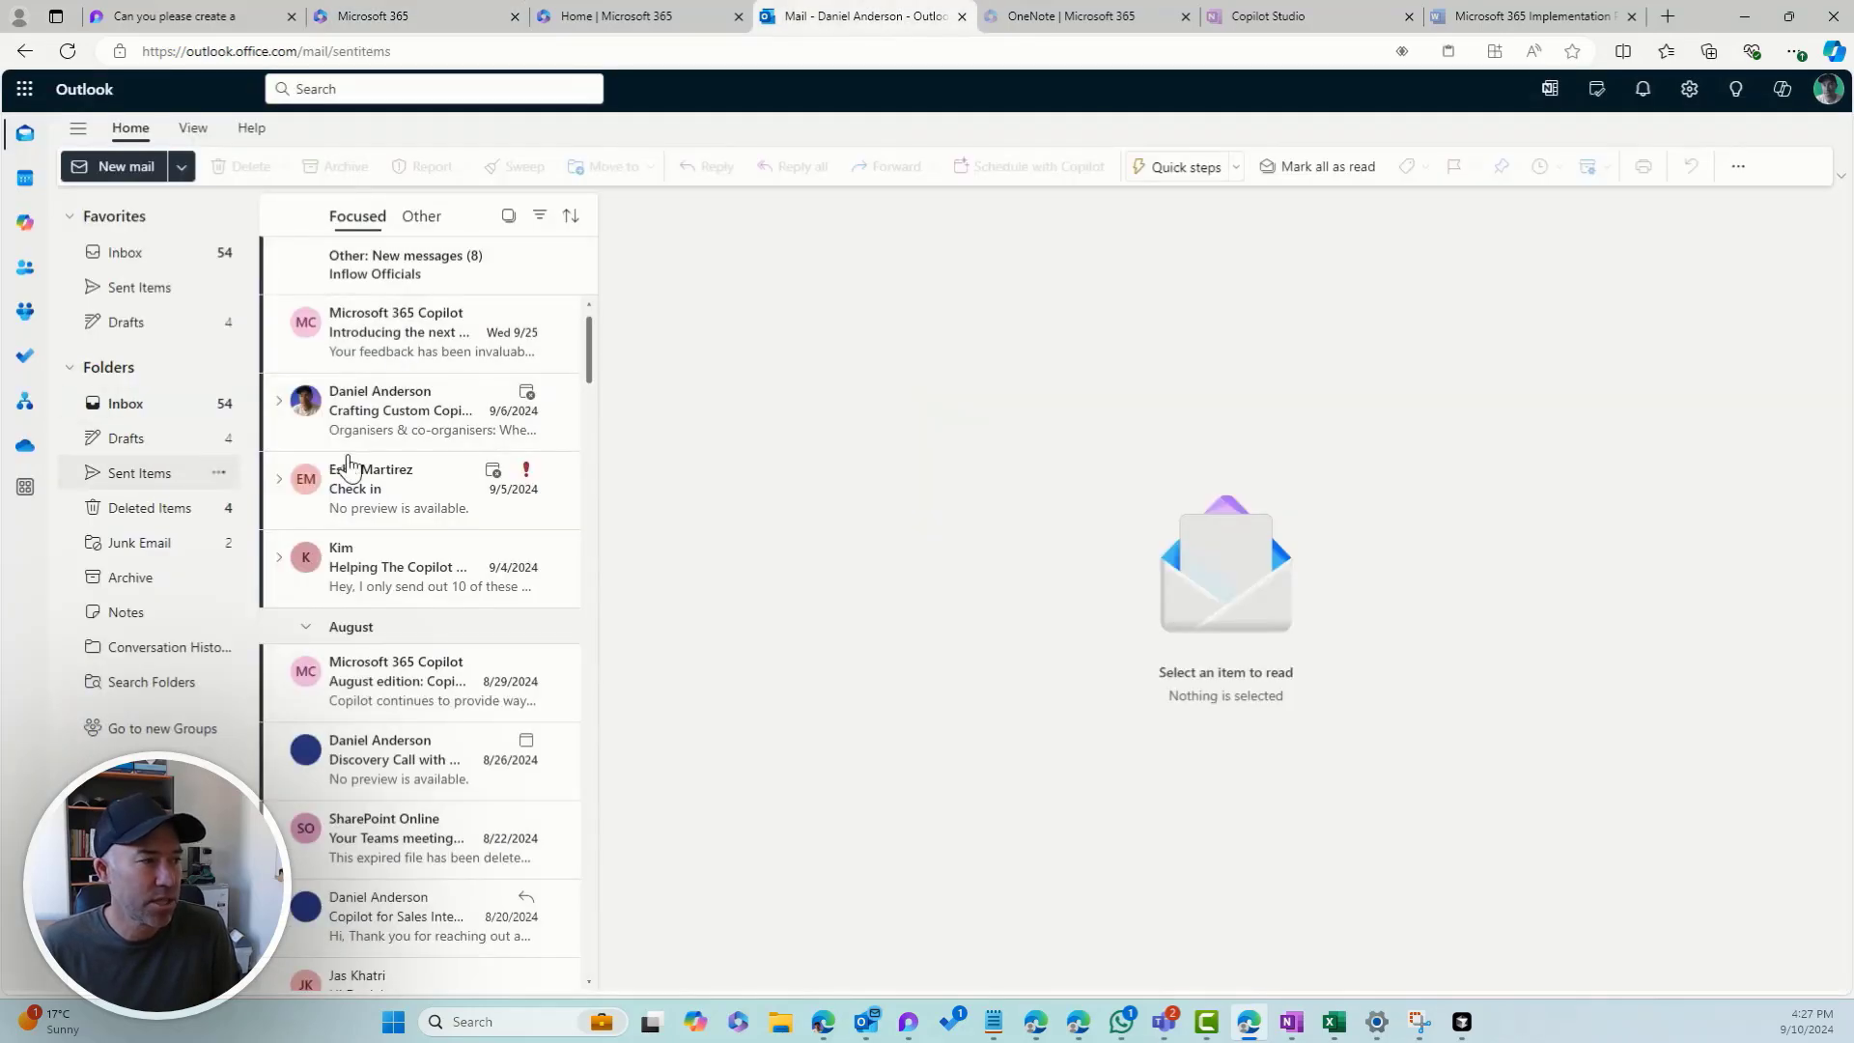
click(404, 329)
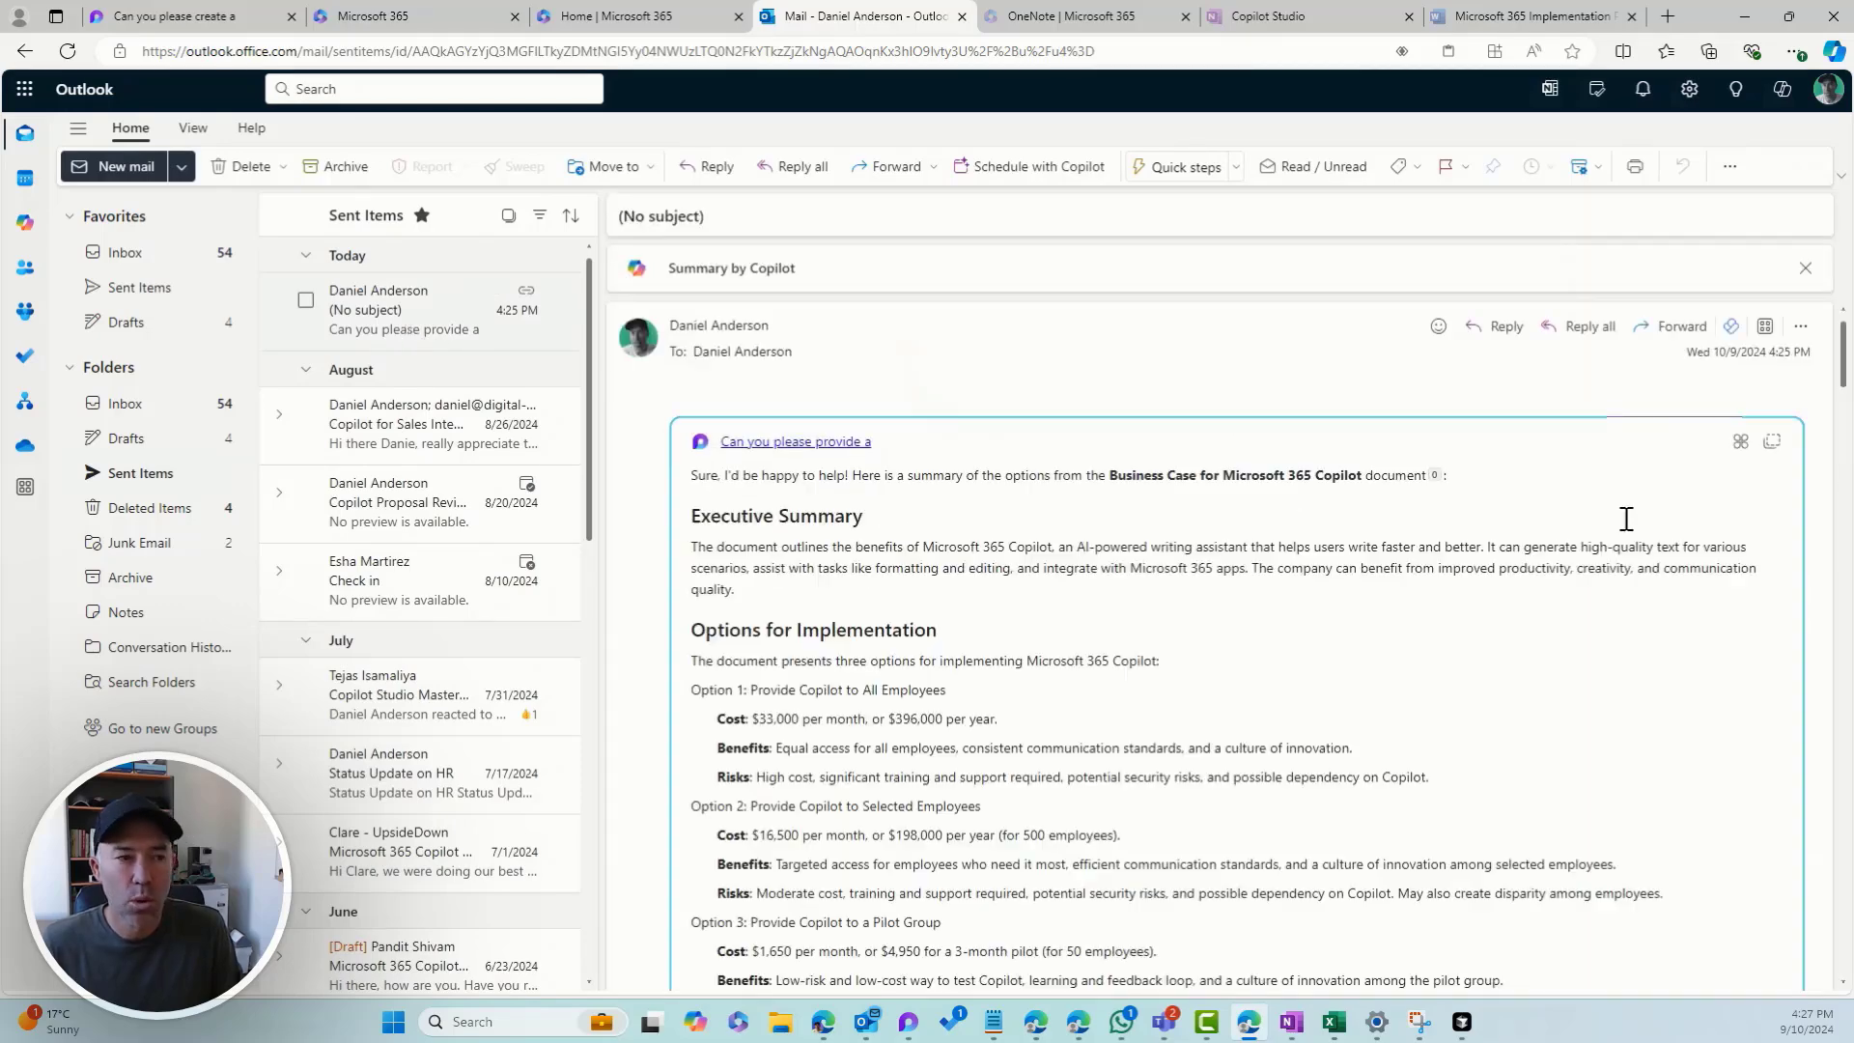
scroll(1632, 516, down, 2)
scroll(1628, 530, down, 15)
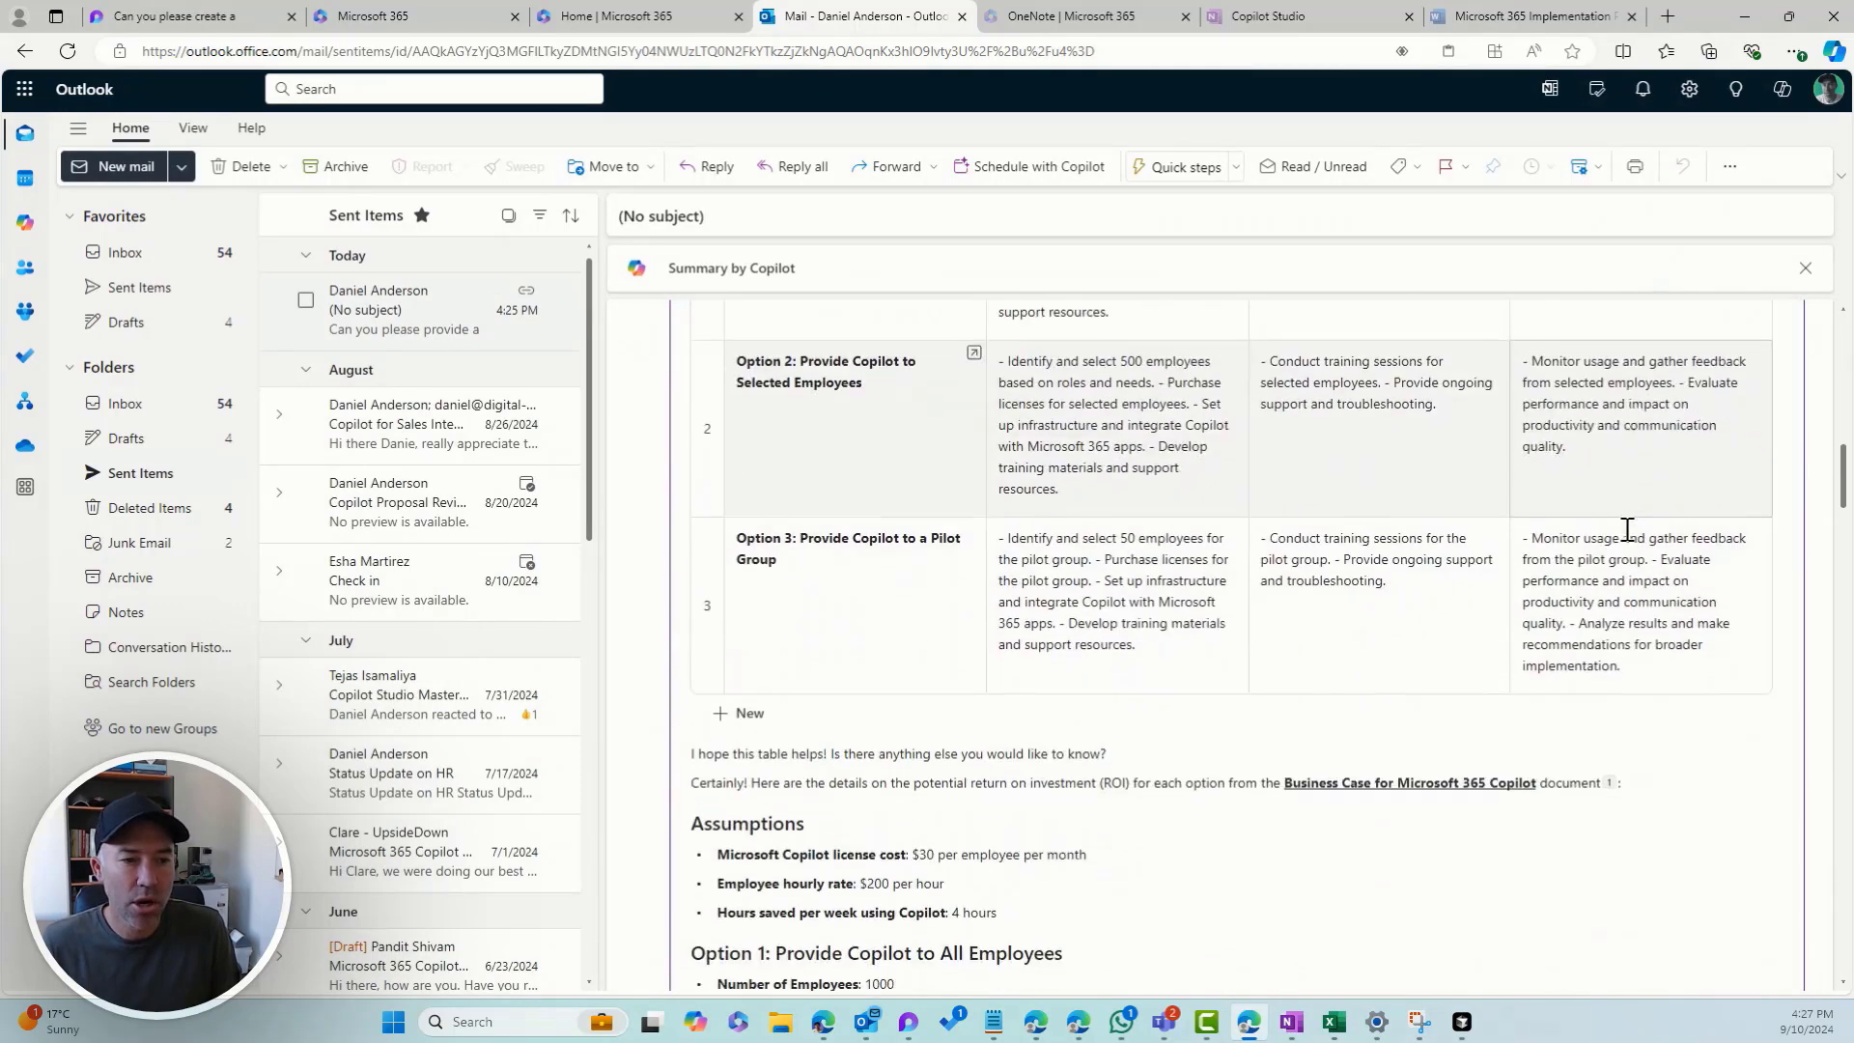
drag(1834, 547, 1808, 884)
scroll(1808, 885, up, 2)
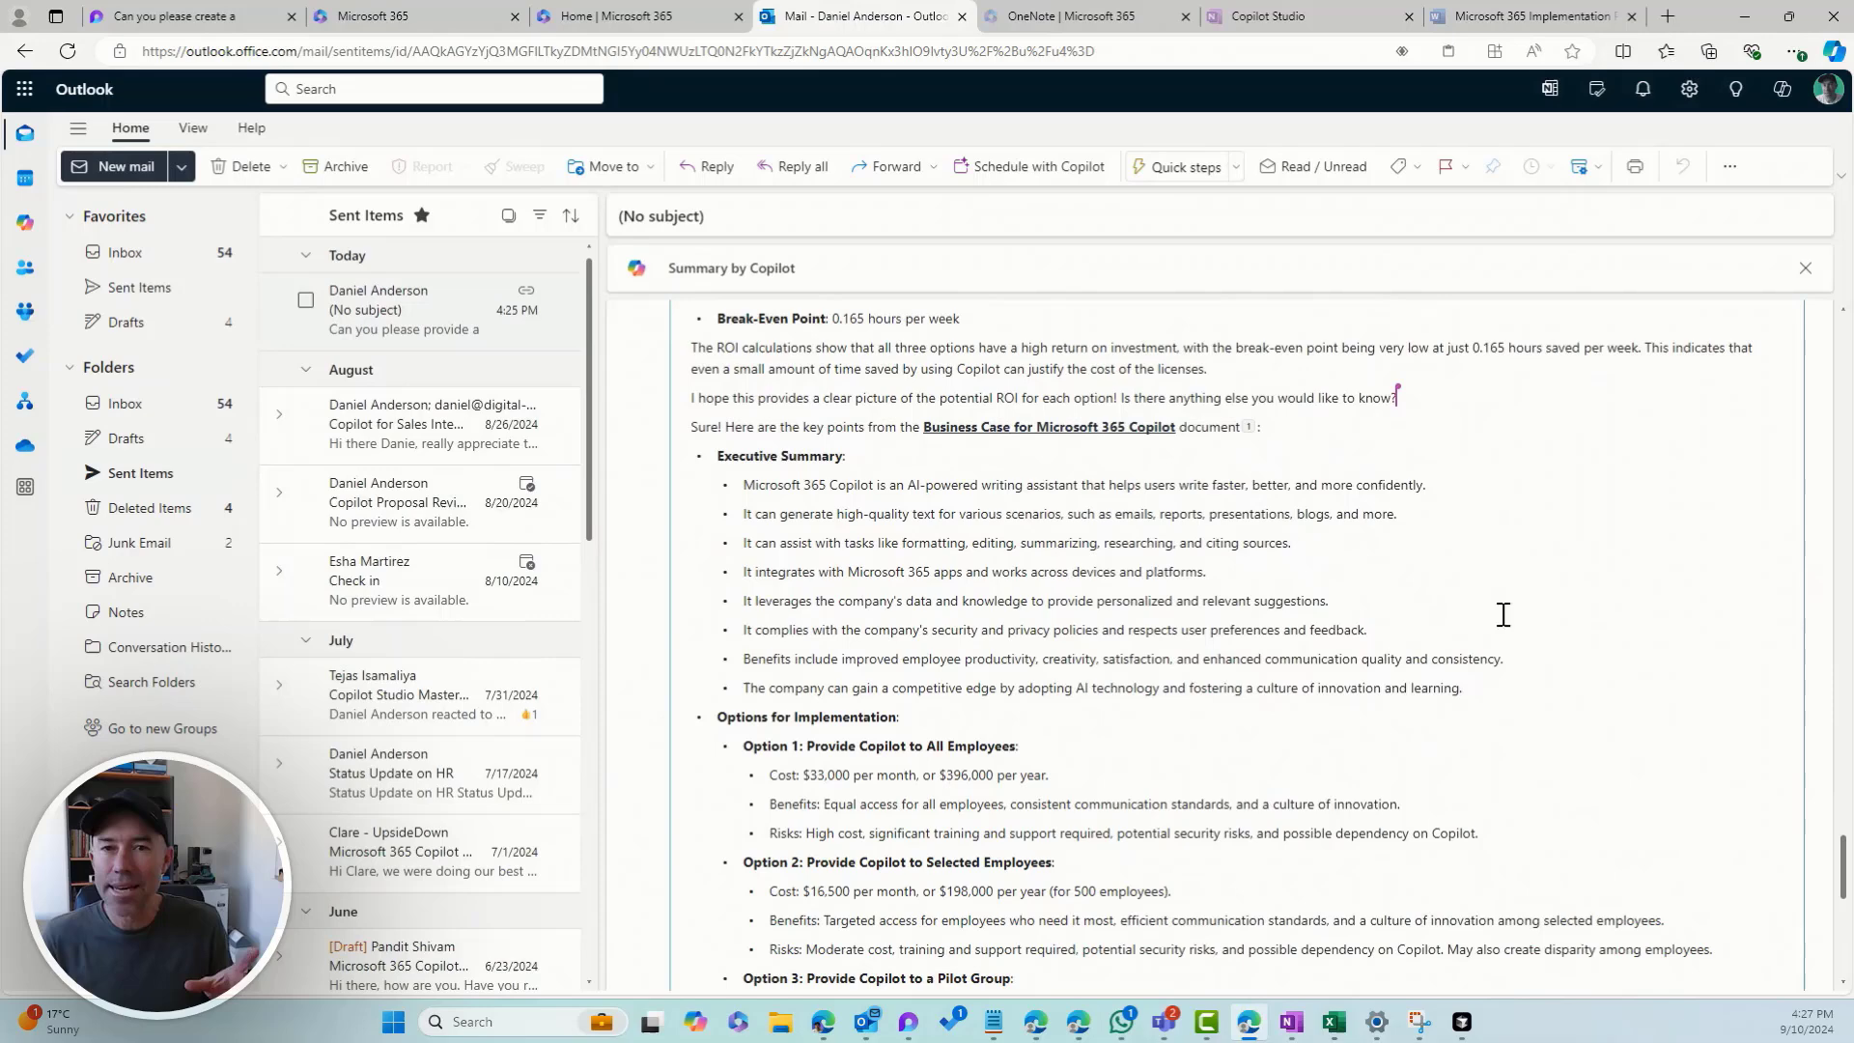